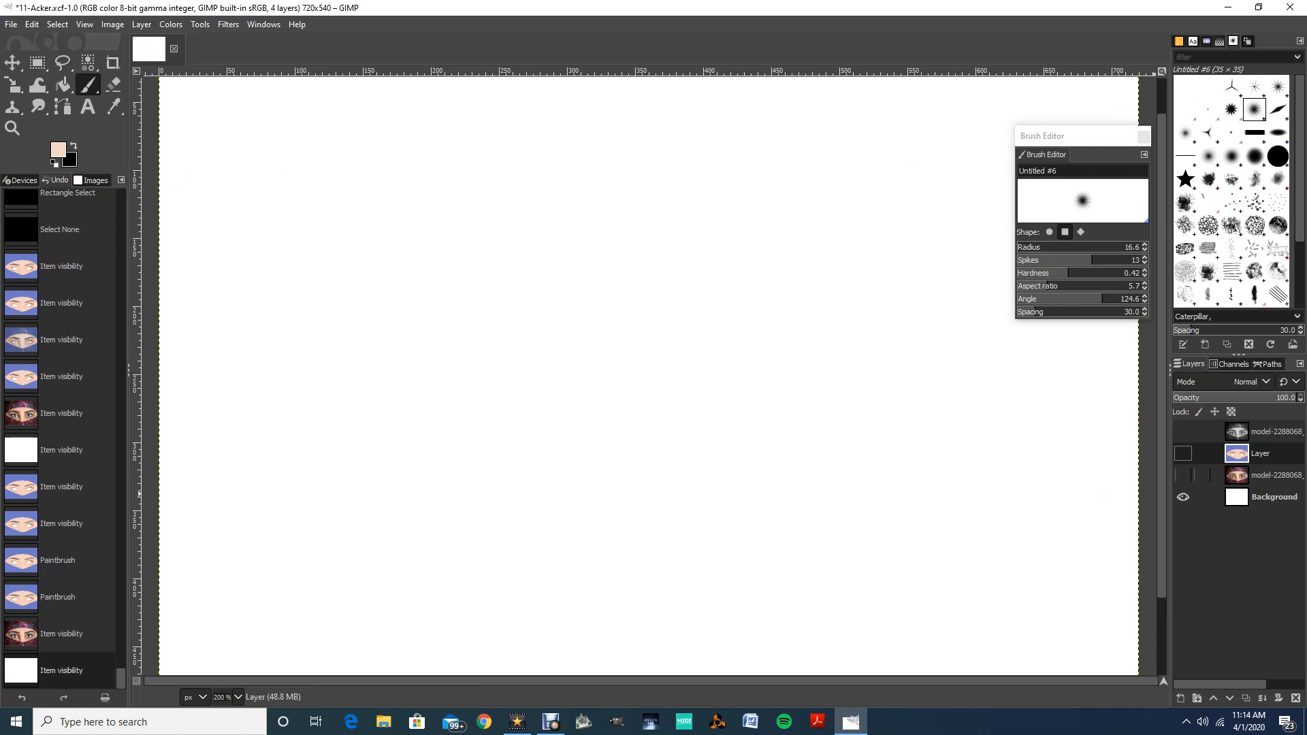
Make the color photo layer, the painted layer and the grayscale photo copy visible.
{"action": "left_click", "coordinate": [1182, 475]}
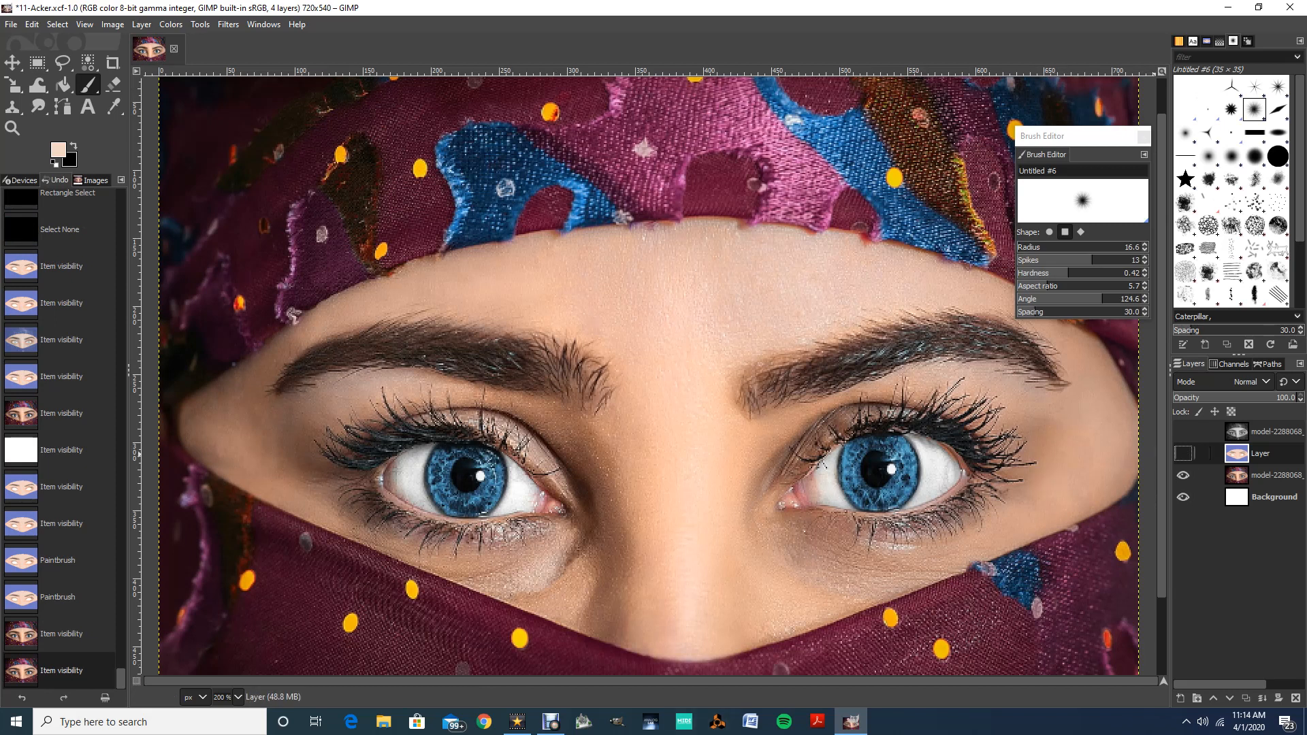
{"action": "left_click", "coordinate": [1183, 453]}
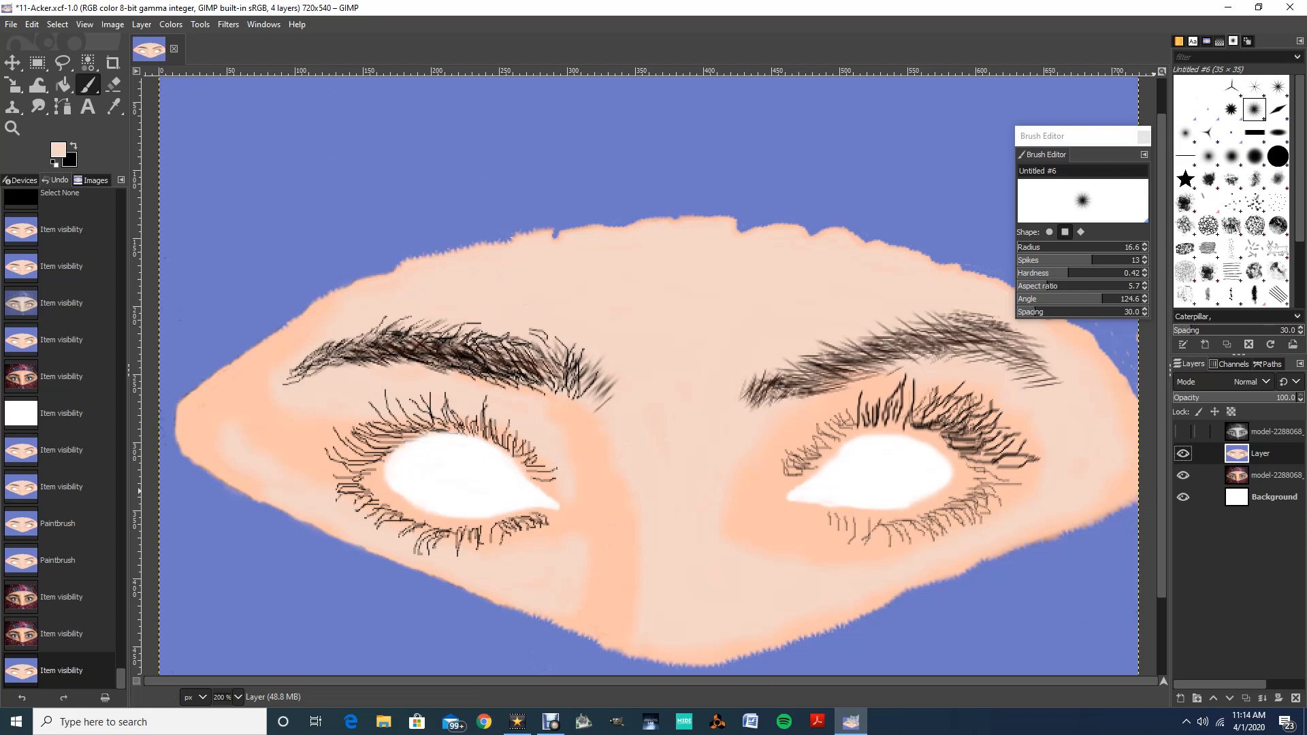
{"action": "left_click", "coordinate": [1183, 432]}
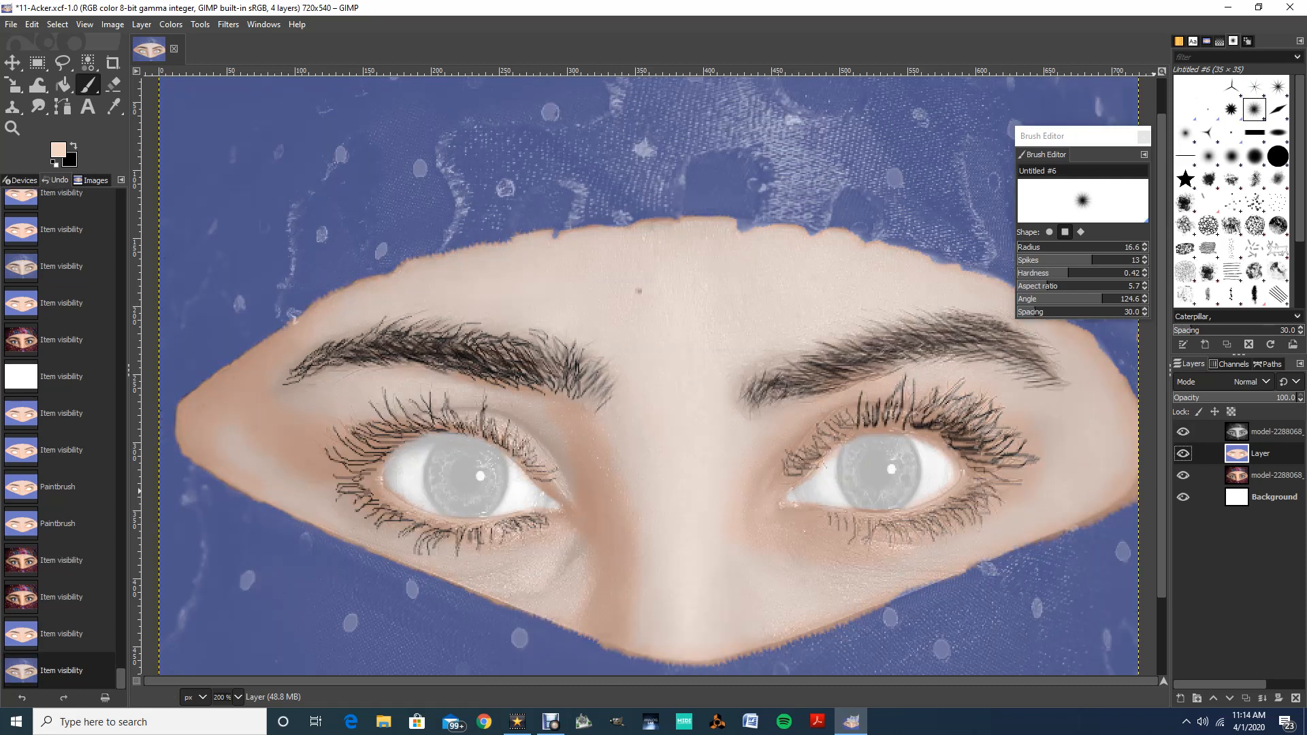
Set the grayscale photo copy's opacity to 48.4 and toggle its visibility to compare it with the painting beneath.
{"action": "left_click", "coordinate": [1273, 475]}
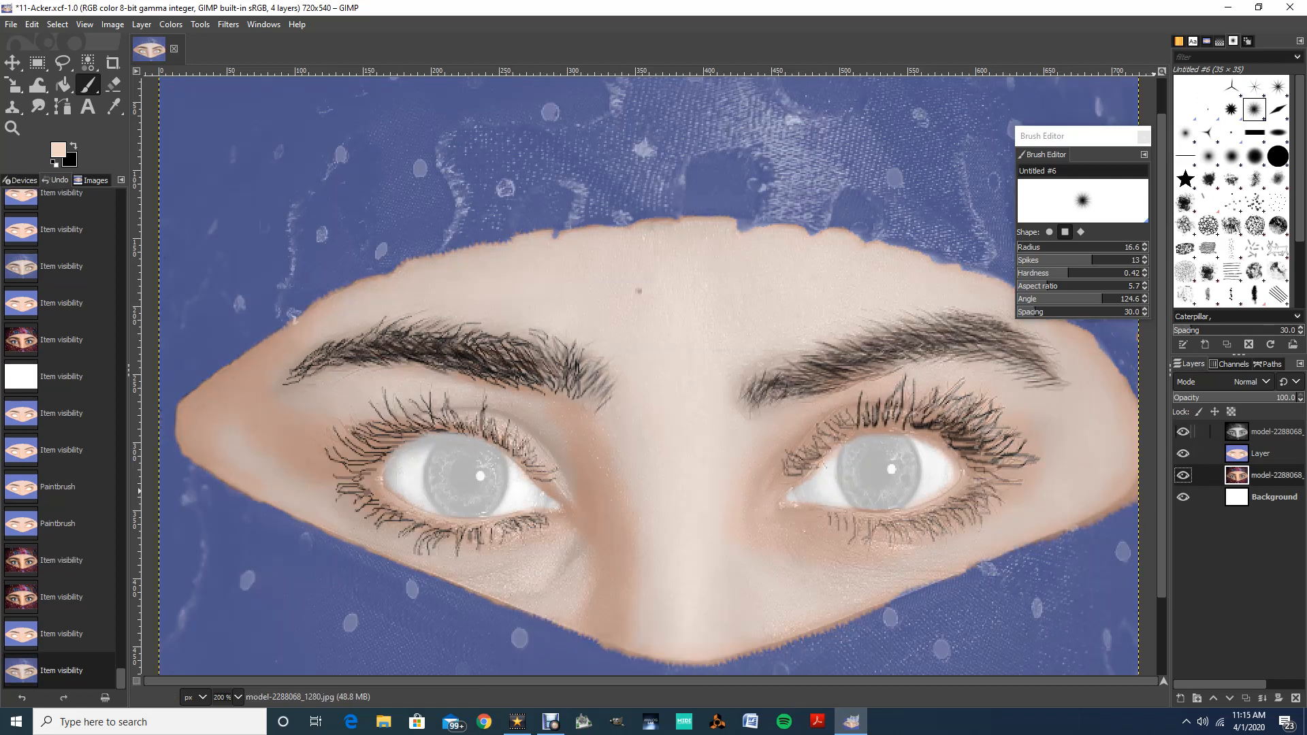
{"action": "left_click", "coordinate": [1272, 432]}
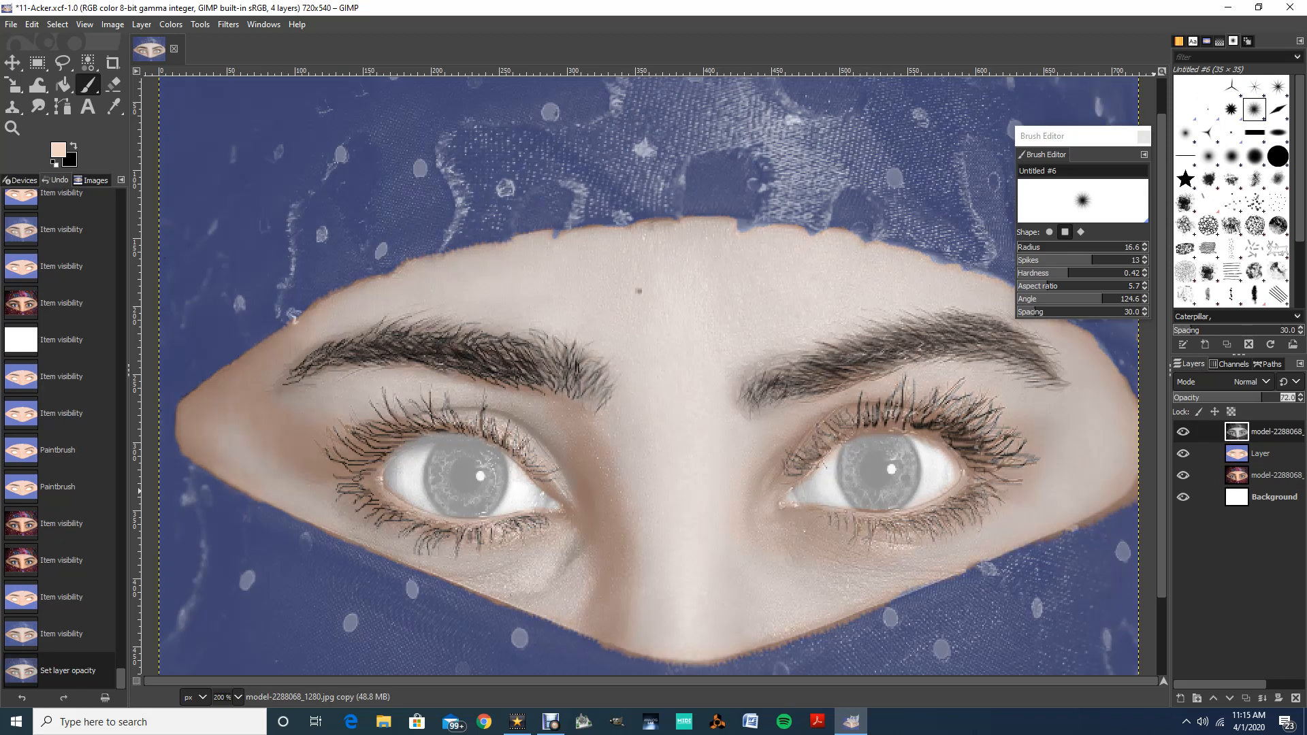
{"action": "left_click", "coordinate": [1281, 397]}
{"action": "left_click_drag", "start_coordinate": [1280, 398], "coordinate": [1232, 397]}
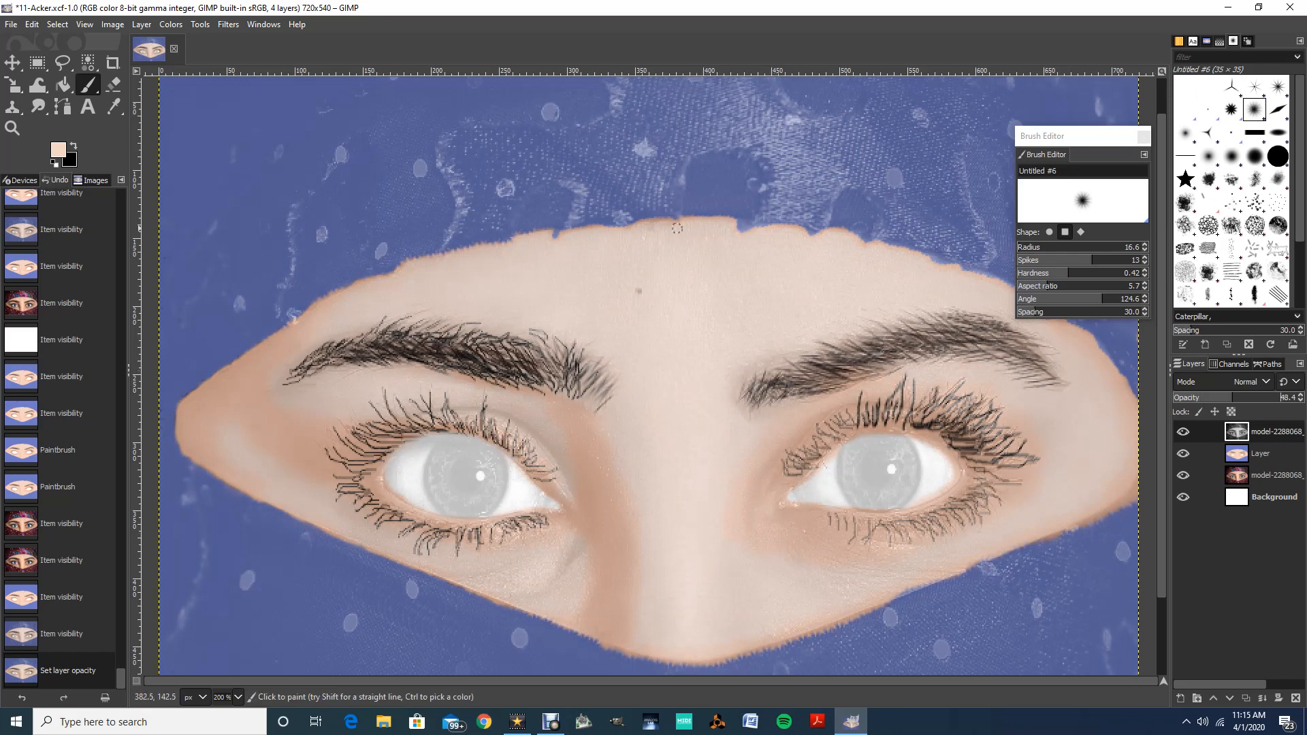
{"action": "left_click", "coordinate": [1182, 431]}
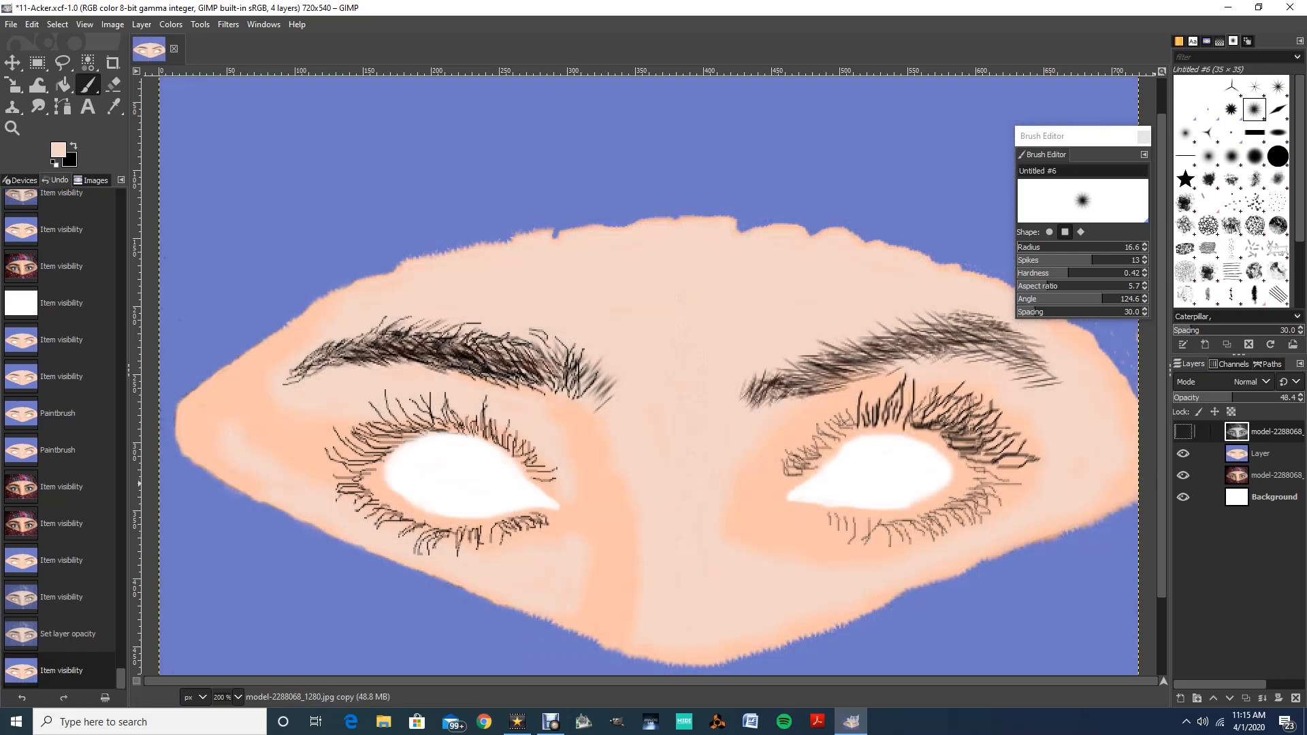
{"action": "left_click", "coordinate": [1182, 431]}
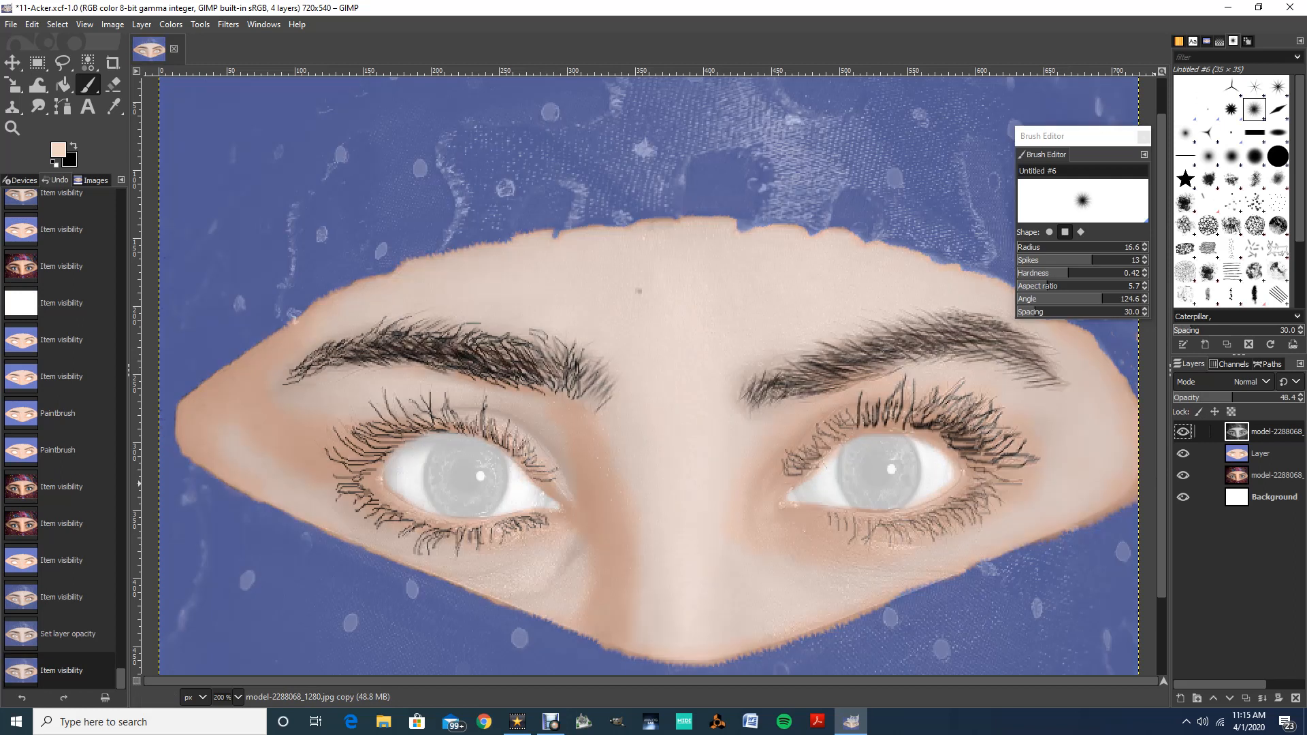
Save the 11-Acker.xcf image with the adjusted layer opacity.
{"action": "key", "text": "alt+f"}
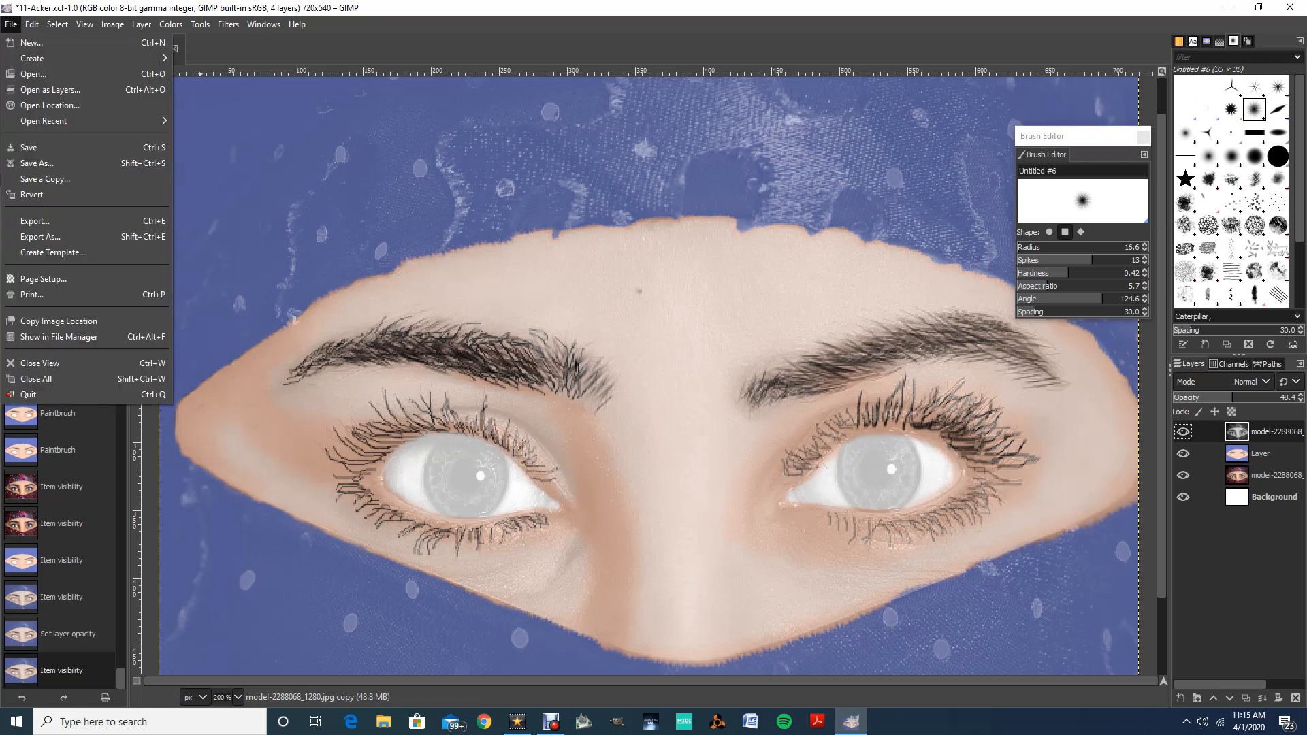
{"action": "key", "text": "Down"}
{"action": "key", "text": "Down"}
{"action": "key", "text": "Down"}
{"action": "key", "text": "Down"}
{"action": "key", "text": "Down"}
{"action": "key", "text": "Down"}
{"action": "key", "text": "Down"}
{"action": "key", "text": "Return"}
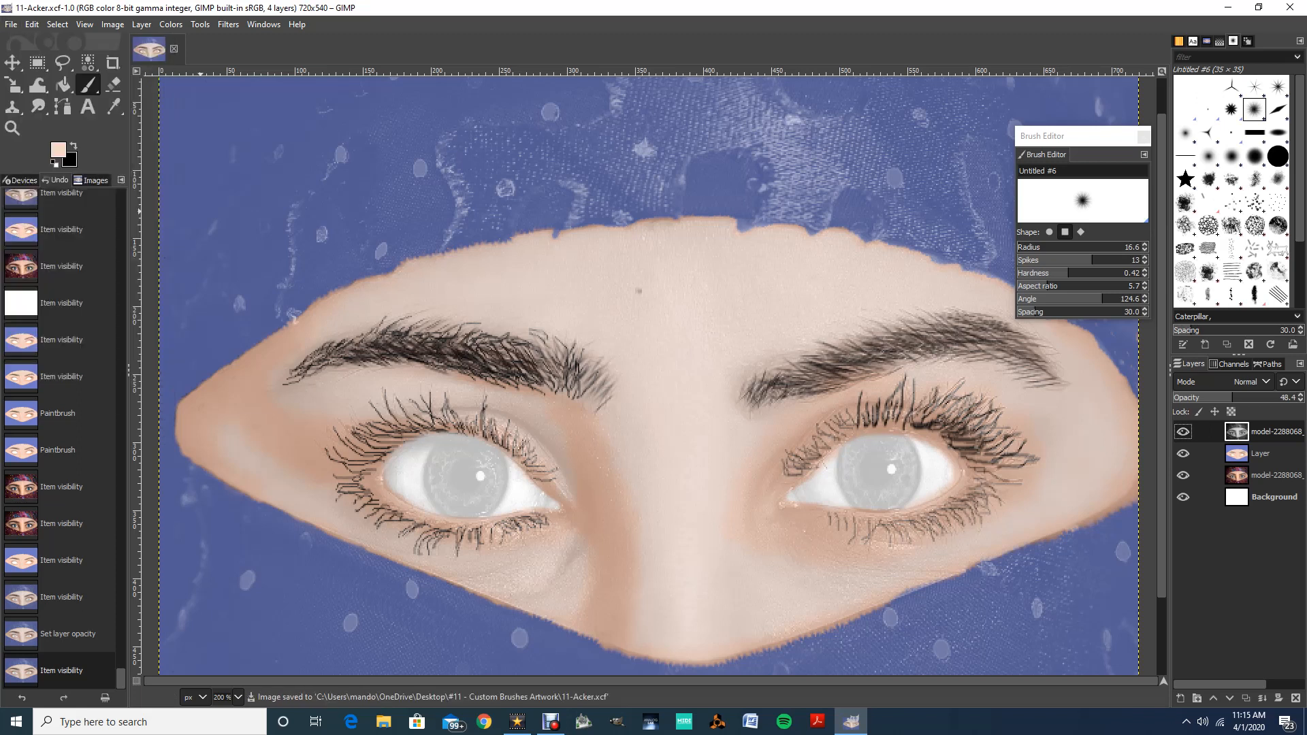
Select the painted layer and compare it with the original photo by hiding and restoring it and the grayscale copy.
{"action": "key", "text": "Down"}
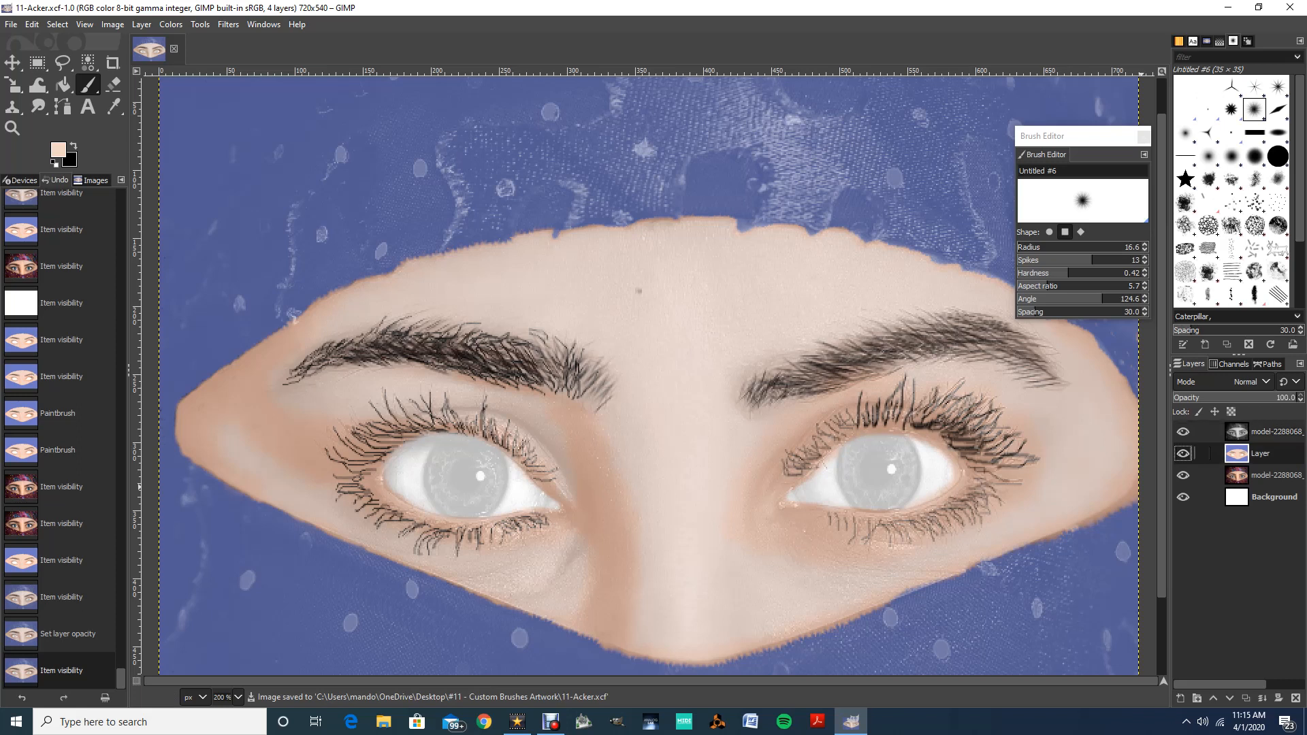
{"action": "left_click", "coordinate": [1183, 432]}
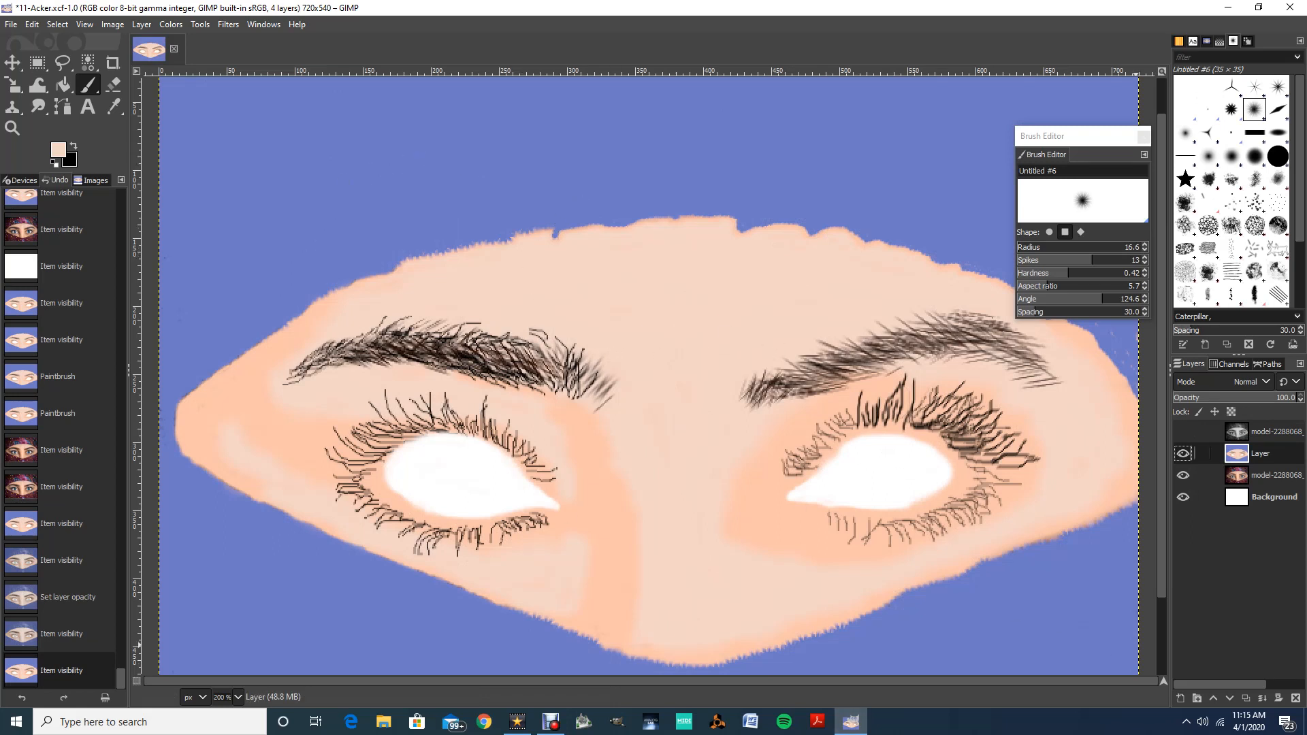
{"action": "left_click", "coordinate": [1183, 431]}
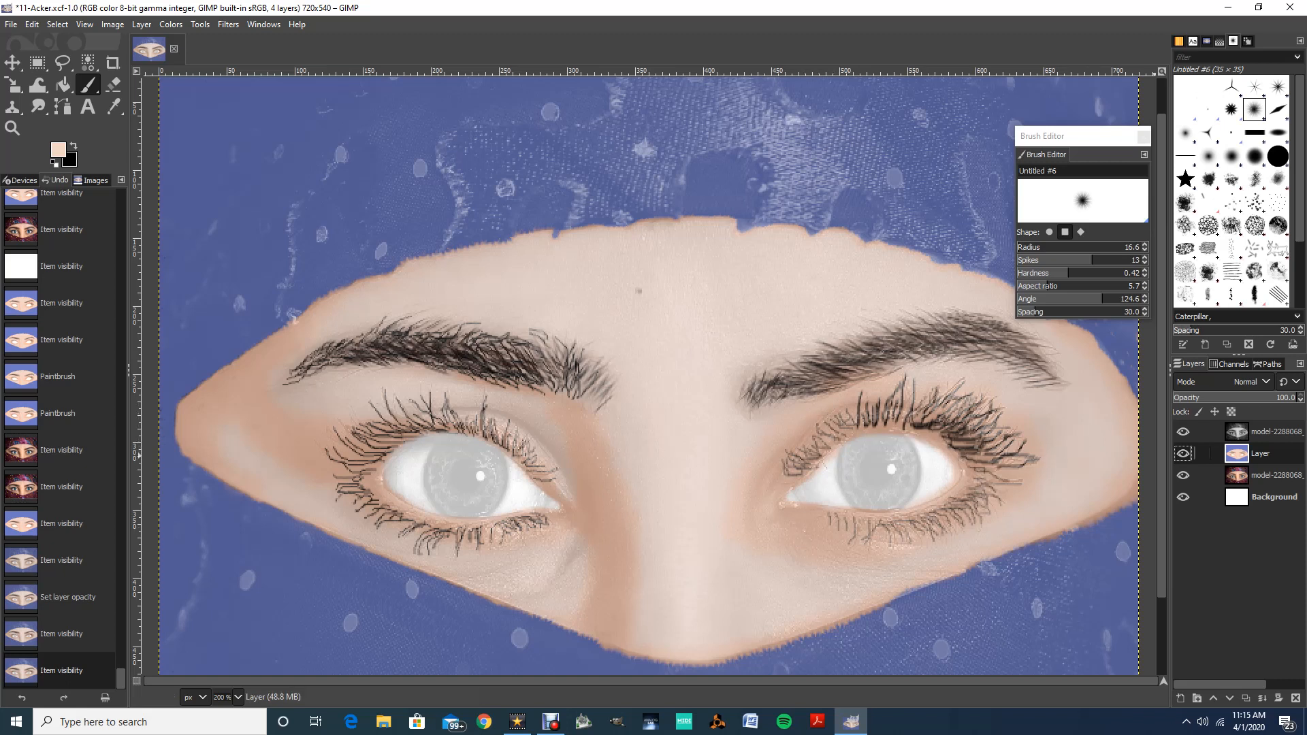
{"action": "left_click", "coordinate": [1183, 432]}
{"action": "left_click", "coordinate": [1183, 453]}
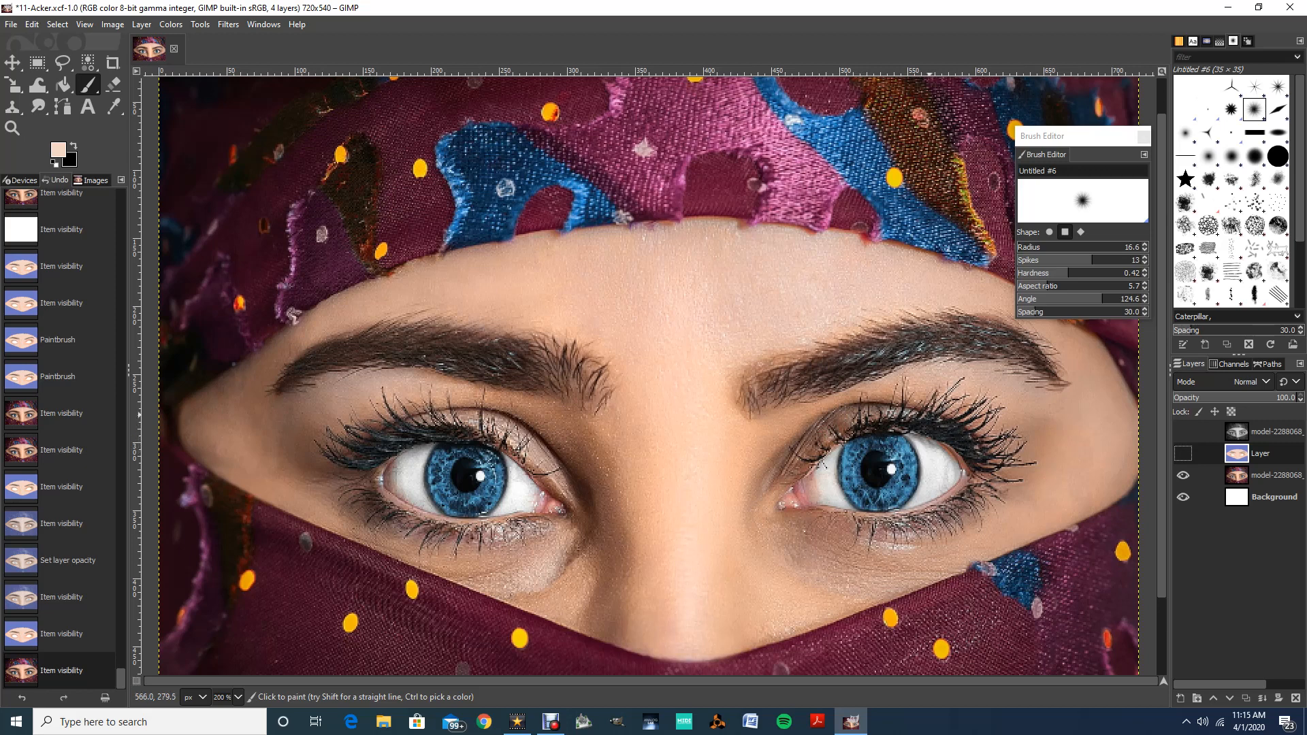
{"action": "left_click", "coordinate": [797, 503]}
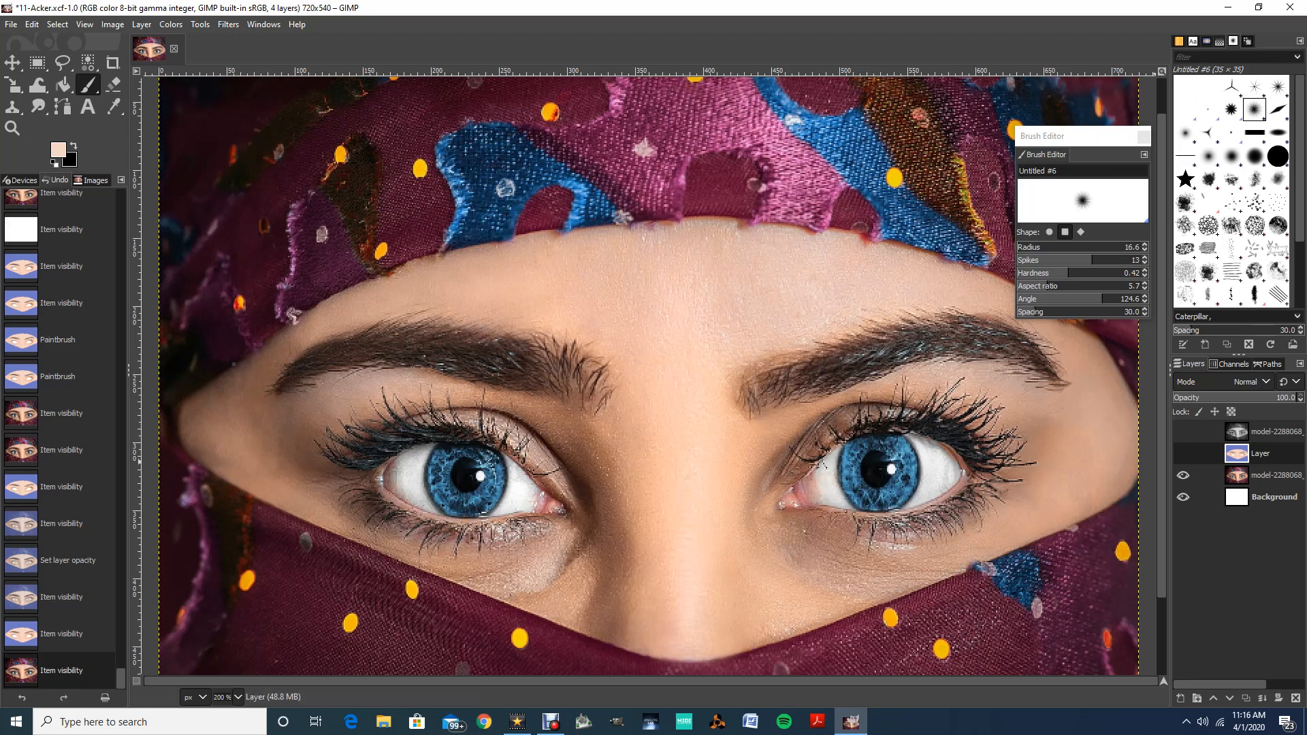
{"action": "left_click", "coordinate": [1183, 453]}
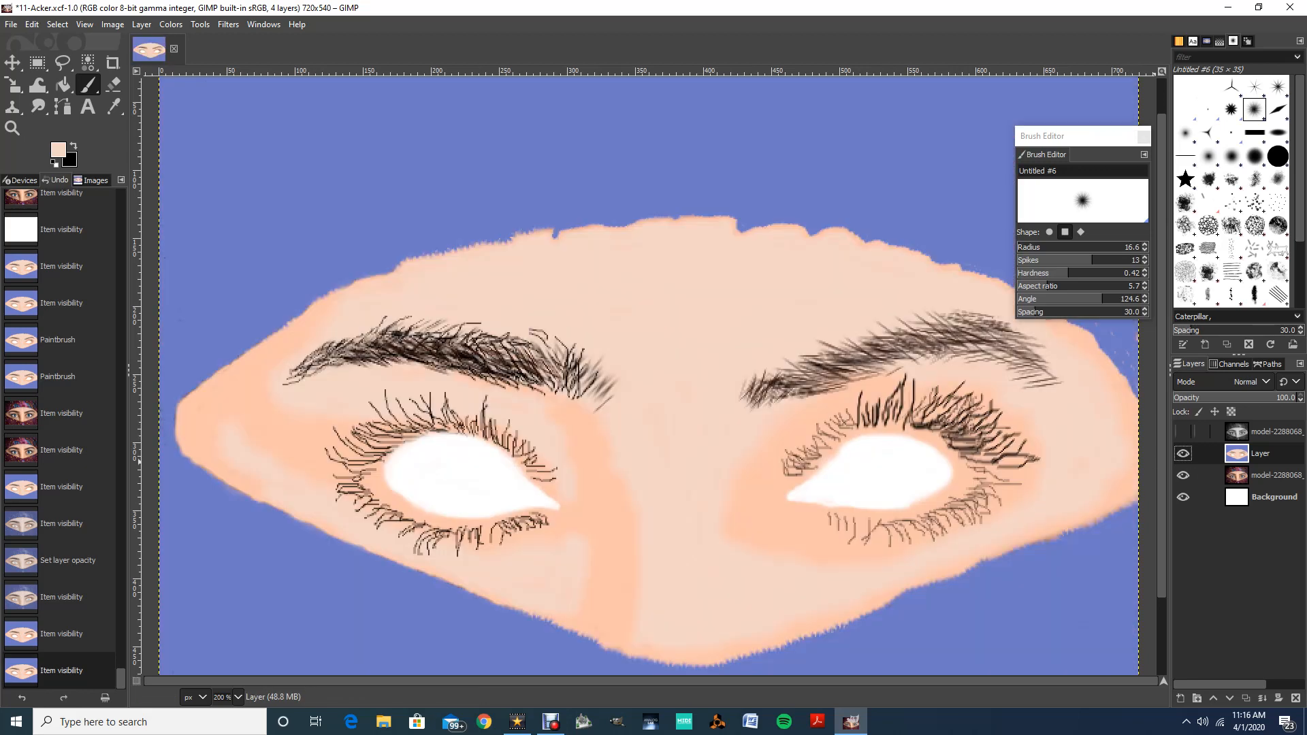
{"action": "left_click", "coordinate": [1183, 431]}
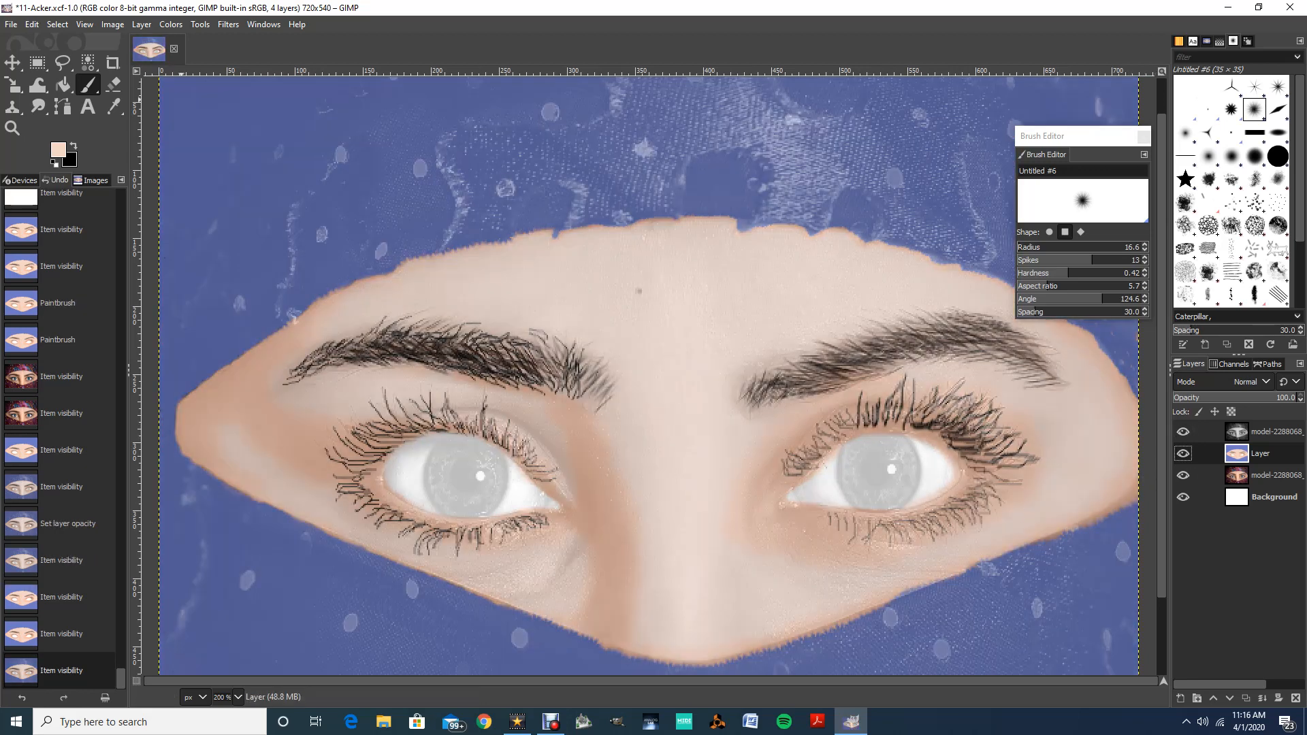
Save the 11-Acker.xcf image again with all its layers visible.
{"action": "key", "text": "alt+f"}
{"action": "key", "text": "Down"}
{"action": "key", "text": "Down"}
{"action": "key", "text": "Down"}
{"action": "key", "text": "Down"}
{"action": "key", "text": "Down"}
{"action": "key", "text": "Down"}
{"action": "key", "text": "Return"}
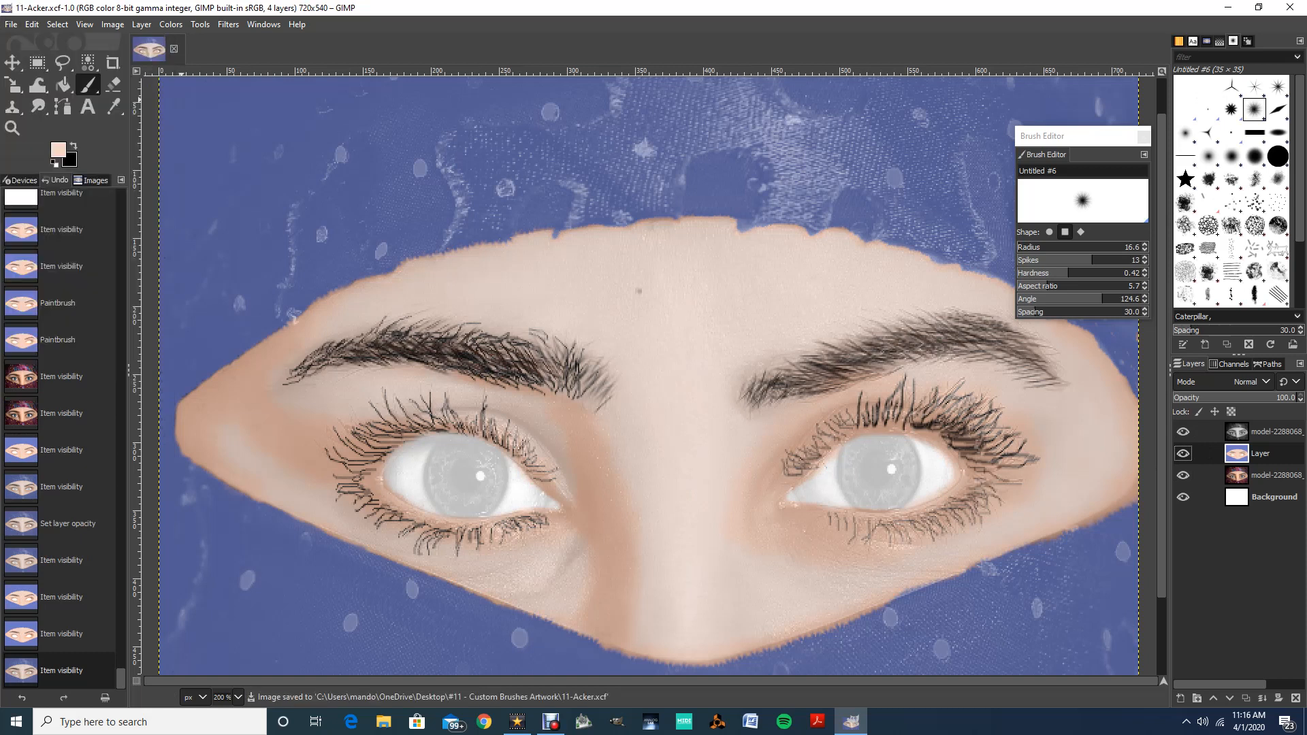
Create a new blank image of 720 × 540 px.
{"action": "key", "text": "alt+f"}
{"action": "key", "text": "Down"}
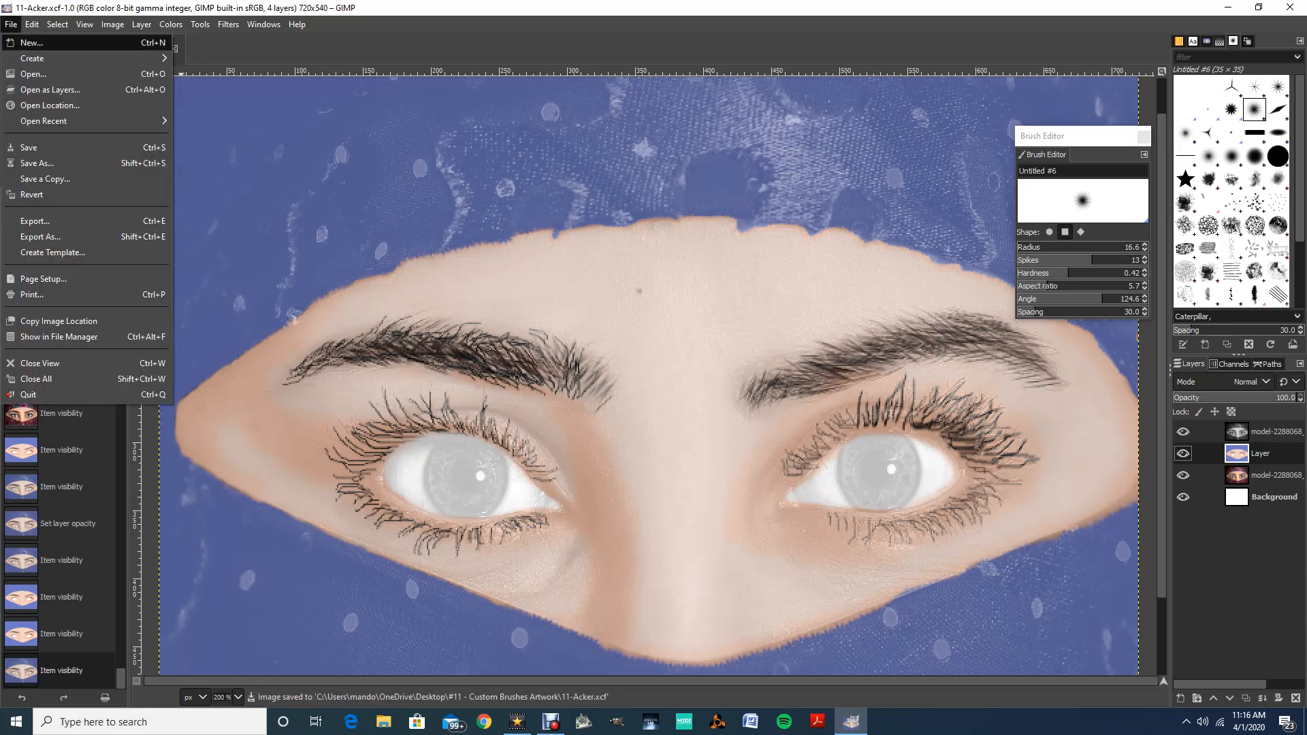
{"action": "key", "text": "Return"}
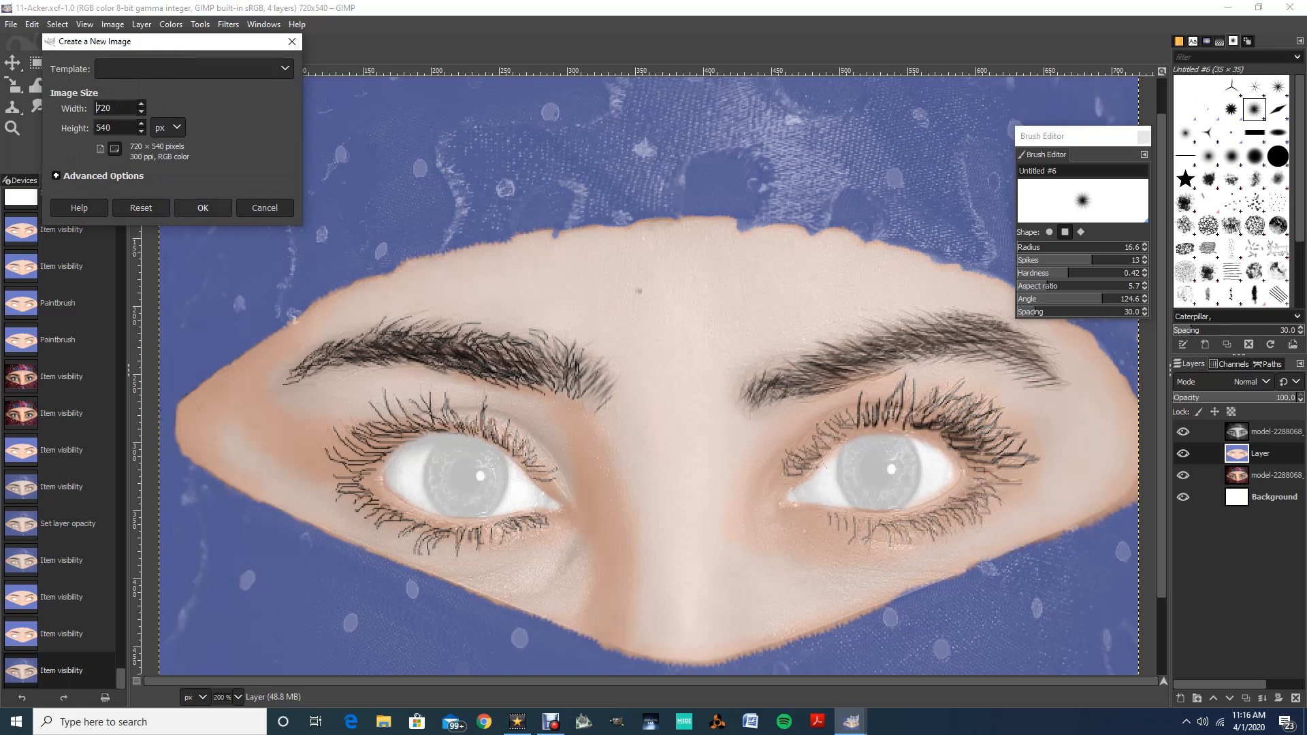
{"action": "left_click", "coordinate": [184, 206]}
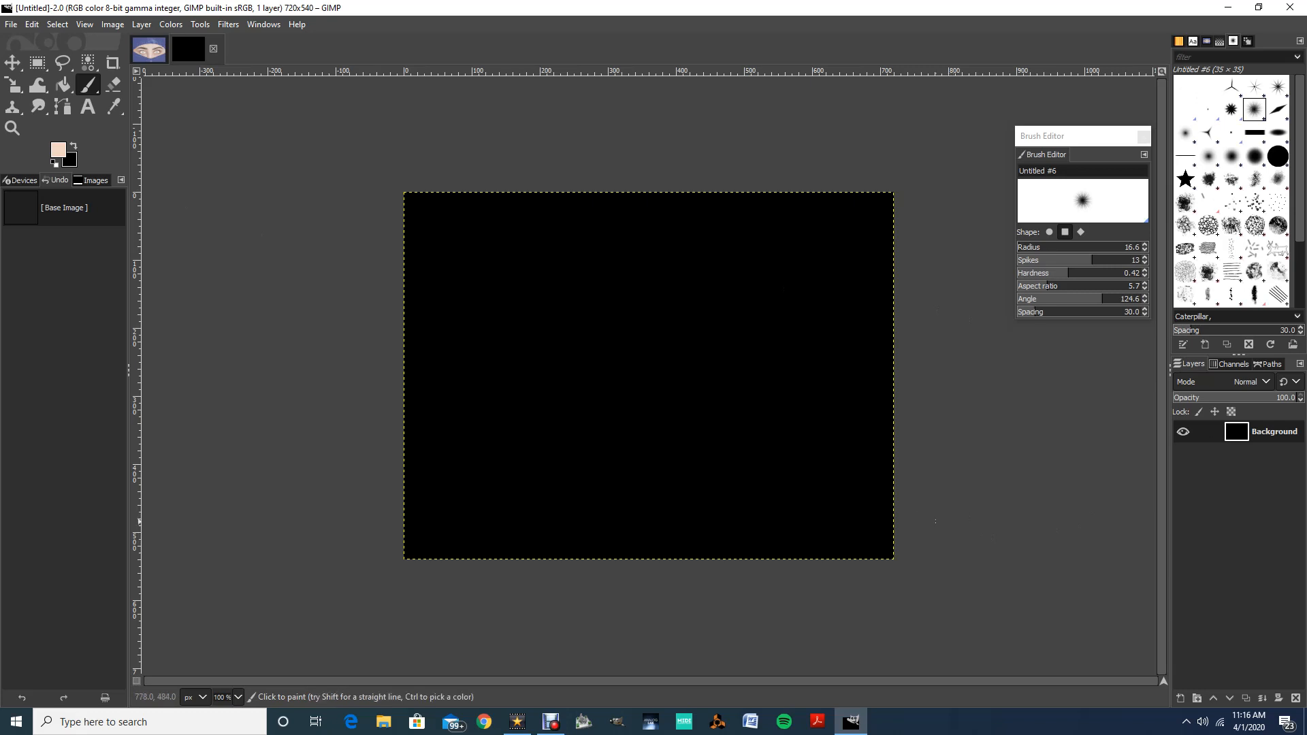
Uncover the desktop and open the "#11 - Custom Brushes Artwork" folder.
{"action": "mouse_move", "coordinate": [537, 7]}
{"action": "left_mouse_down"}
{"action": "mouse_move", "coordinate": [735, 62]}
{"action": "mouse_move", "coordinate": [926, 59]}
{"action": "mouse_move", "coordinate": [1021, 22]}
{"action": "left_mouse_up"}
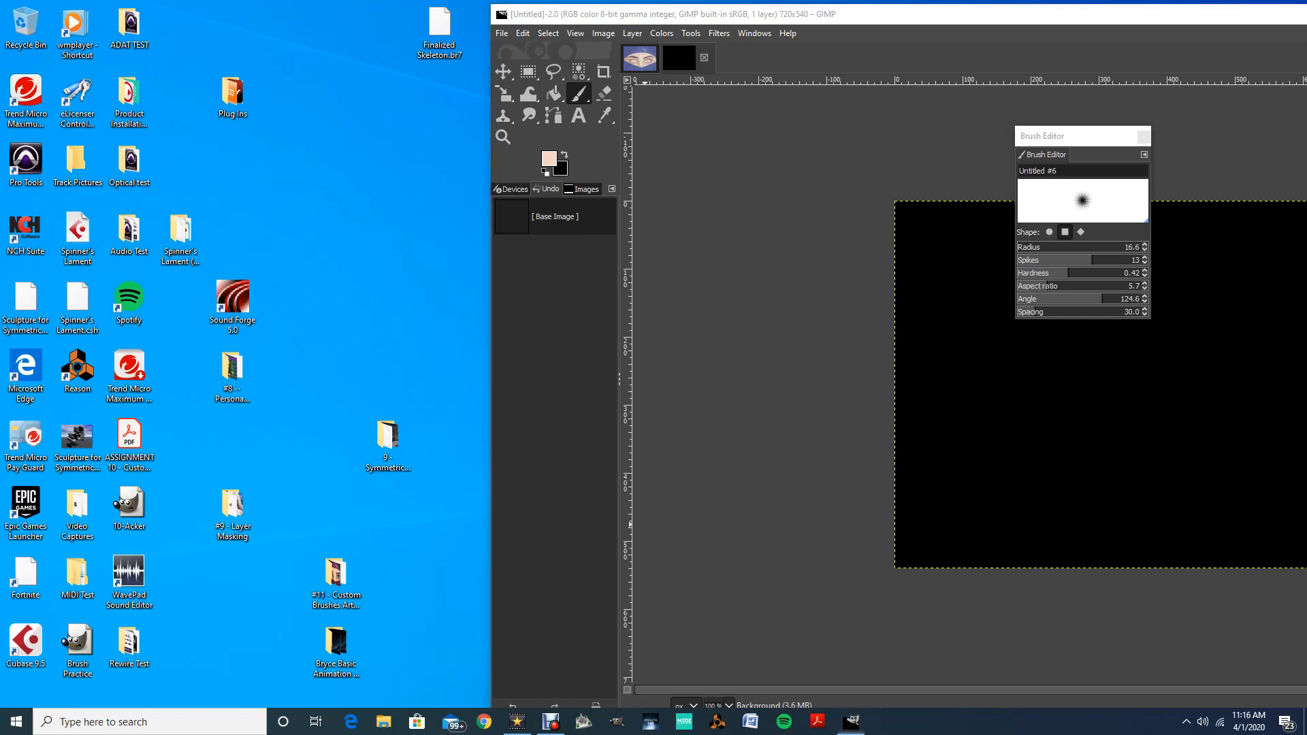
{"action": "left_click", "coordinate": [335, 573]}
{"action": "double_click", "coordinate": [336, 573]}
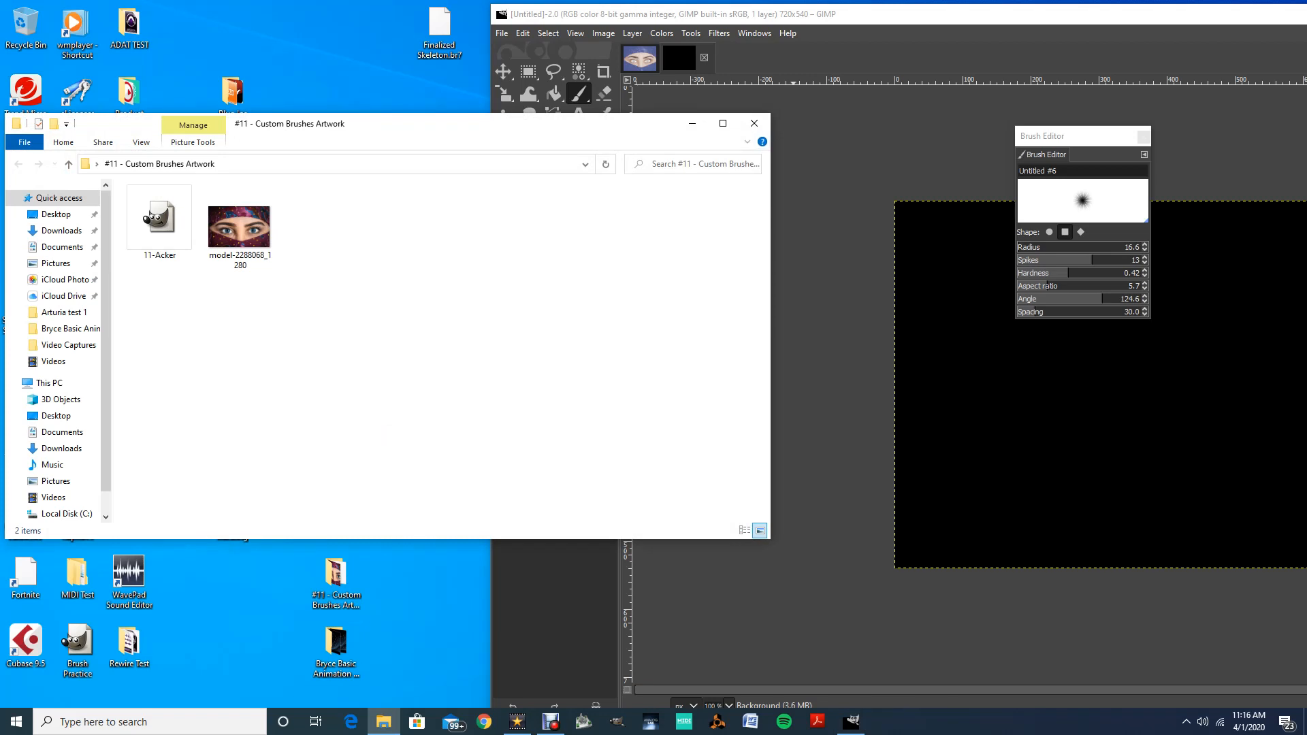
Add the model-2288068_1280 photo from the folder to the new image as a layer.
{"action": "left_click_drag", "start_coordinate": [885, 14], "coordinate": [680, 1]}
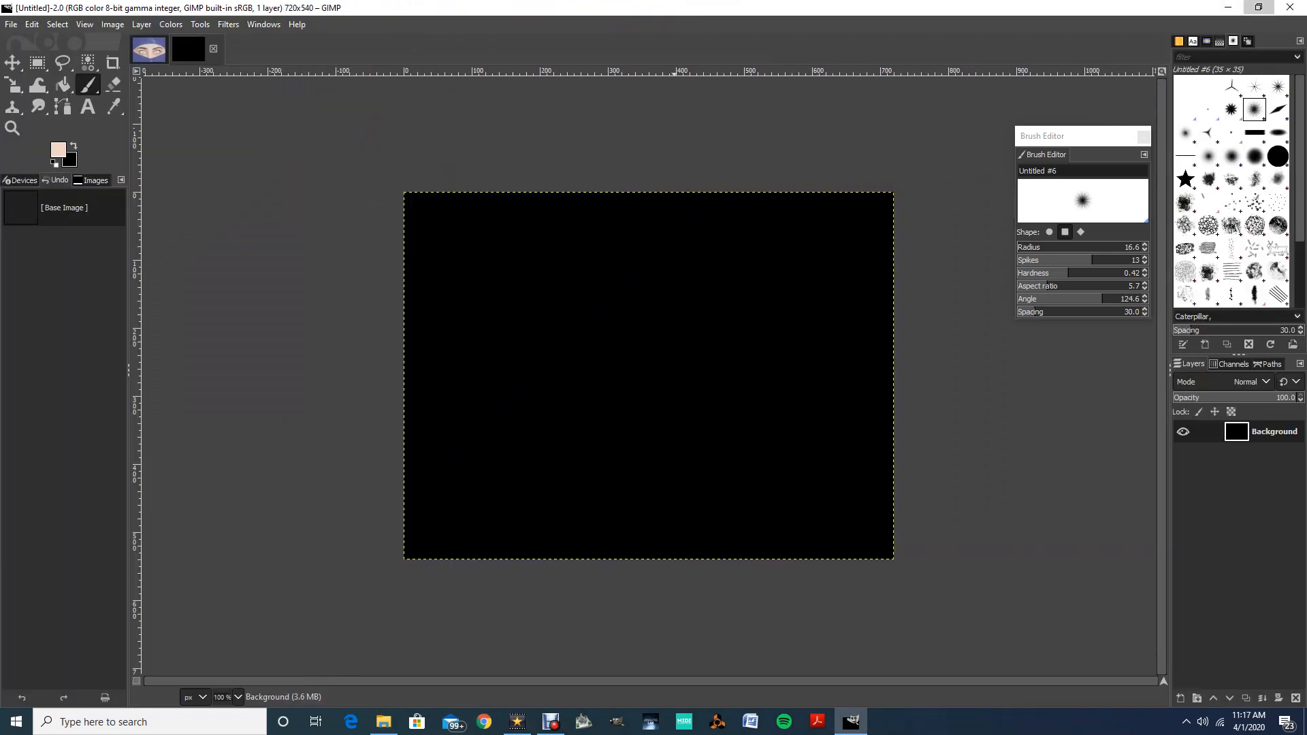
{"action": "left_click", "coordinate": [1259, 7]}
{"action": "left_click", "coordinate": [240, 228]}
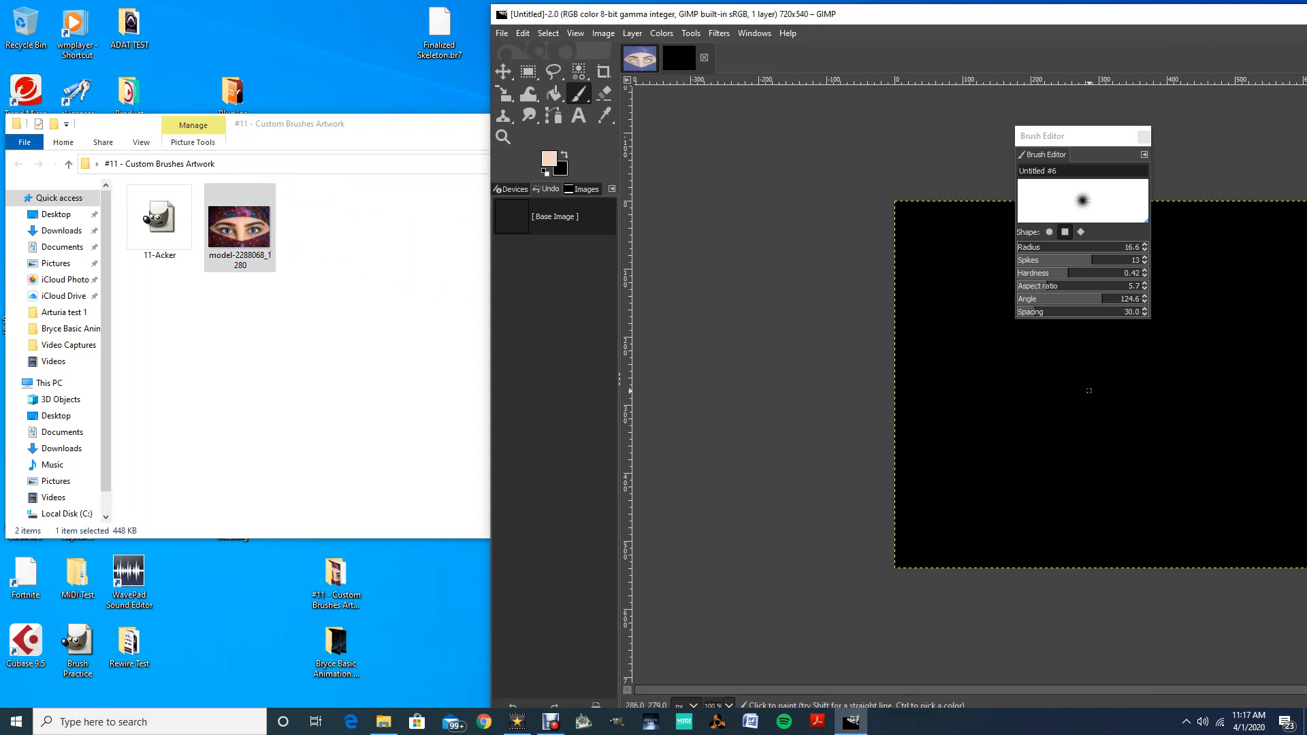
{"action": "left_click_drag", "start_coordinate": [1089, 391], "coordinate": [1089, 390]}
Scale the added photo layer to 720 px wide and 540 px high, with width and height independent.
{"action": "mouse_move", "coordinate": [903, 19]}
{"action": "left_mouse_down"}
{"action": "mouse_move", "coordinate": [623, 47]}
{"action": "mouse_move", "coordinate": [735, 61]}
{"action": "left_mouse_up"}
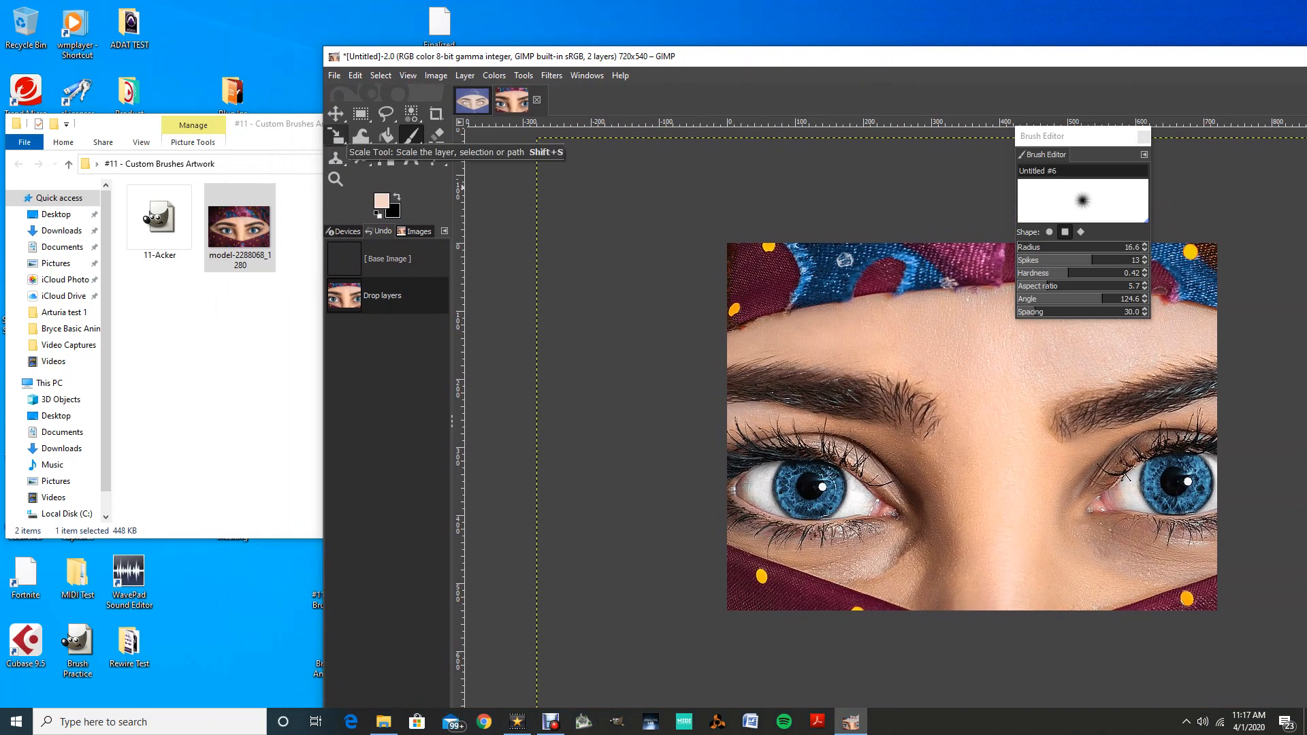
{"action": "left_click", "coordinate": [337, 136]}
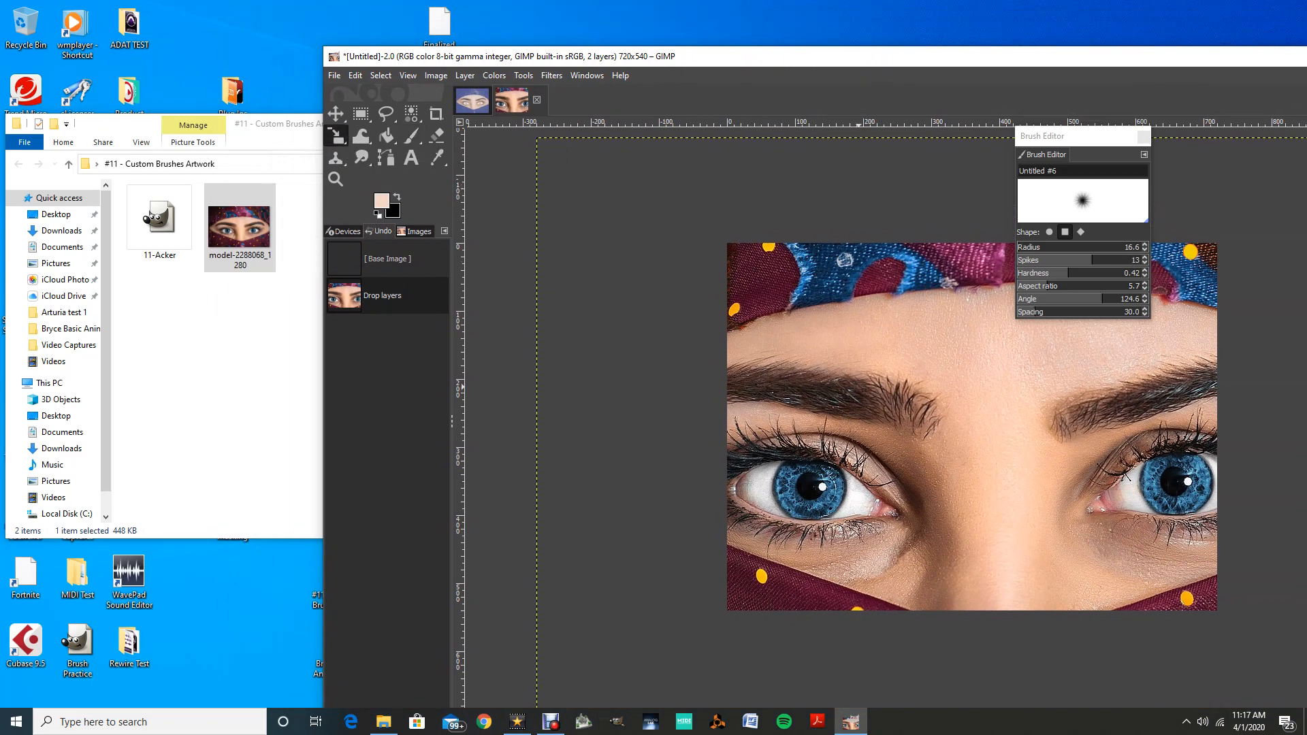
{"action": "left_click", "coordinate": [1126, 475]}
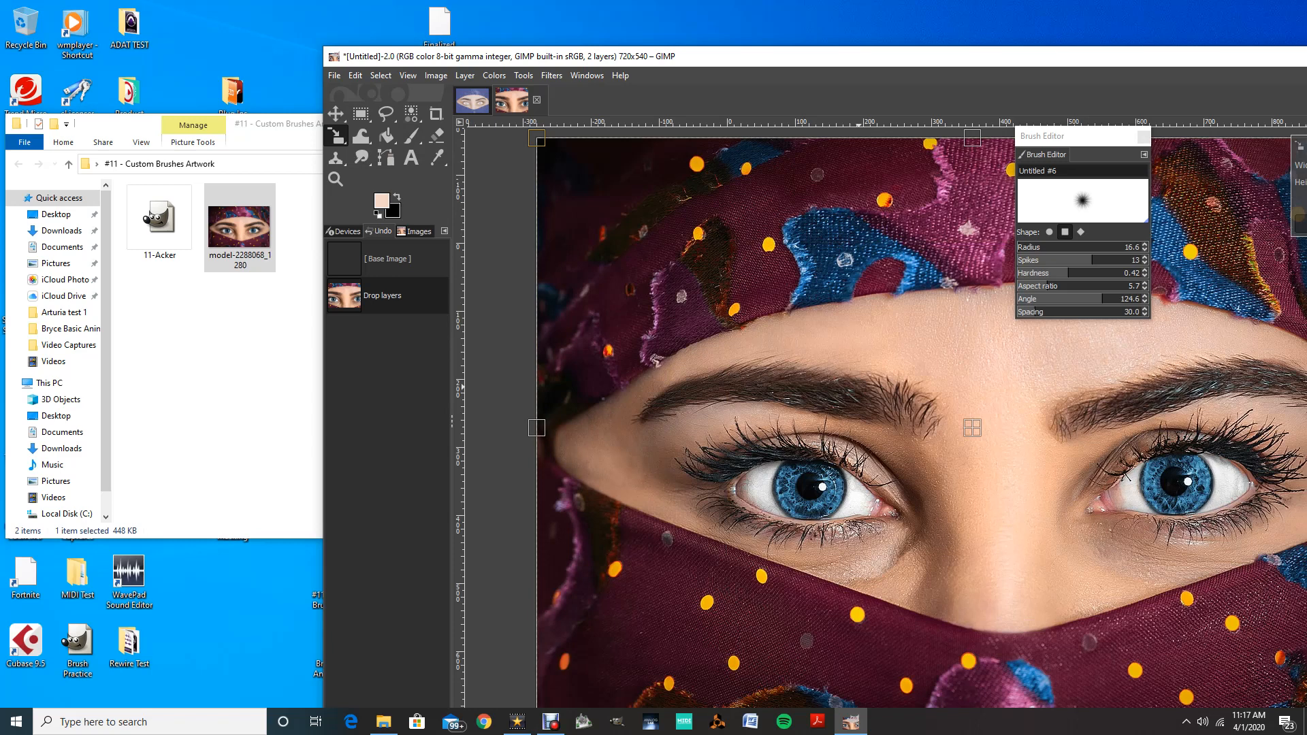
{"action": "left_click_drag", "start_coordinate": [885, 64], "coordinate": [394, 17]}
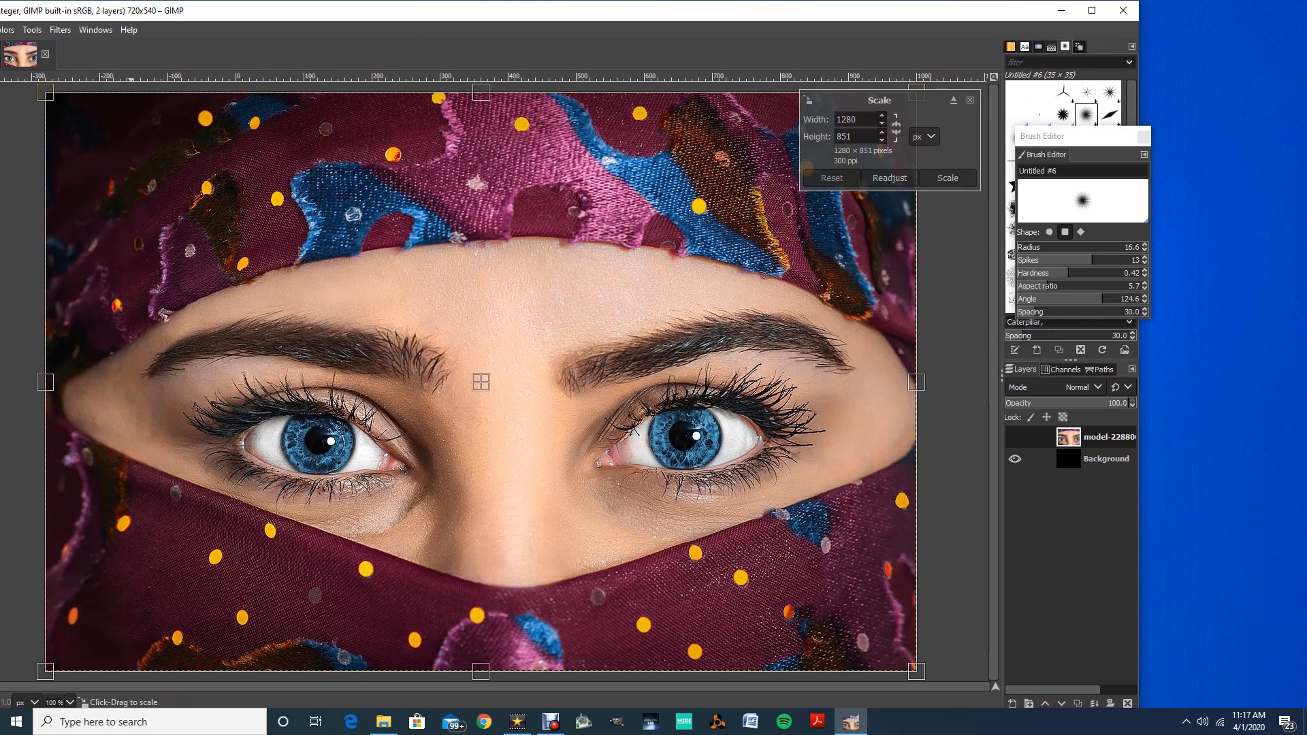
{"action": "left_click_drag", "start_coordinate": [858, 120], "coordinate": [812, 120]}
{"action": "type", "text": "720"}
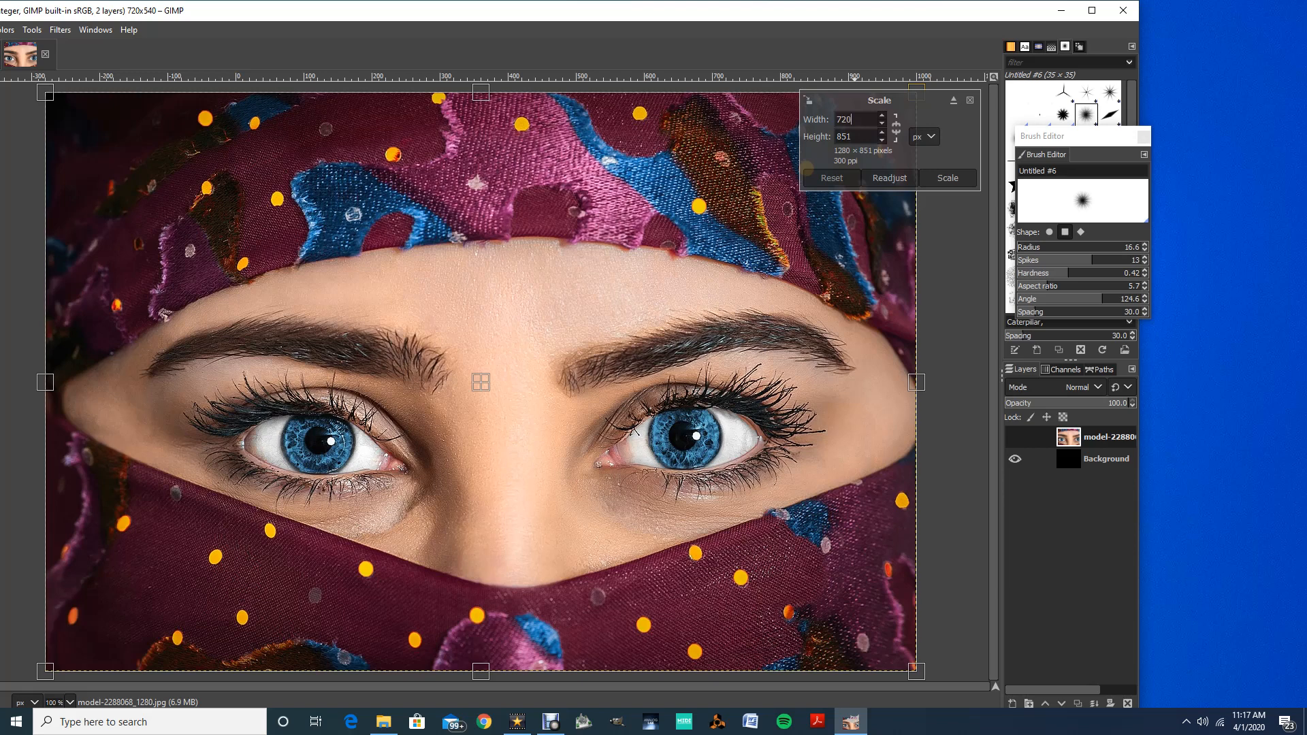
{"action": "key", "text": "Tab"}
{"action": "type", "text": "540"}
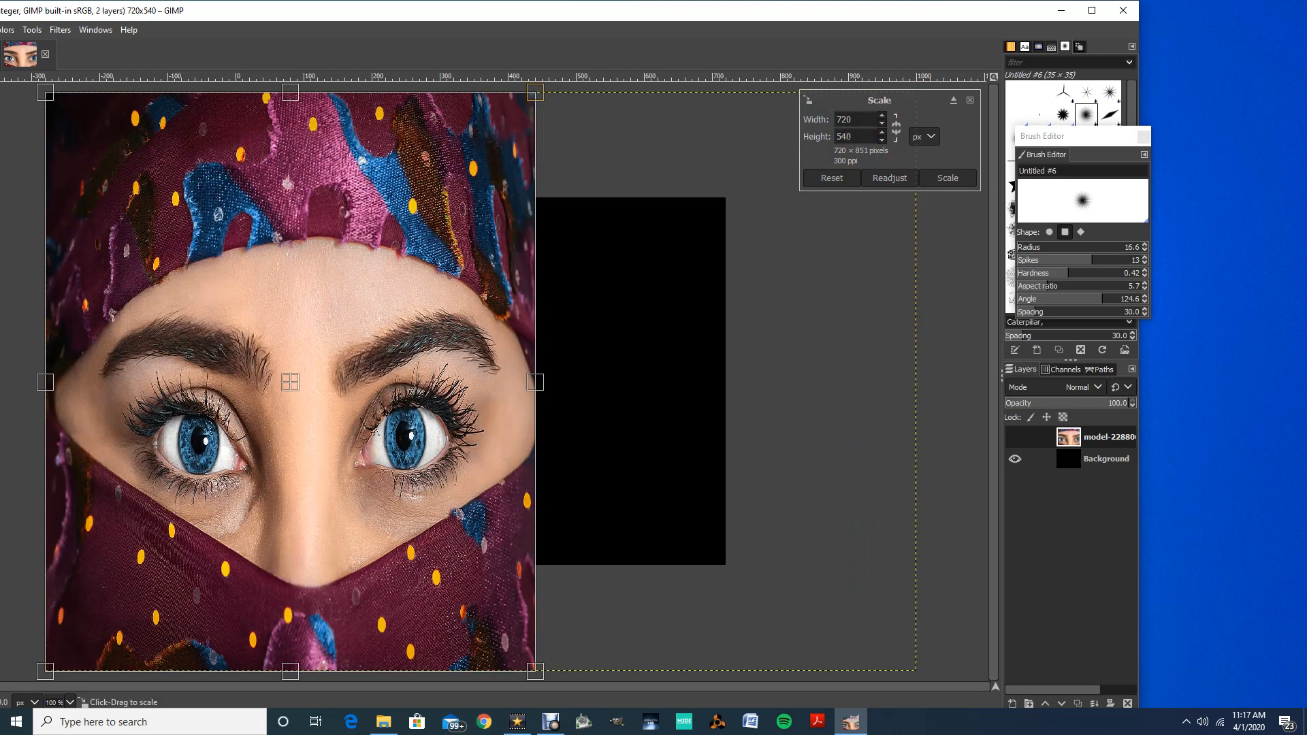
{"action": "key", "text": "Return"}
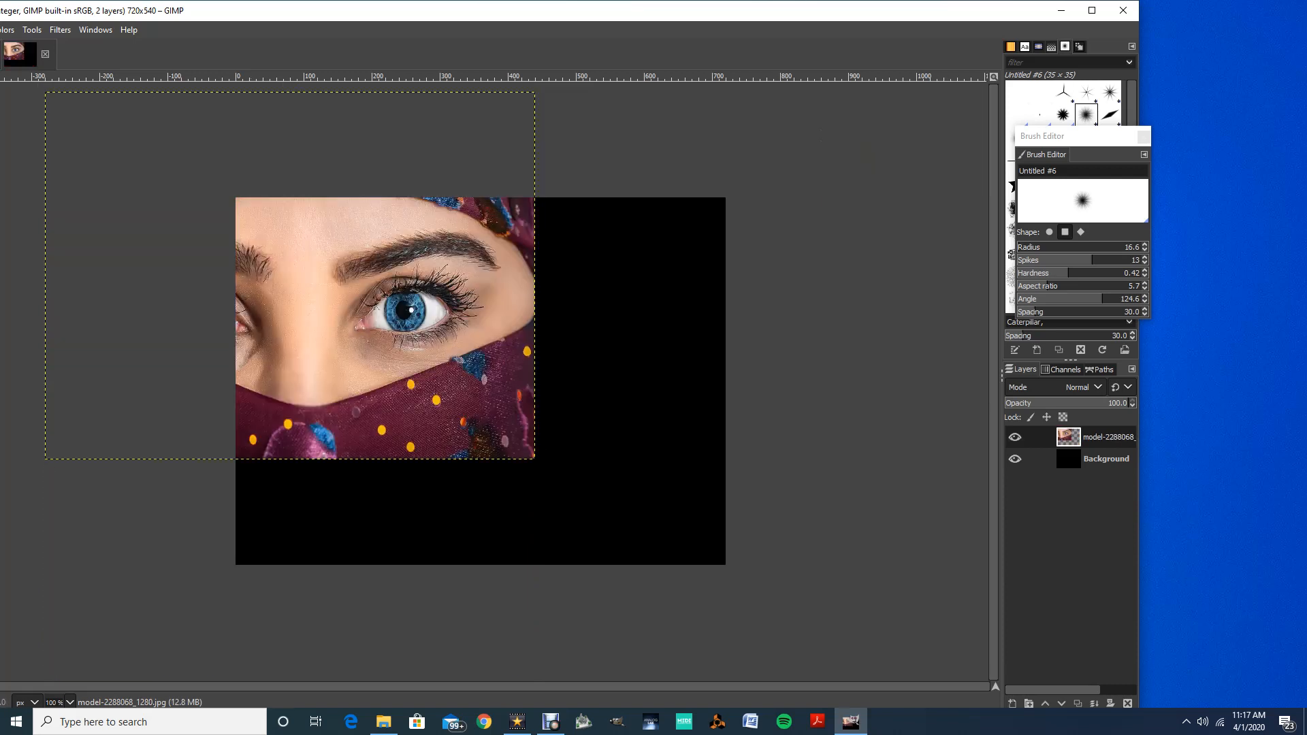
Move the scaled photo layer so that it exactly covers the black canvas.
{"action": "left_click_drag", "start_coordinate": [351, 13], "coordinate": [552, 23]}
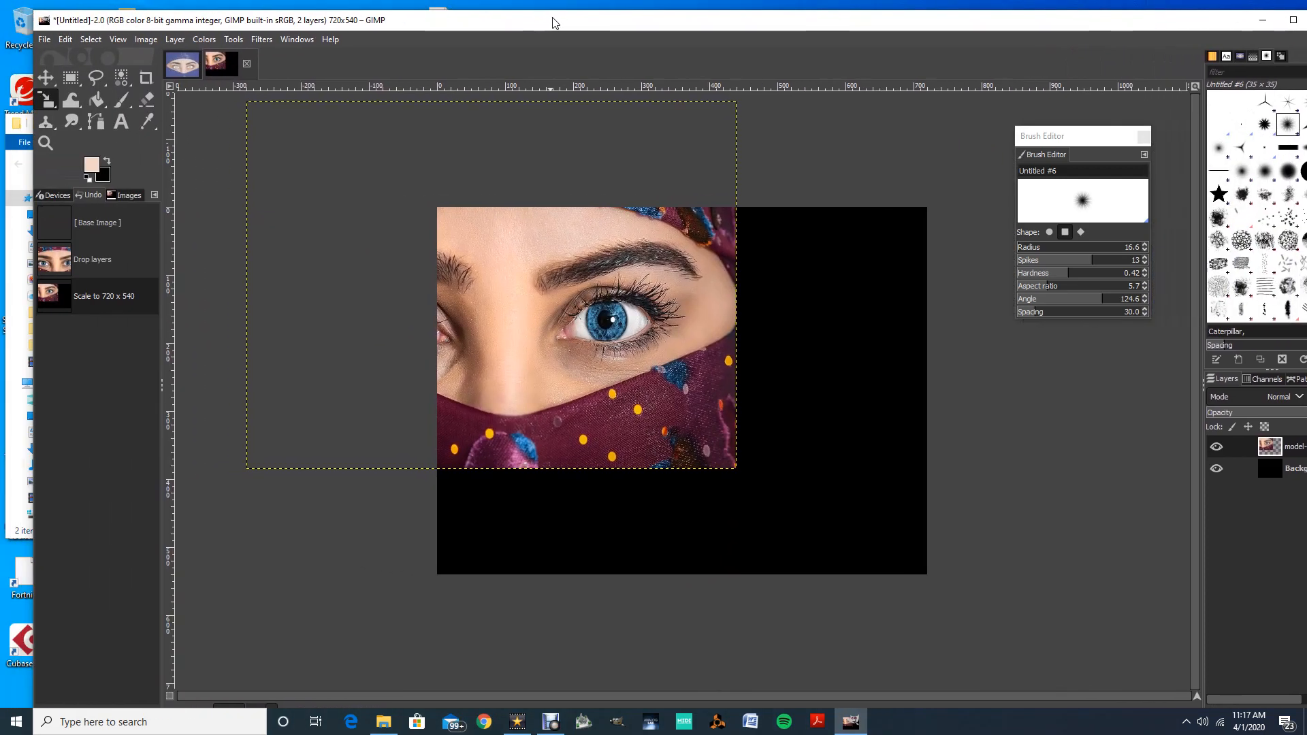
{"action": "left_click", "coordinate": [46, 77]}
{"action": "left_click_drag", "start_coordinate": [491, 285], "coordinate": [680, 388]}
{"action": "left_click_drag", "start_coordinate": [682, 391], "coordinate": [683, 391]}
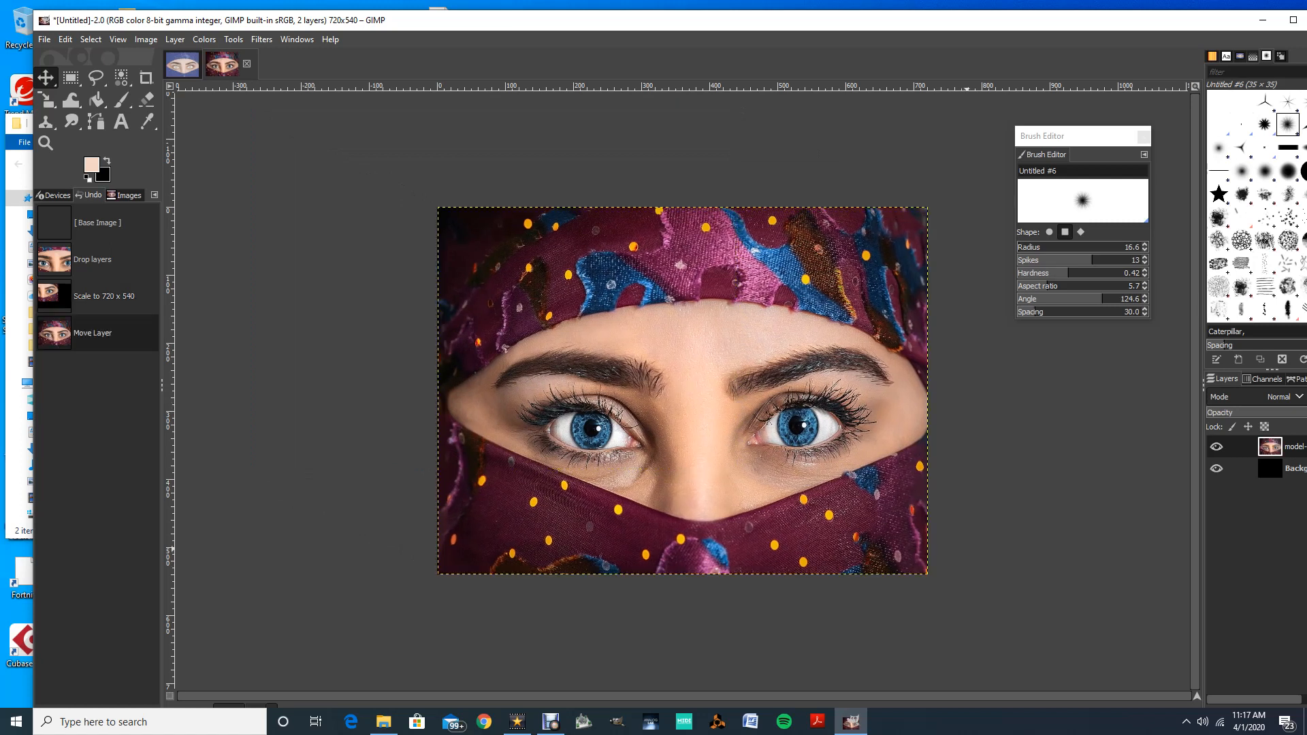
{"action": "left_click_drag", "start_coordinate": [780, 30], "coordinate": [624, 11]}
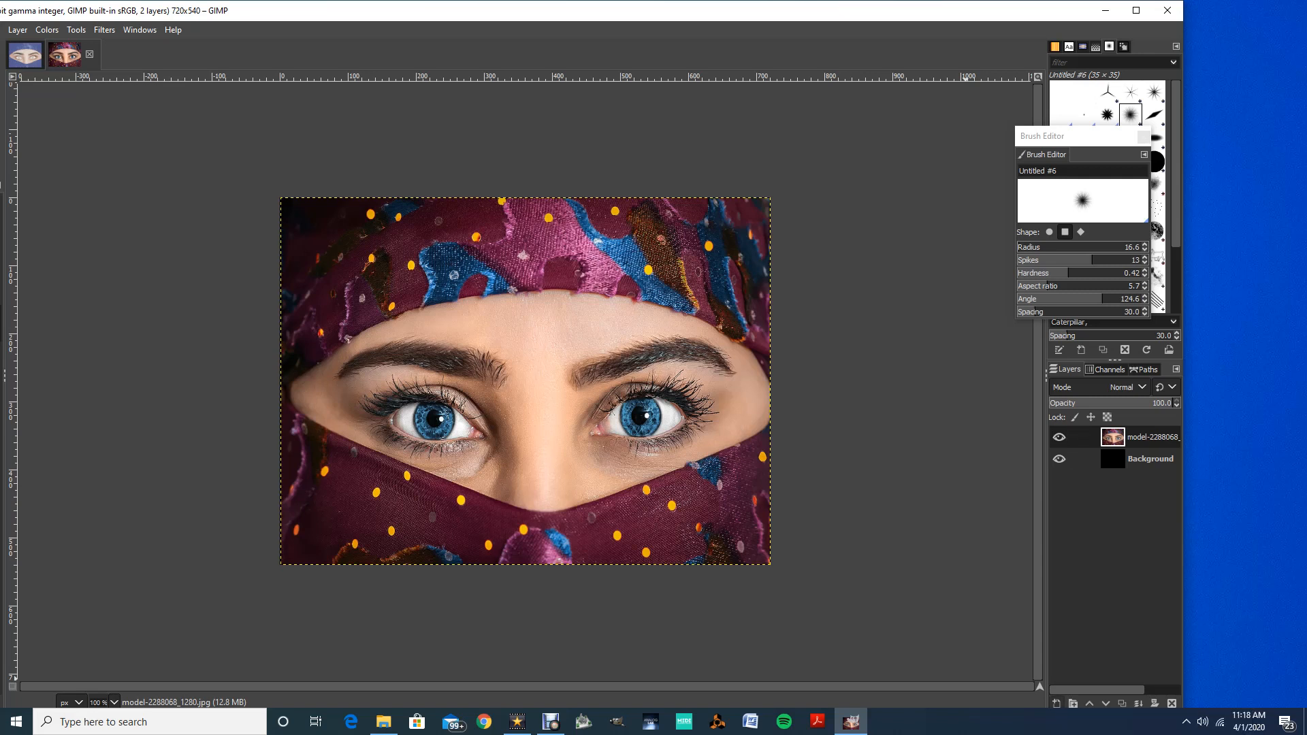
Add an empty layer above the photo and place a duplicate of the photo layer at the top of the stack.
{"action": "left_click", "coordinate": [1055, 703], "text": "shift"}
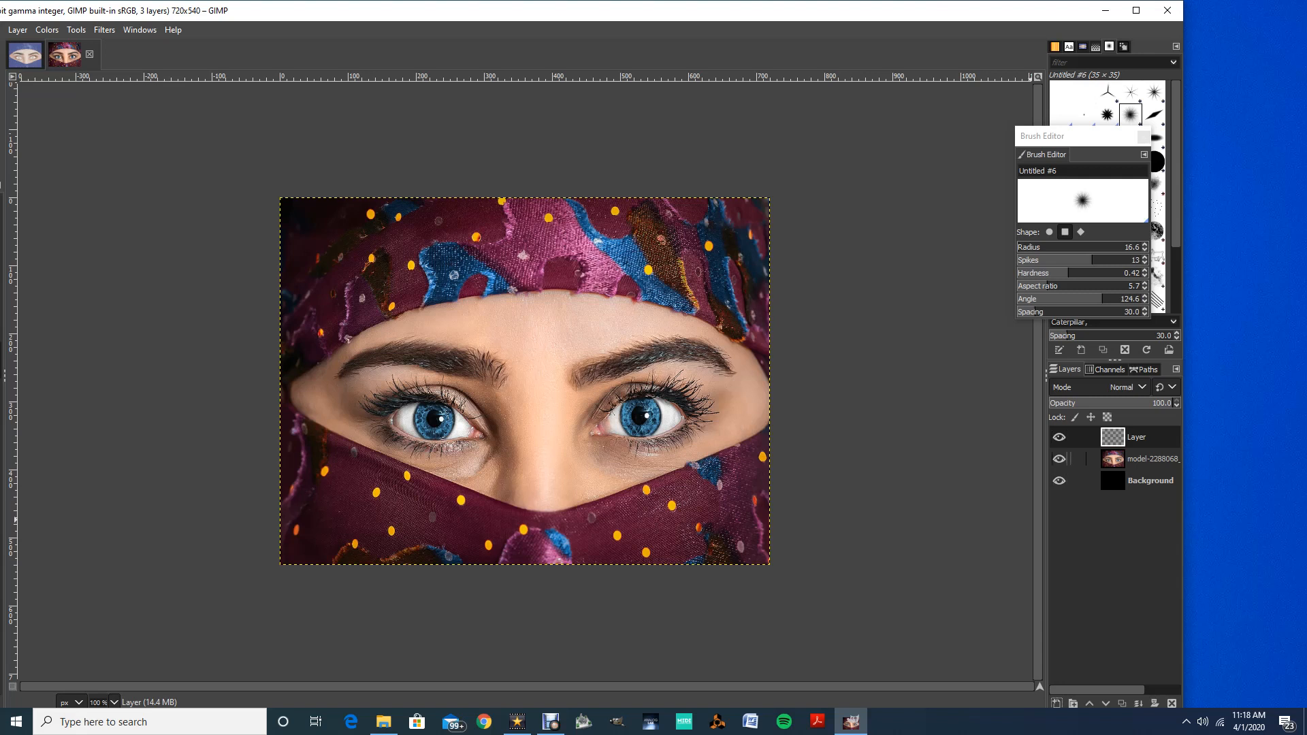
{"action": "left_click", "coordinate": [1150, 459]}
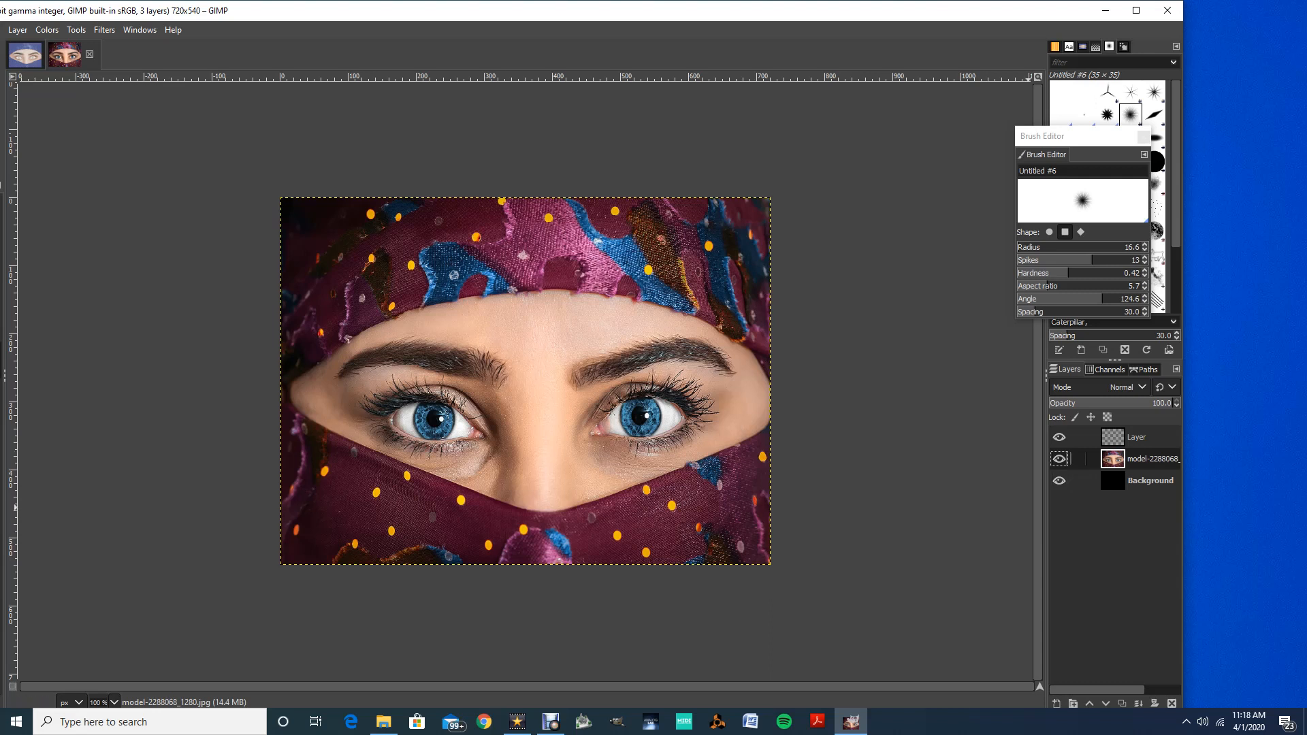
{"action": "left_click_drag", "start_coordinate": [1150, 459], "coordinate": [1118, 462]}
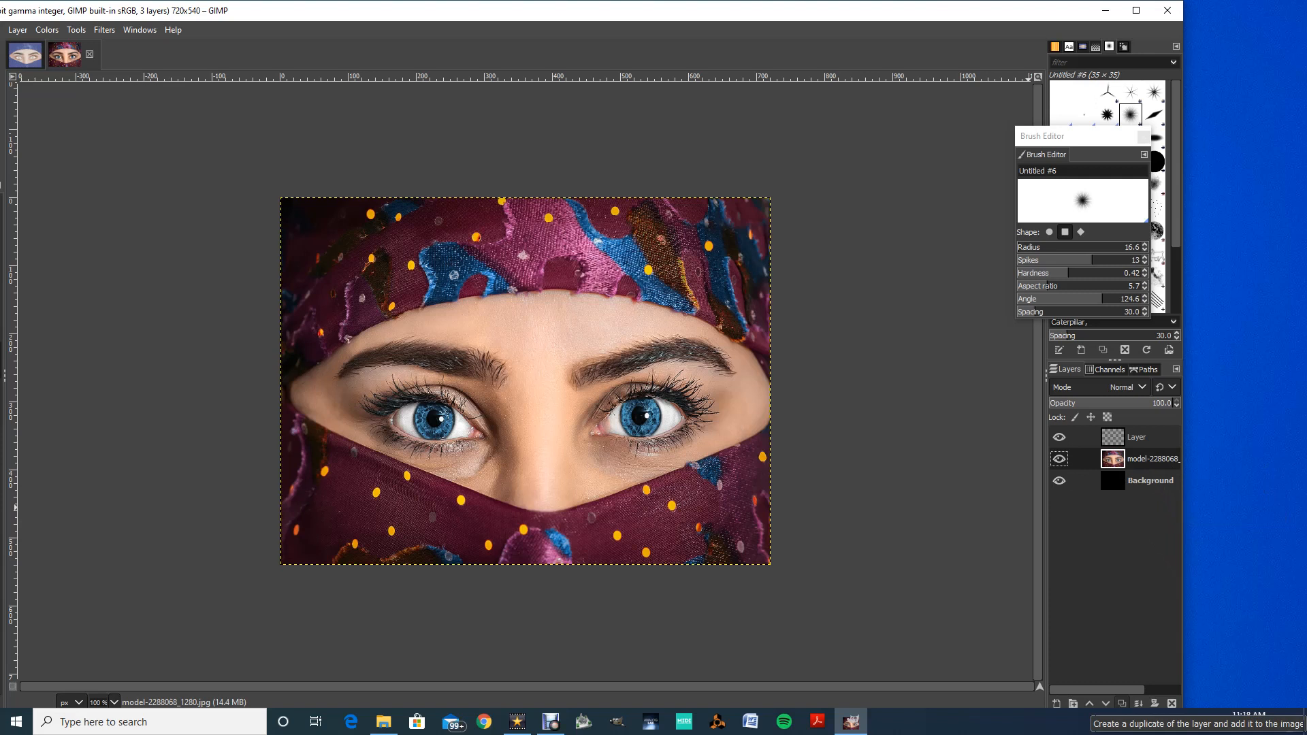
{"action": "left_click", "coordinate": [1121, 703]}
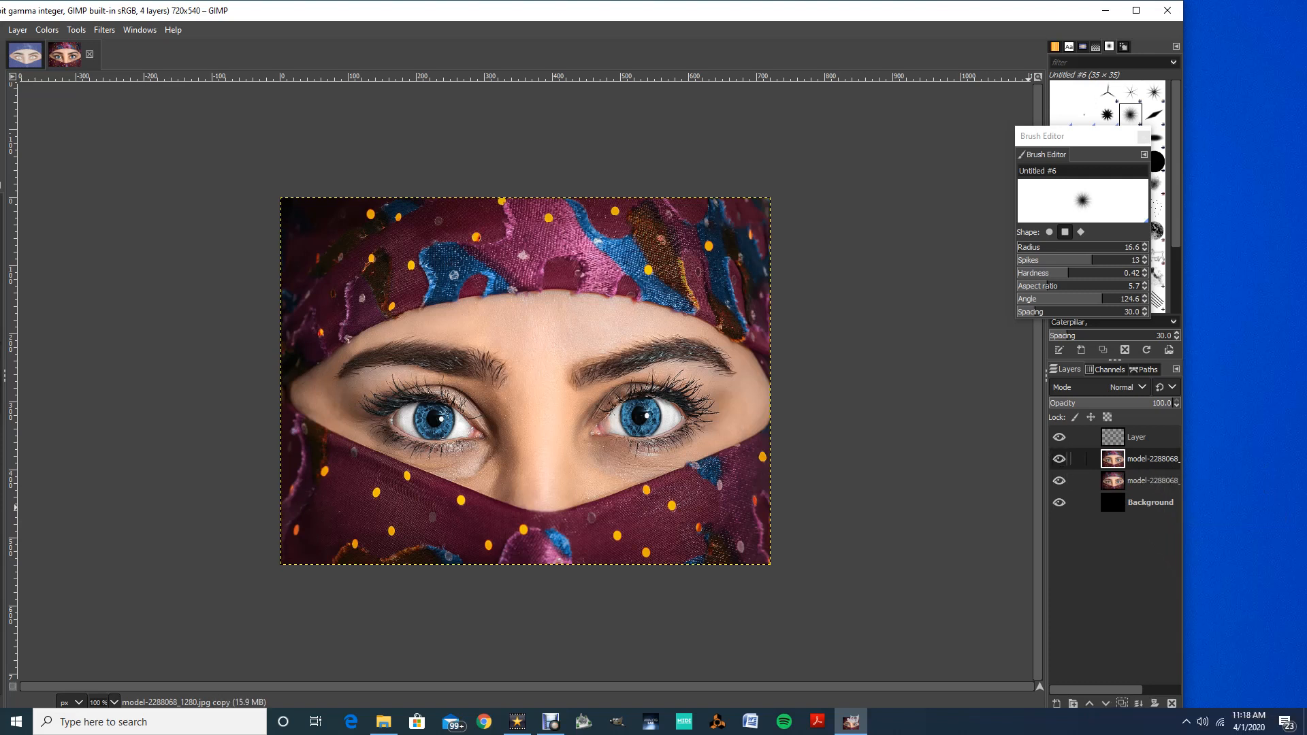
{"action": "left_click_drag", "start_coordinate": [1150, 458], "coordinate": [1153, 436]}
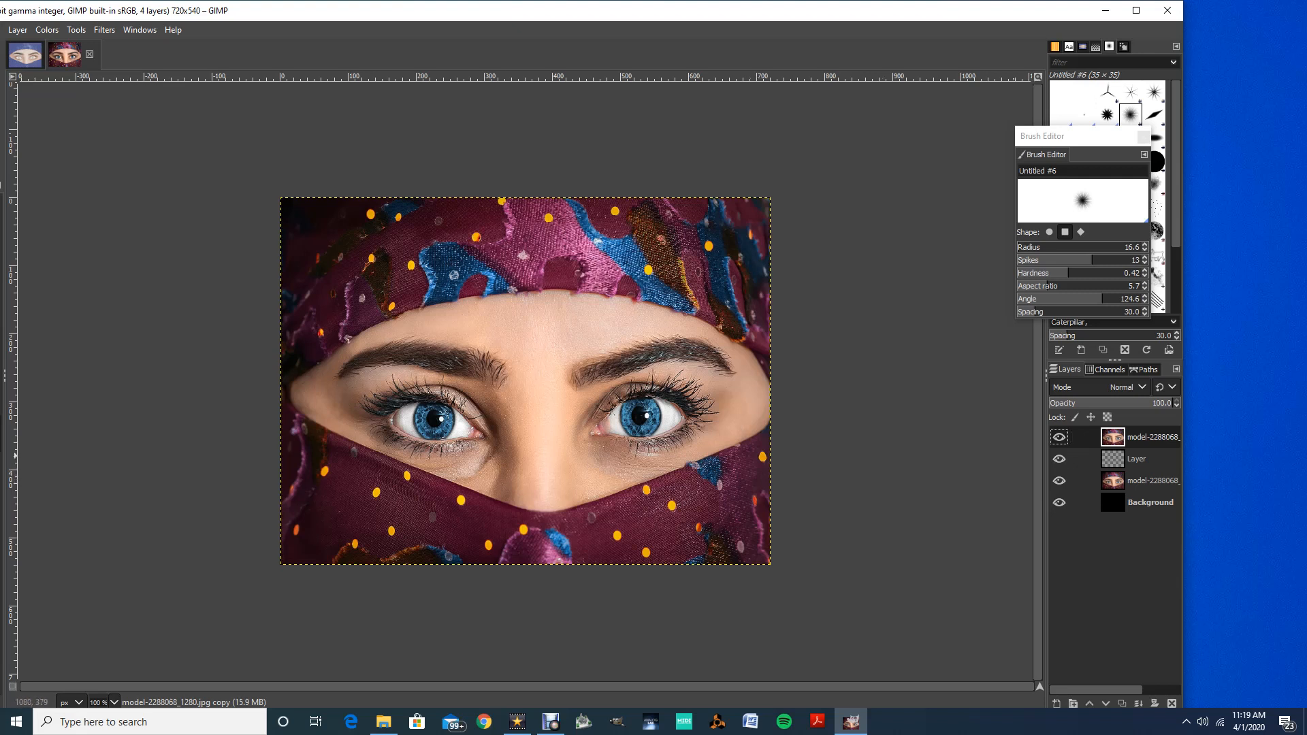
Try a lower opacity on the top photo copy and restore it to 100.
{"action": "mouse_move", "coordinate": [1178, 403]}
{"action": "left_mouse_down"}
{"action": "mouse_move", "coordinate": [1096, 402]}
{"action": "mouse_move", "coordinate": [1168, 402]}
{"action": "left_mouse_up"}
{"action": "type", "text": "100"}
{"action": "key", "text": "Return"}
Desaturate the top photo copy with Hue-Saturation, using a saturation of -100.
{"action": "key", "text": "alt+c"}
{"action": "key", "text": "Escape"}
{"action": "key", "text": "alt+h"}
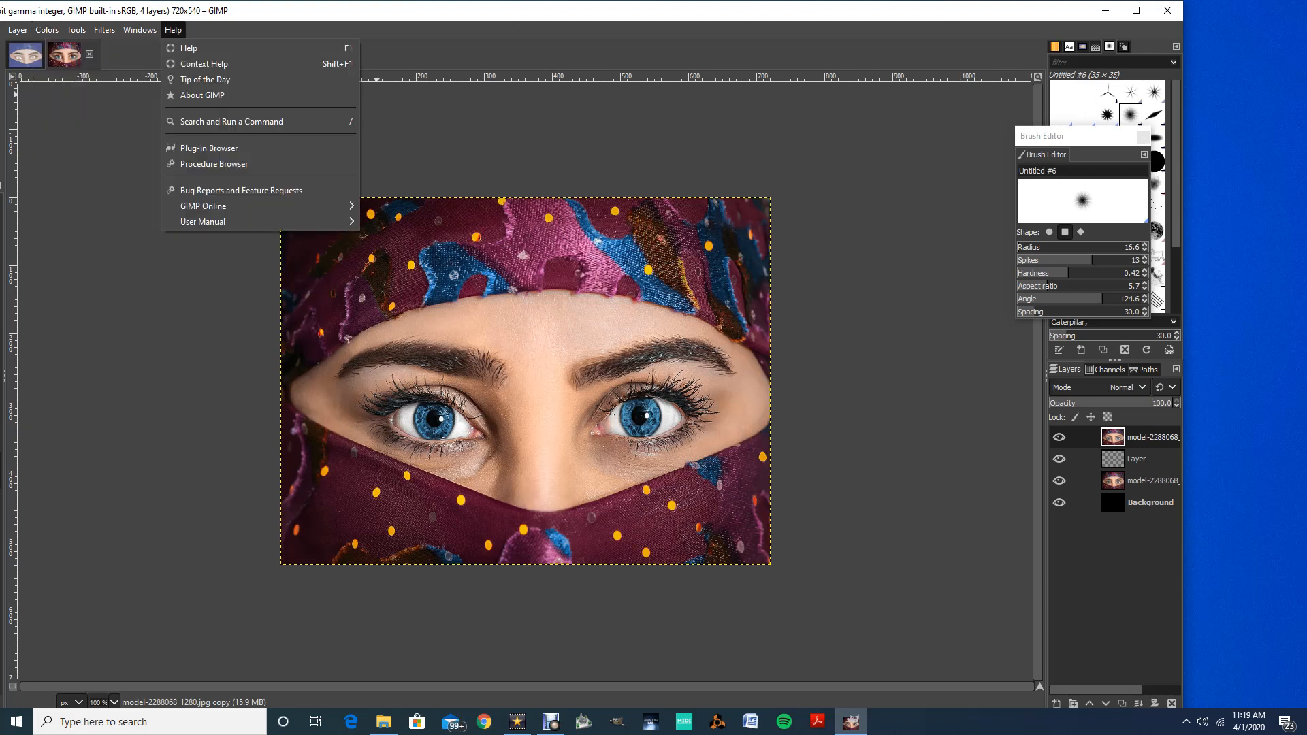
{"action": "key", "text": "Escape"}
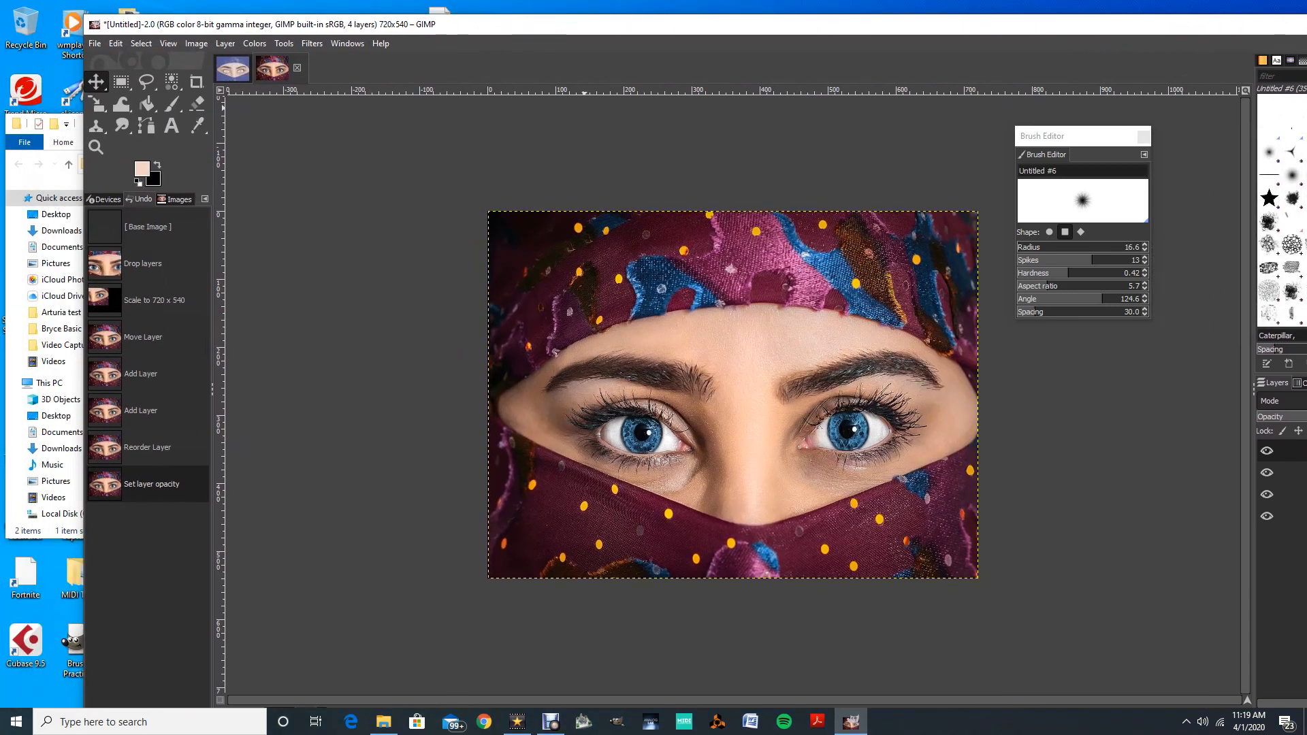
{"action": "key", "text": "alt+c"}
{"action": "key", "text": "Down"}
{"action": "key", "text": "Down"}
{"action": "key", "text": "Down"}
{"action": "key", "text": "Down"}
{"action": "key", "text": "Down"}
{"action": "key", "text": "Down"}
{"action": "key", "text": "Down"}
{"action": "key", "text": "Down"}
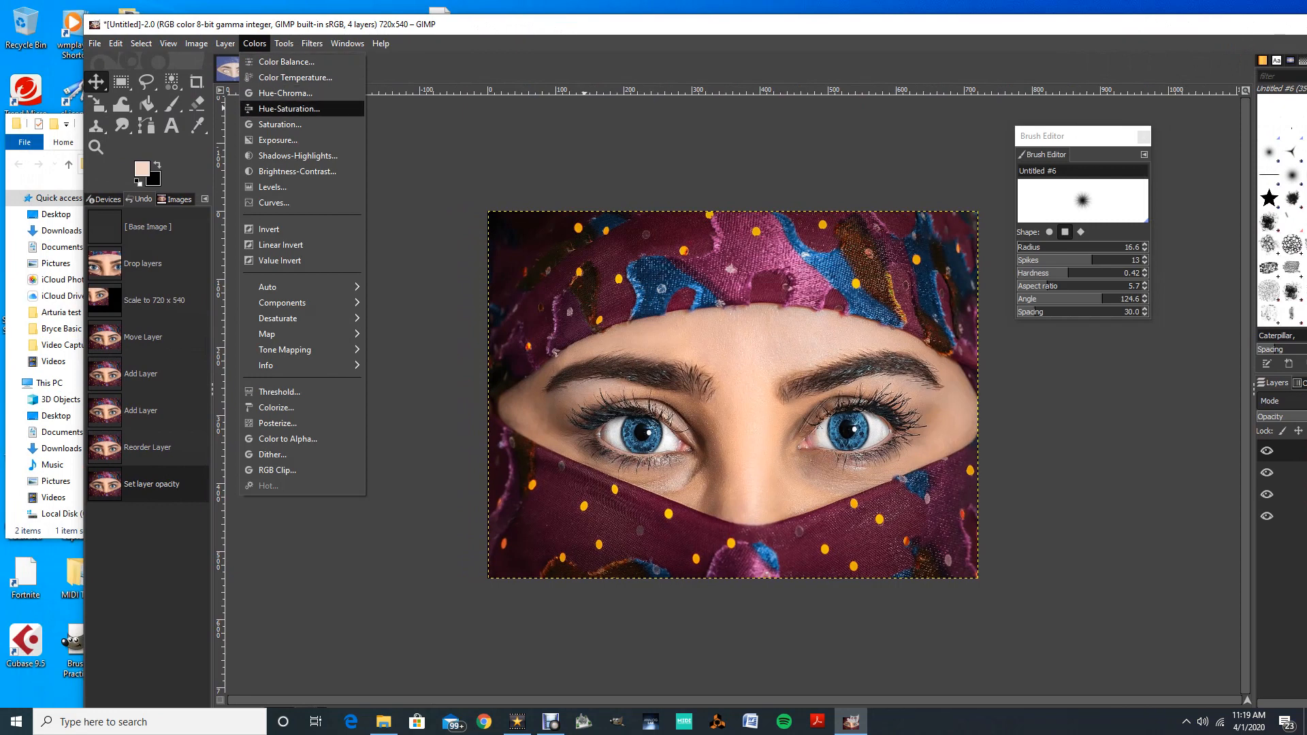
{"action": "key", "text": "Down"}
{"action": "key", "text": "Down"}
{"action": "key", "text": "Down"}
{"action": "key", "text": "Up"}
{"action": "key", "text": "Up"}
{"action": "key", "text": "Up"}
{"action": "key", "text": "Up"}
{"action": "key", "text": "Up"}
{"action": "key", "text": "Up"}
{"action": "key", "text": "Up"}
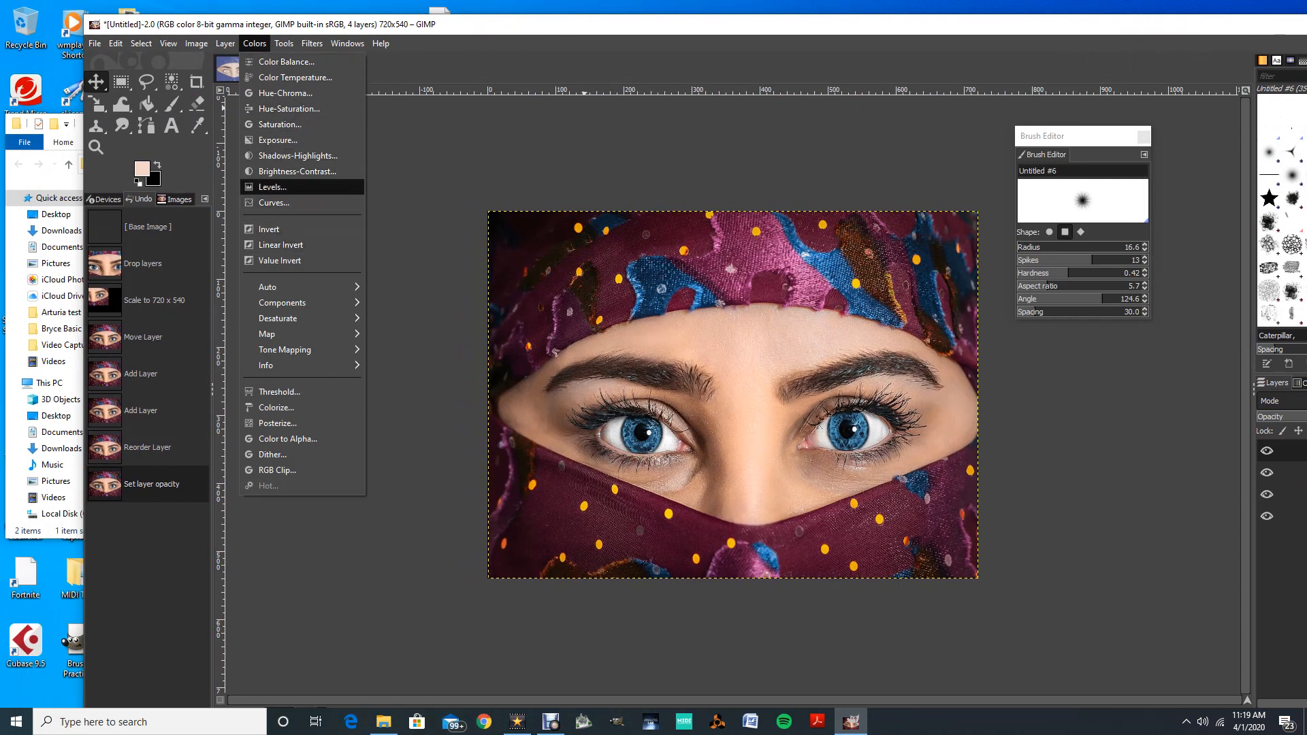
{"action": "key", "text": "Up"}
{"action": "key", "text": "Return"}
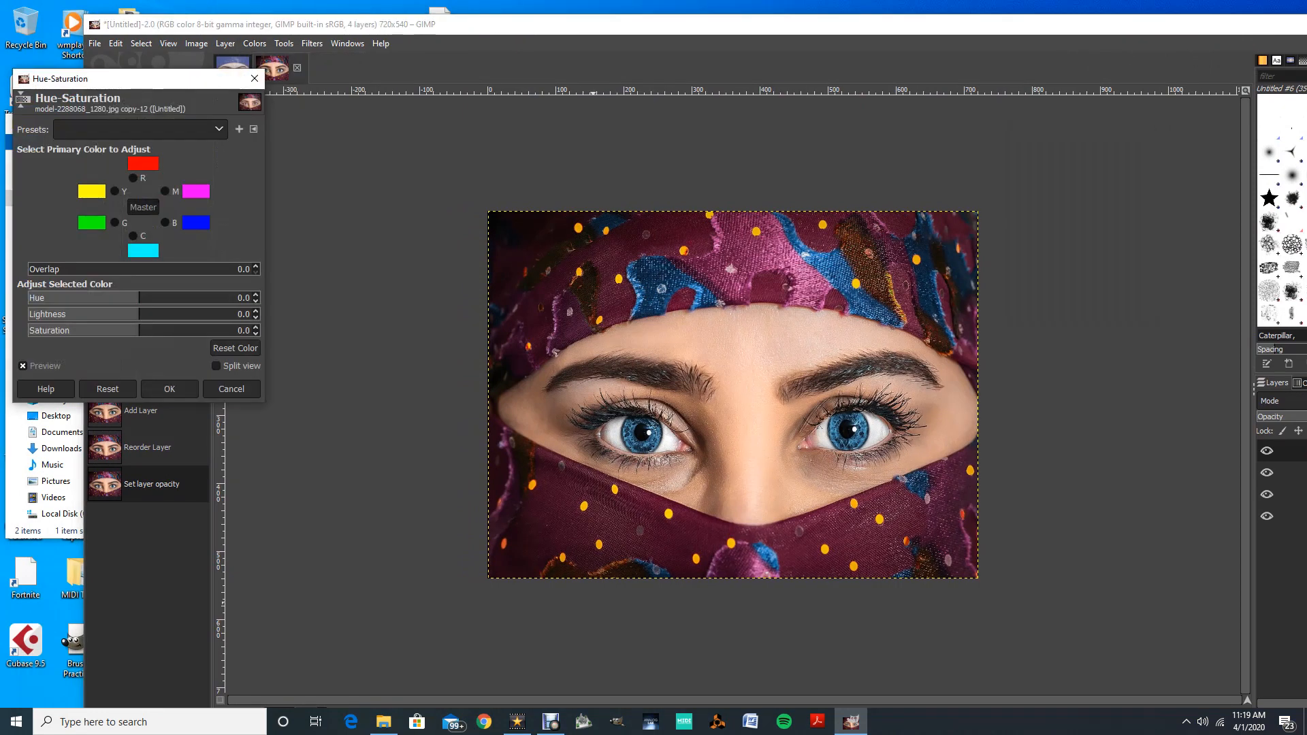
{"action": "type", "text": "-100"}
{"action": "key", "text": "Return"}
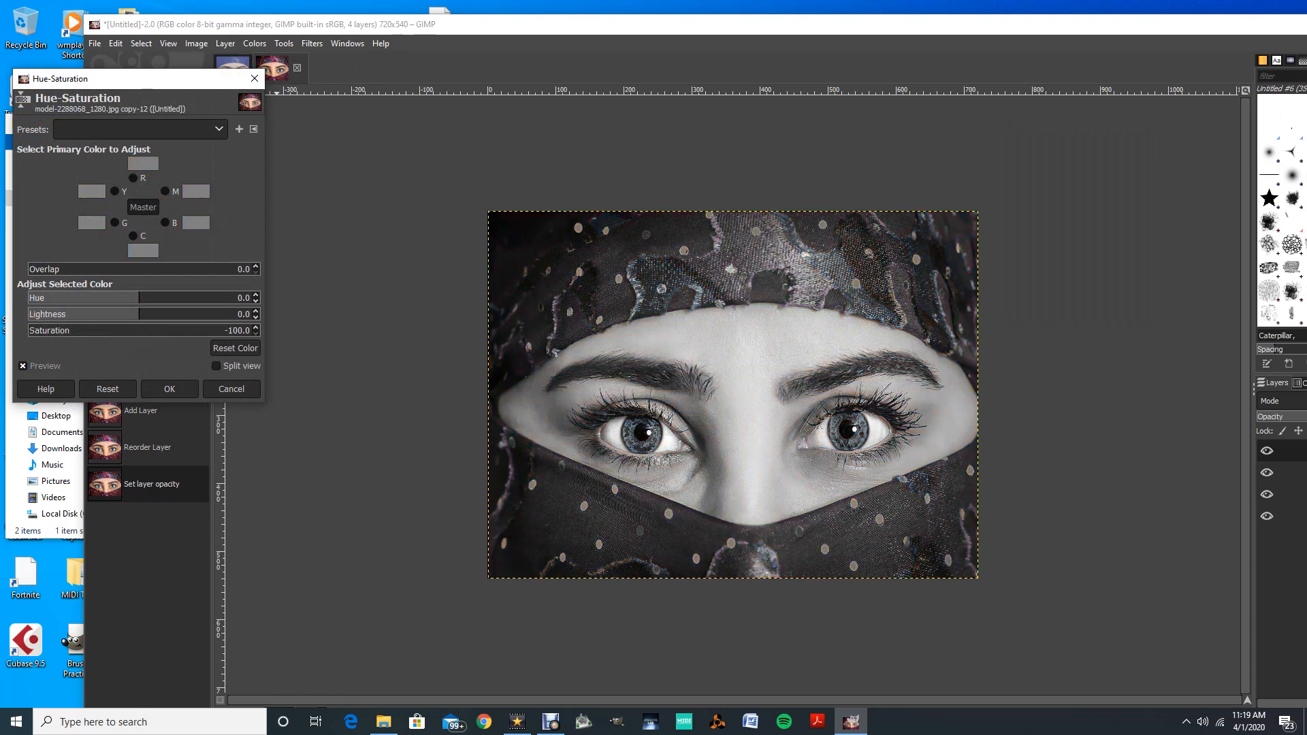
{"action": "key", "text": "Return"}
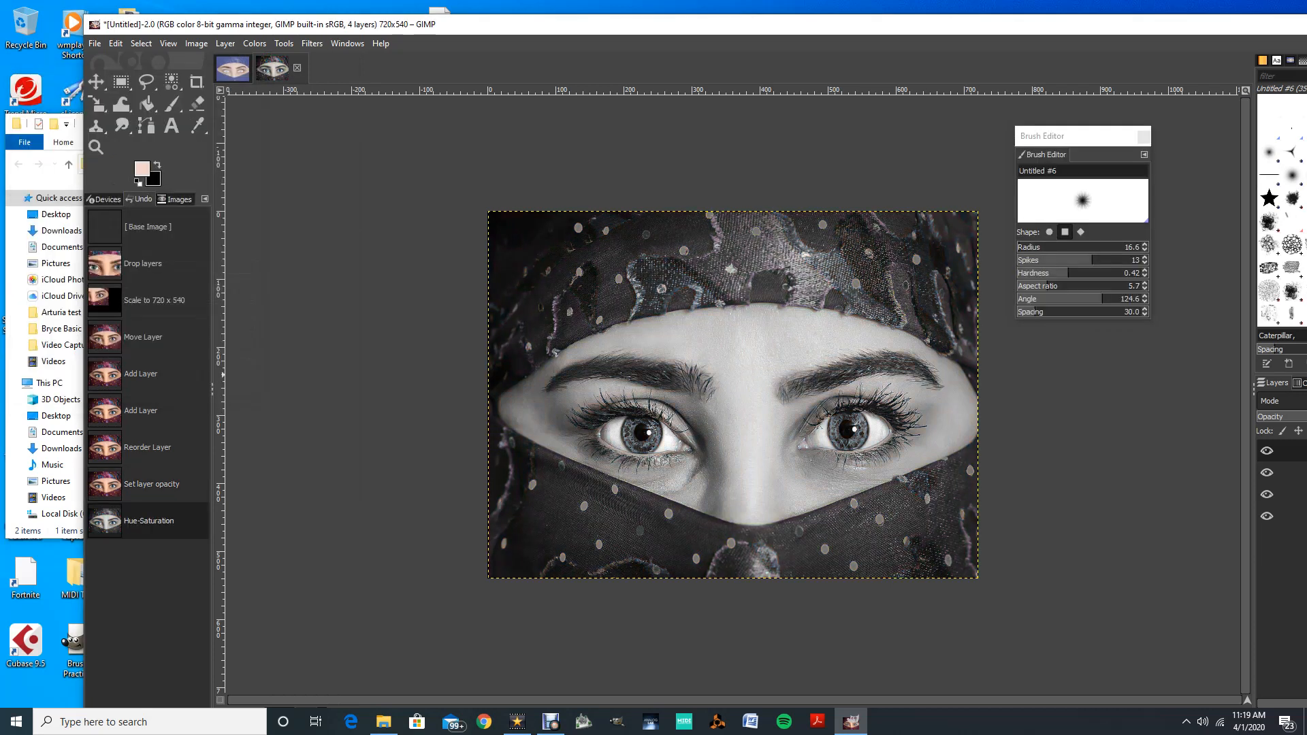
Bring the layer stack into view and switch the greyscale copy's visibility off and on to compare it with the colour photo.
{"action": "left_click_drag", "start_coordinate": [1061, 25], "coordinate": [897, 15]}
{"action": "left_click_drag", "start_coordinate": [1085, 134], "coordinate": [950, 68]}
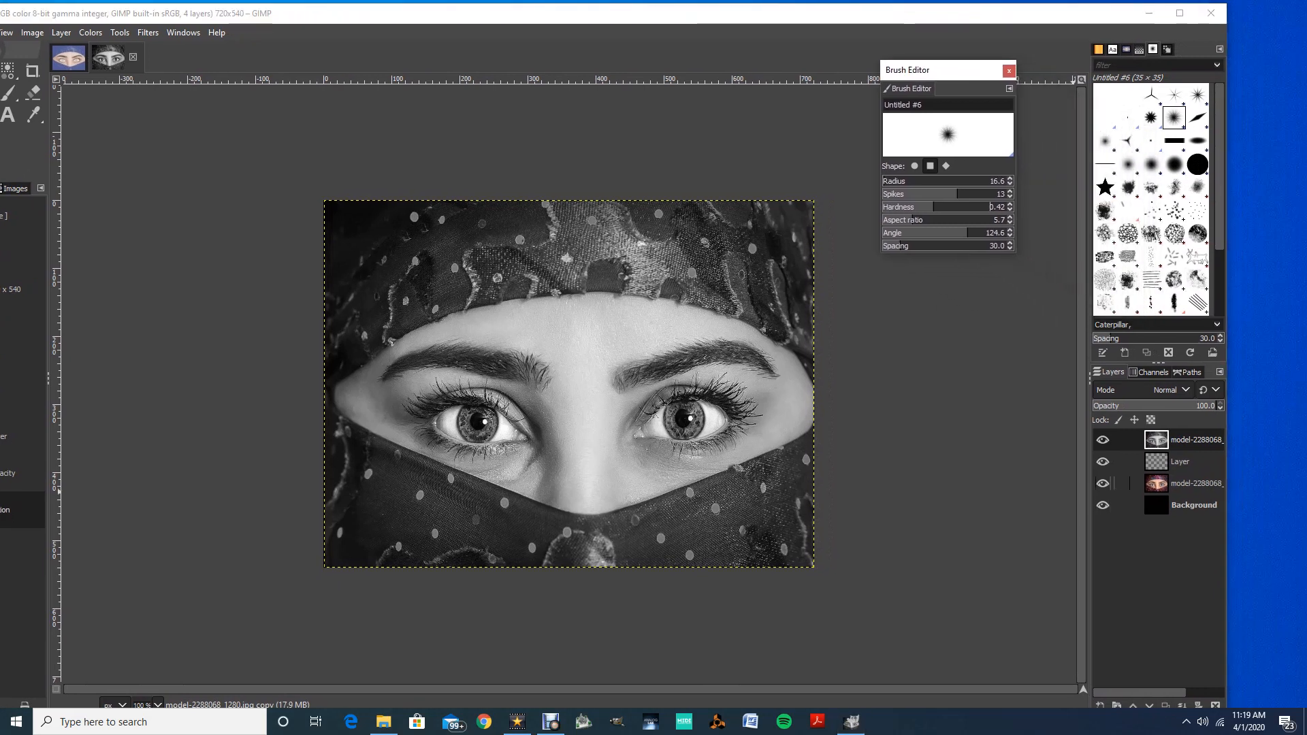
{"action": "left_click", "coordinate": [1102, 439]}
{"action": "left_click", "coordinate": [1103, 440]}
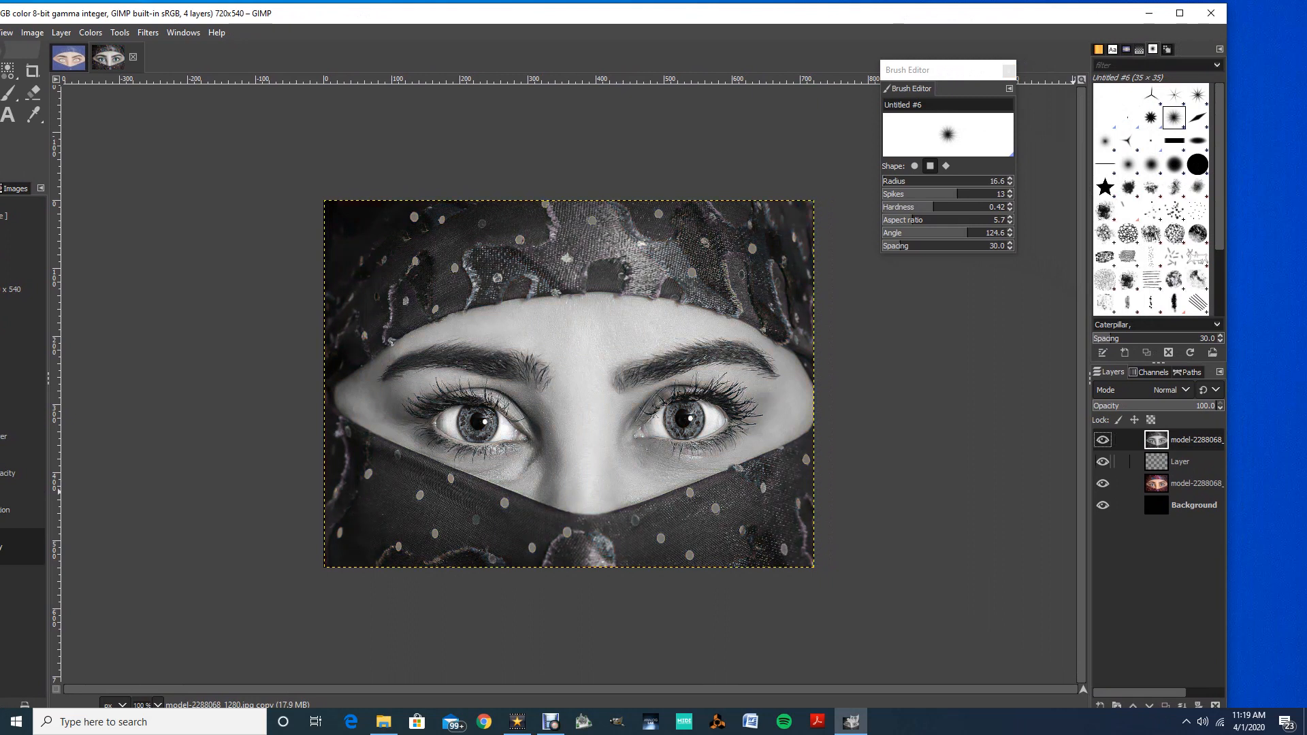
Select the colour photo and the empty layer in turn, then hide the top two layers briefly to reveal the colour photo.
{"action": "left_click", "coordinate": [1156, 483]}
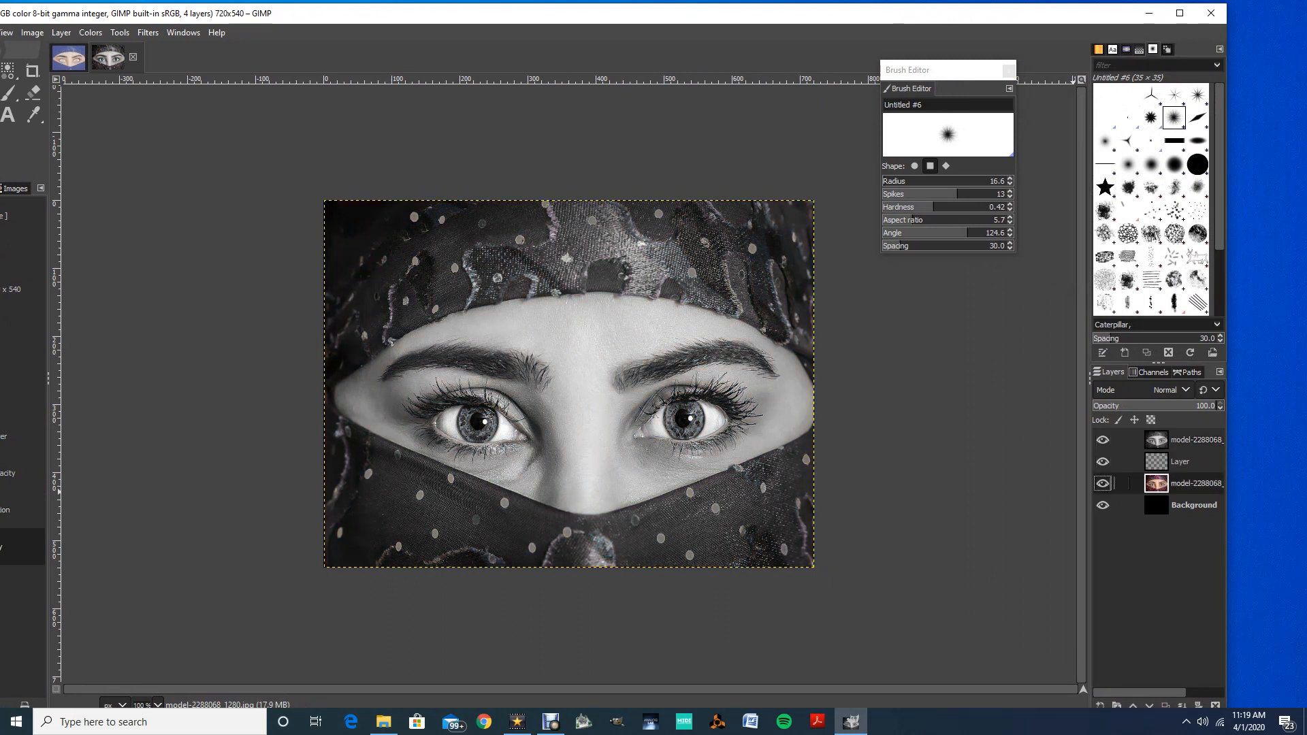
{"action": "left_click", "coordinate": [1157, 461]}
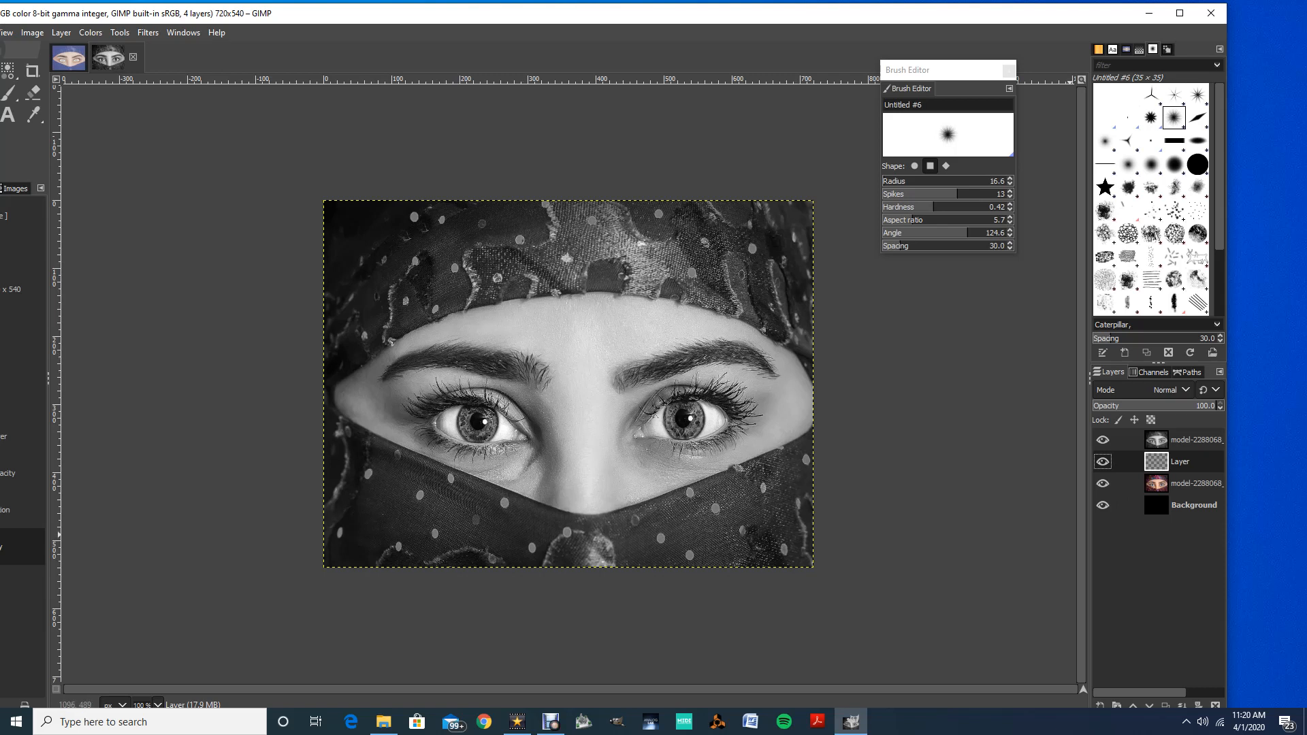
{"action": "left_click", "coordinate": [1102, 440]}
{"action": "left_click", "coordinate": [1103, 461]}
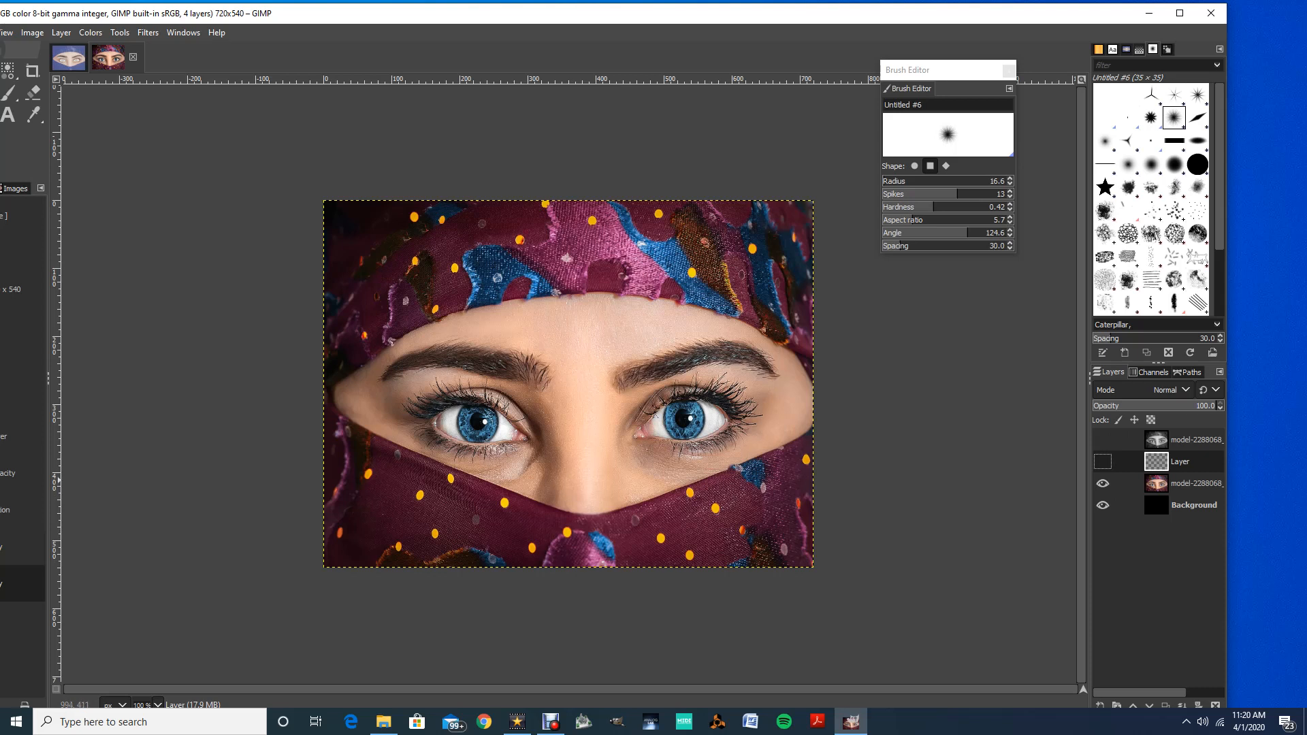
{"action": "left_click", "coordinate": [1103, 462]}
{"action": "left_click", "coordinate": [1102, 440]}
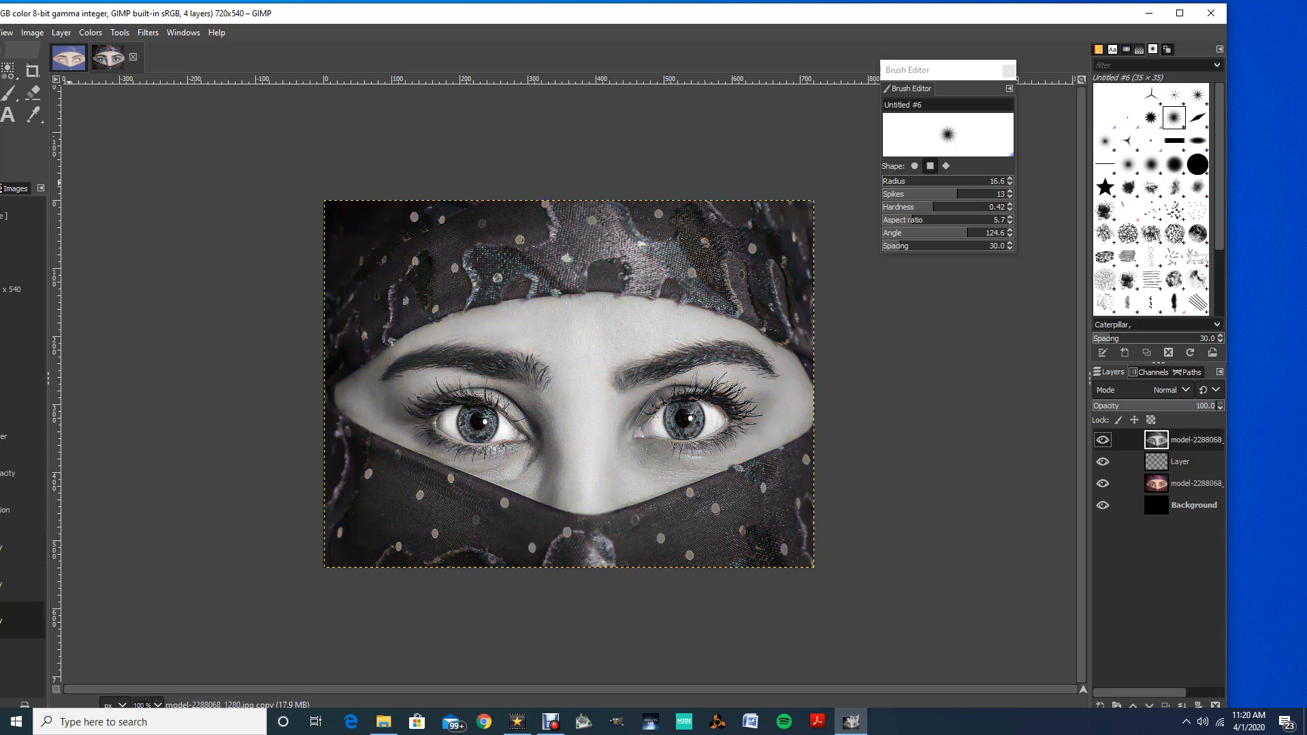
Choose the Untitled #8 brush (65 × 65) and maximize the image window.
{"action": "left_click_drag", "start_coordinate": [274, 14], "coordinate": [377, 14]}
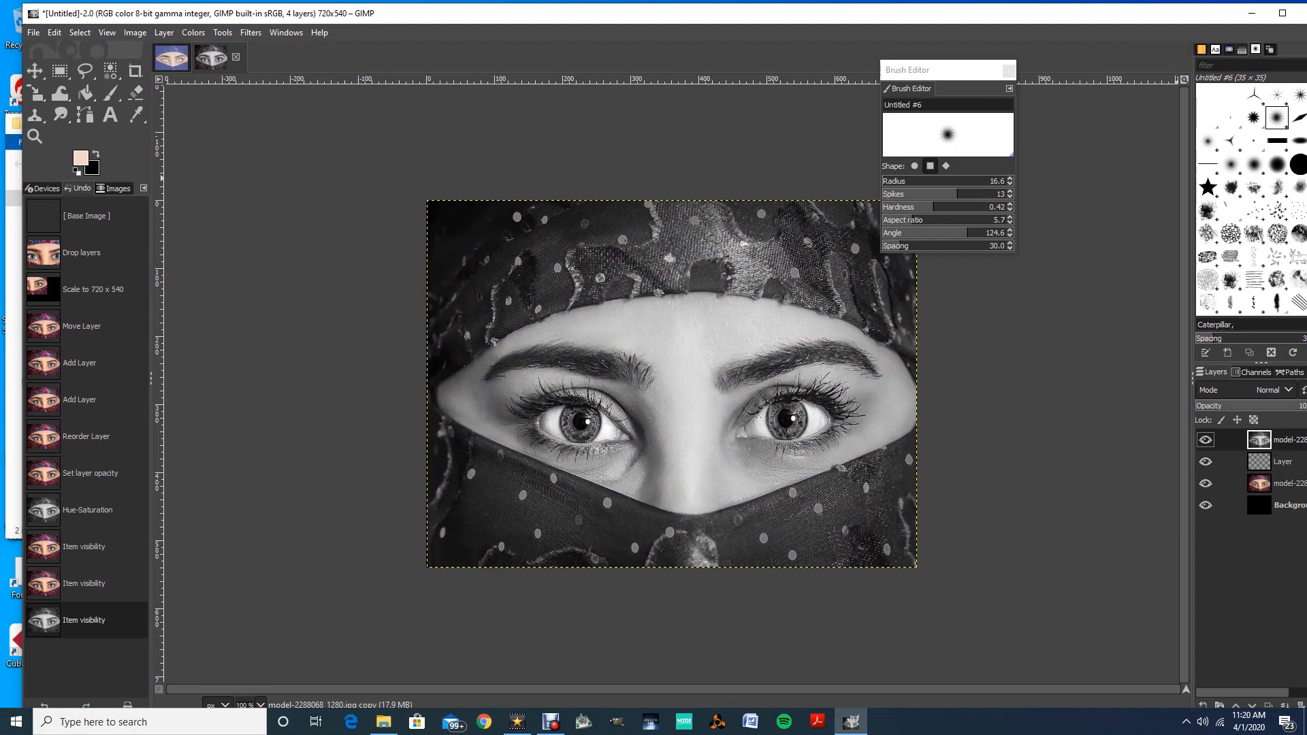
{"action": "left_click", "coordinate": [1230, 164]}
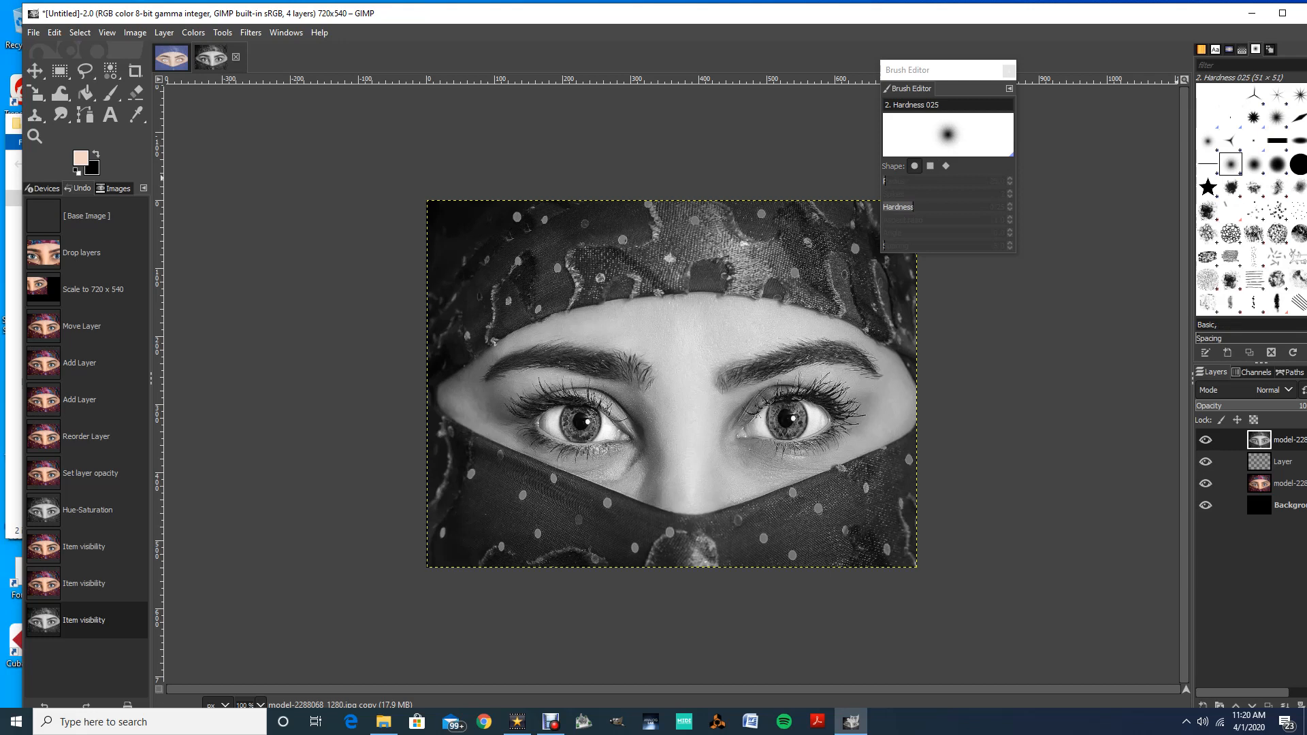
{"action": "left_click", "coordinate": [1207, 141]}
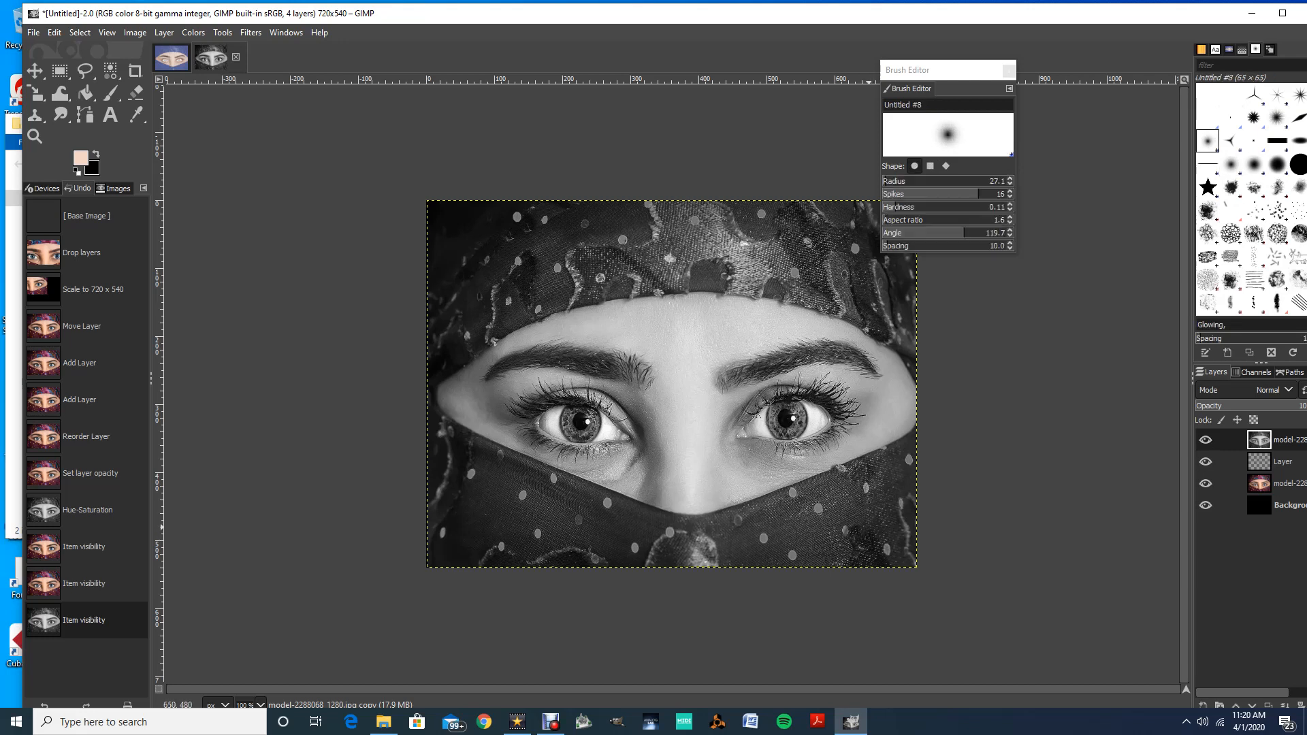
{"action": "key", "text": "super+Up"}
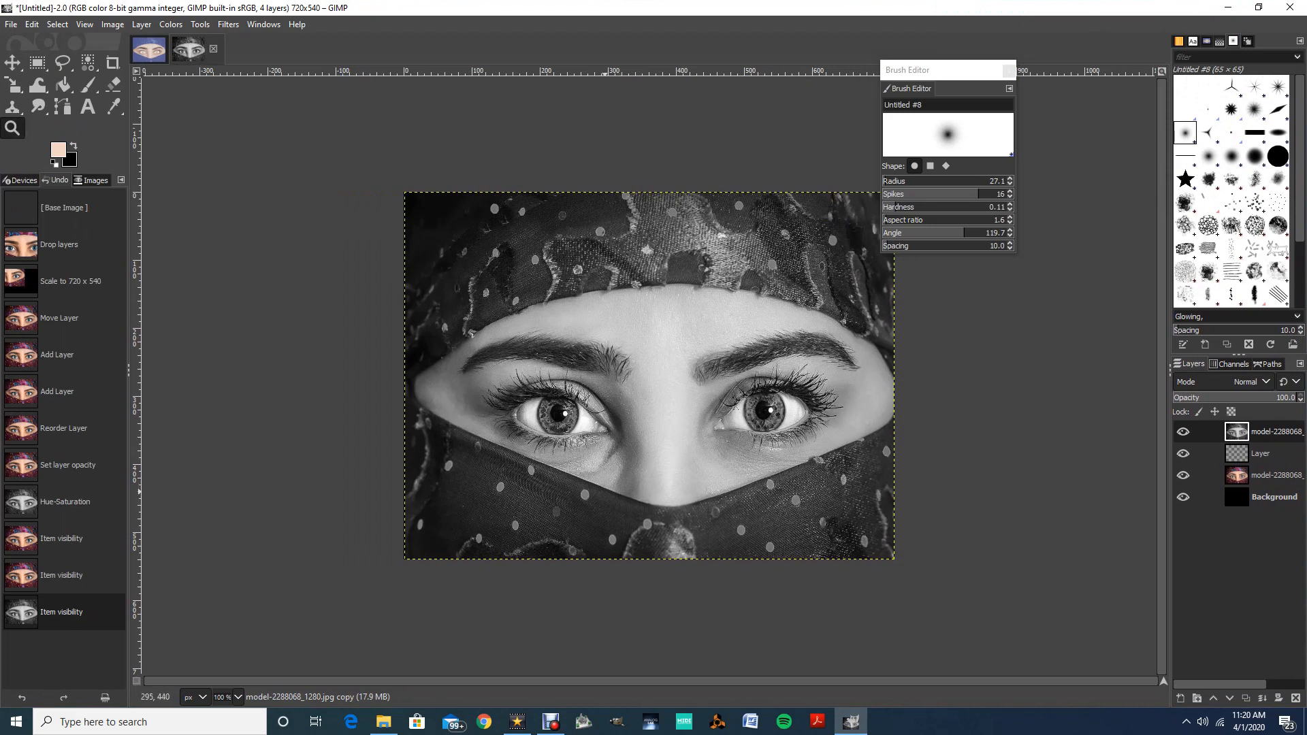
Activate the Paintbrush and set the foreground color to the medium blue 3654a2.
{"action": "left_click", "coordinate": [605, 491]}
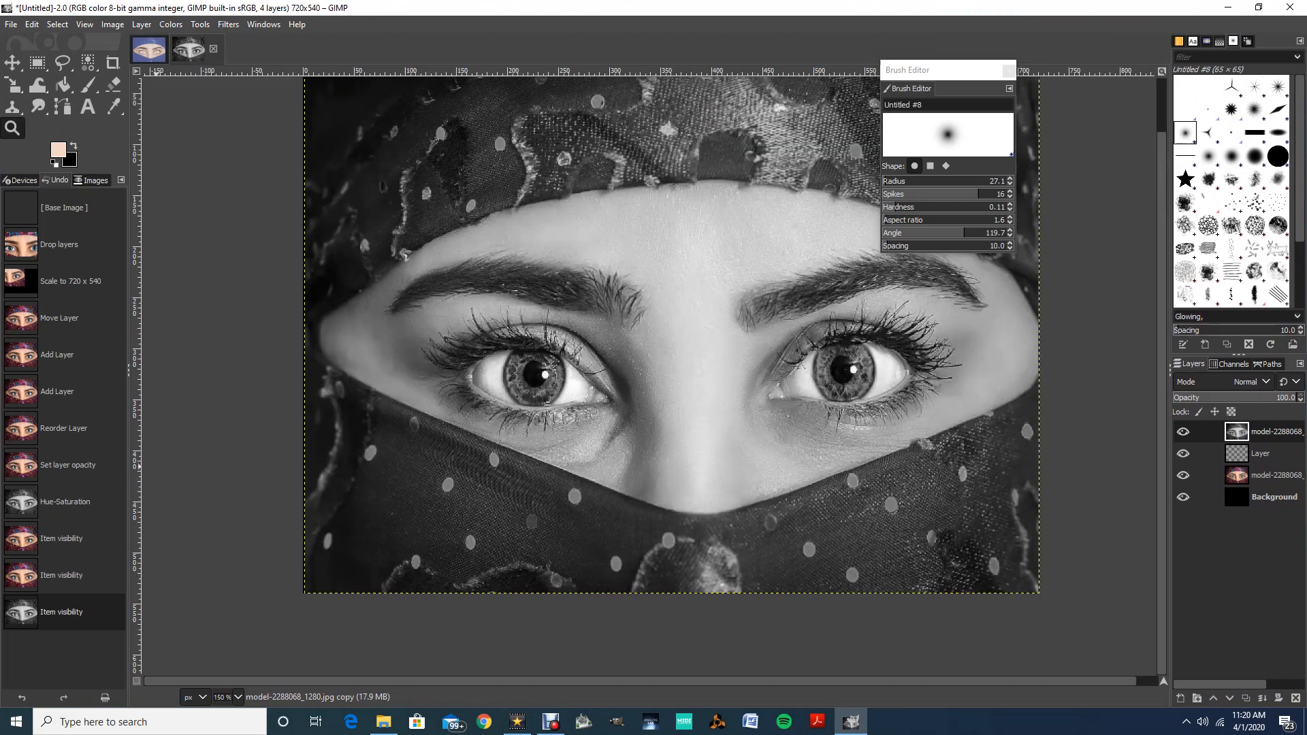
{"action": "key", "text": "p"}
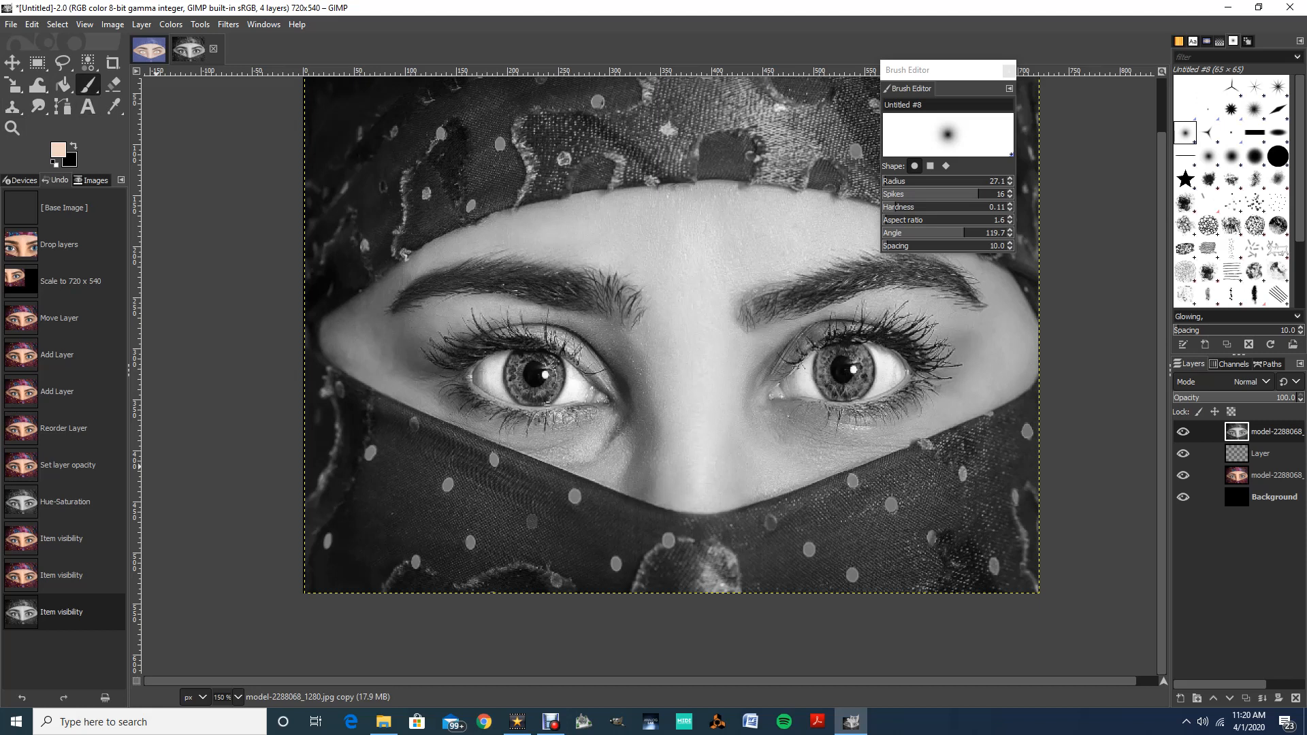
{"action": "left_click", "coordinate": [58, 149]}
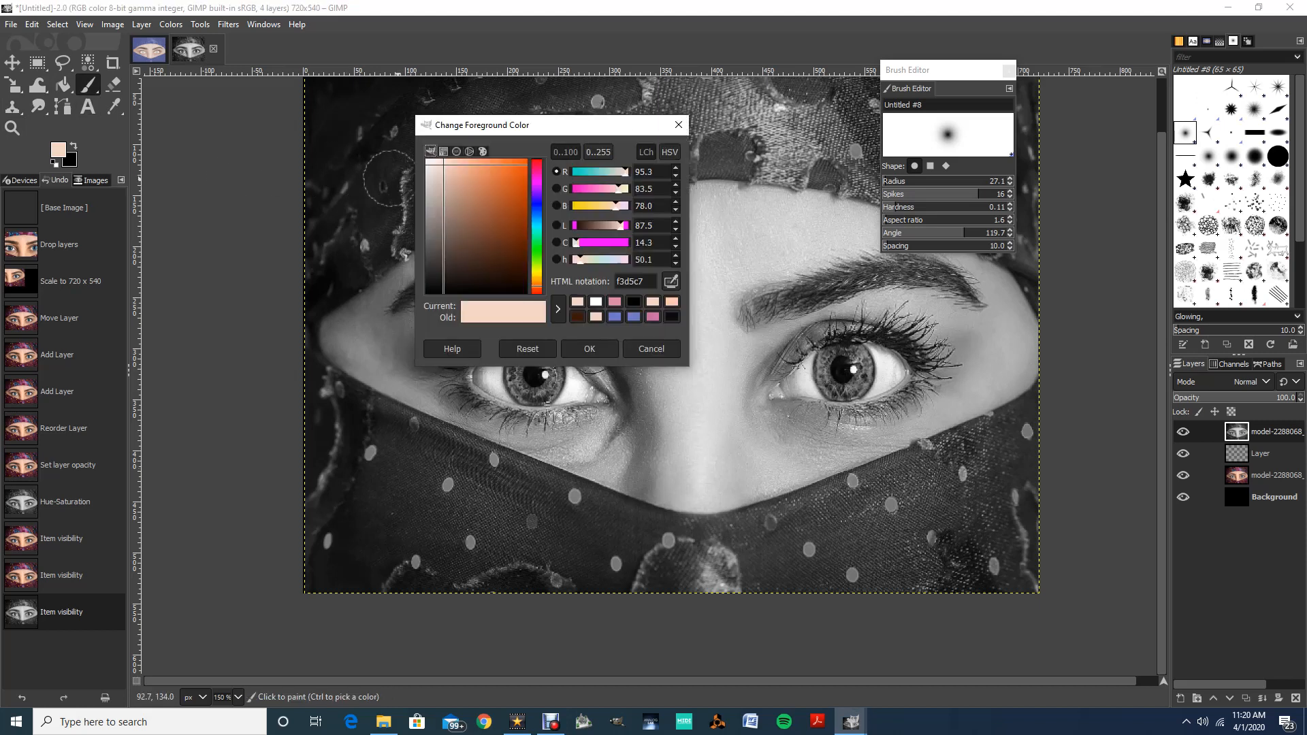
{"action": "left_click", "coordinate": [536, 209]}
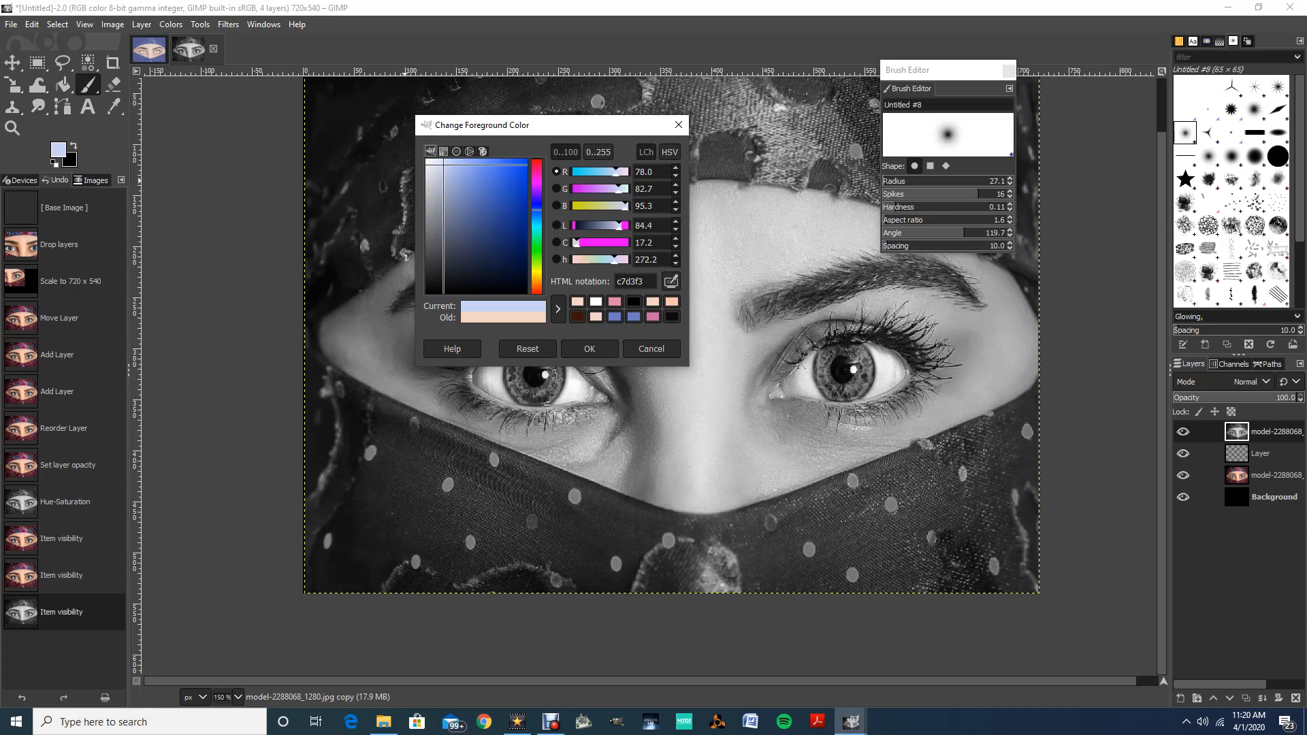
{"action": "left_click", "coordinate": [493, 207]}
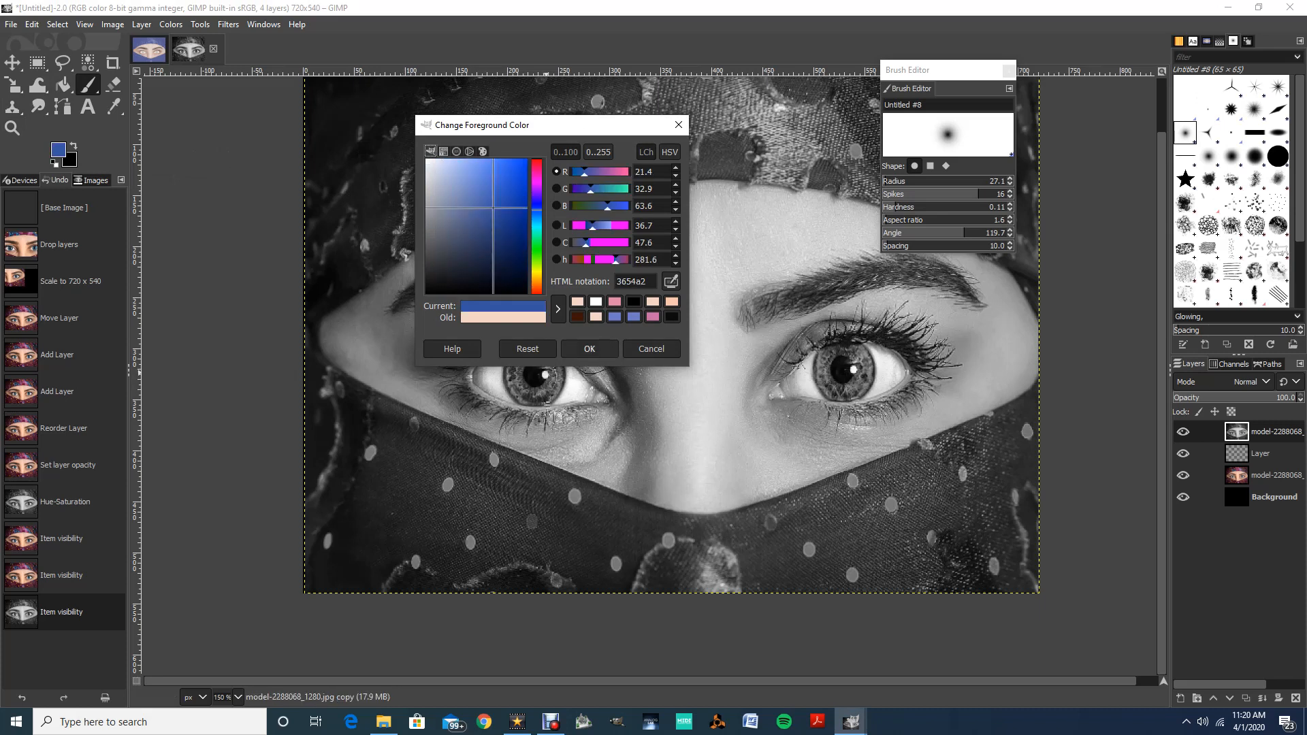
{"action": "left_click", "coordinate": [589, 349]}
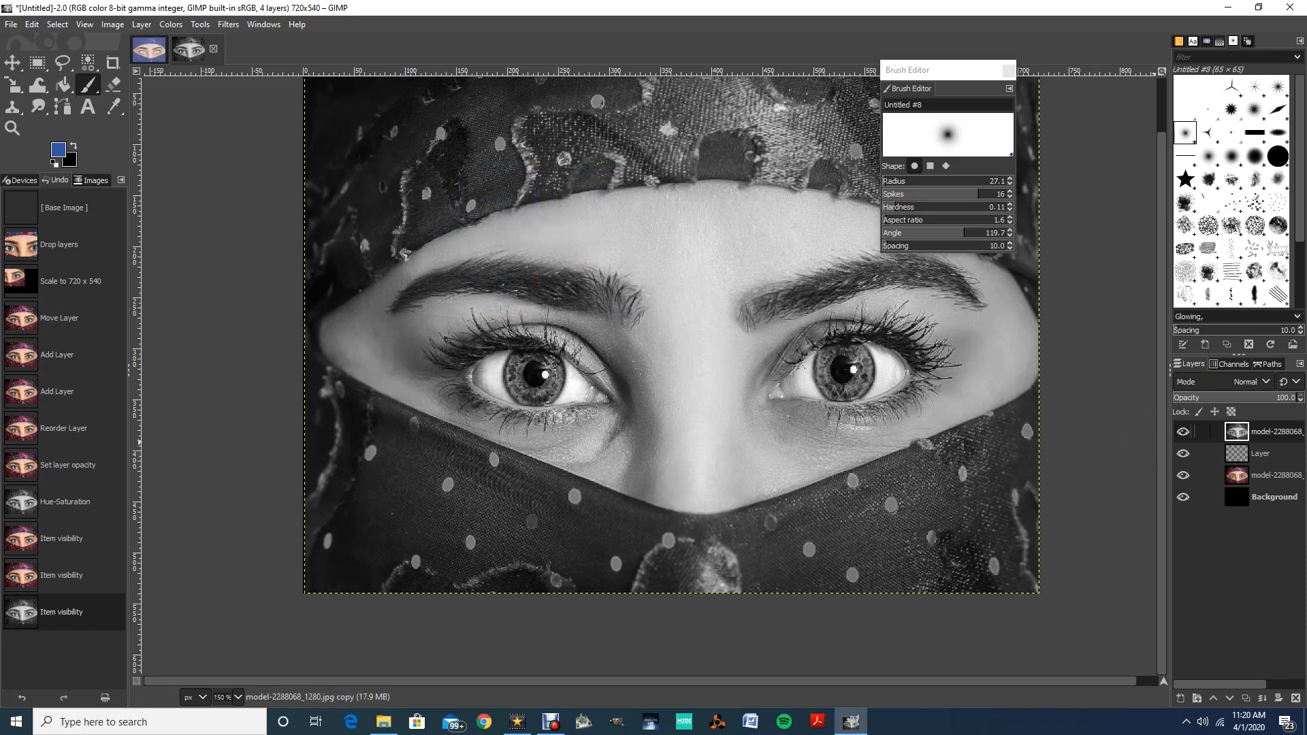
Paint a short blue stroke over the veil below the right eye on the empty middle layer.
{"action": "left_click", "coordinate": [1192, 454]}
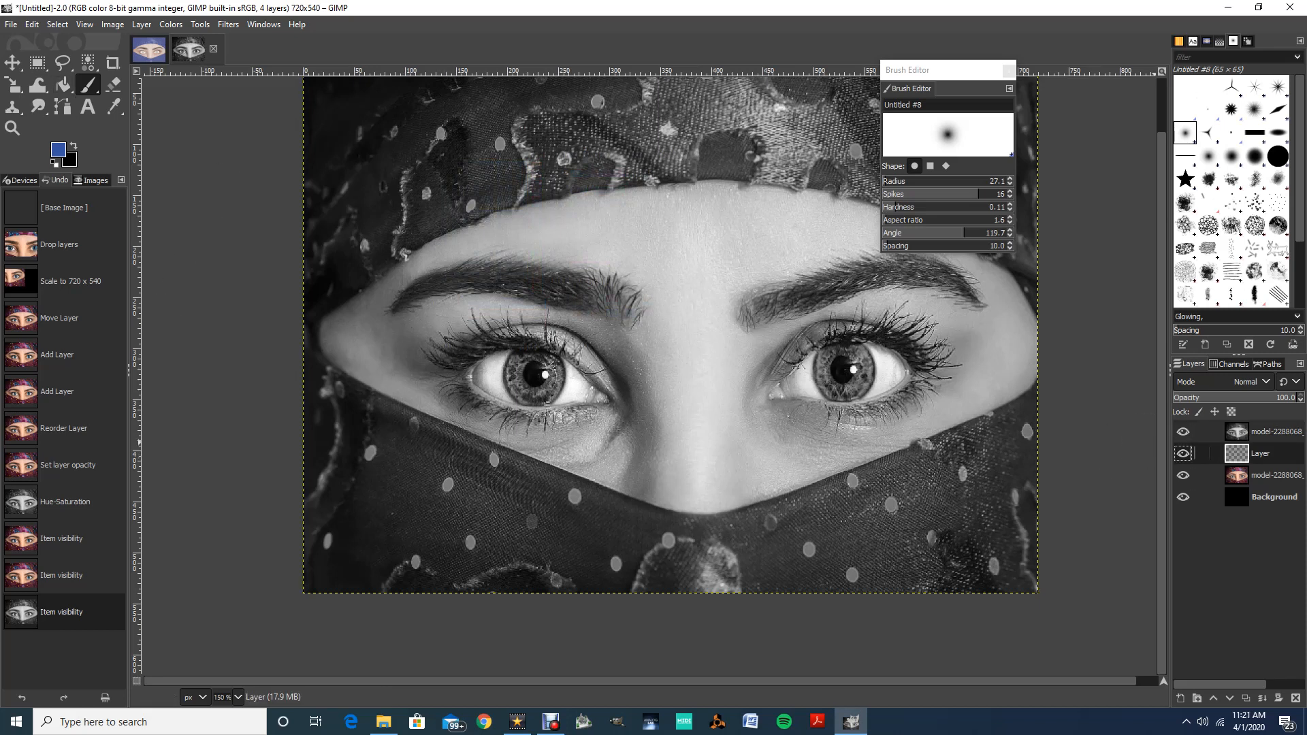
{"action": "left_click_drag", "start_coordinate": [773, 538], "coordinate": [884, 532]}
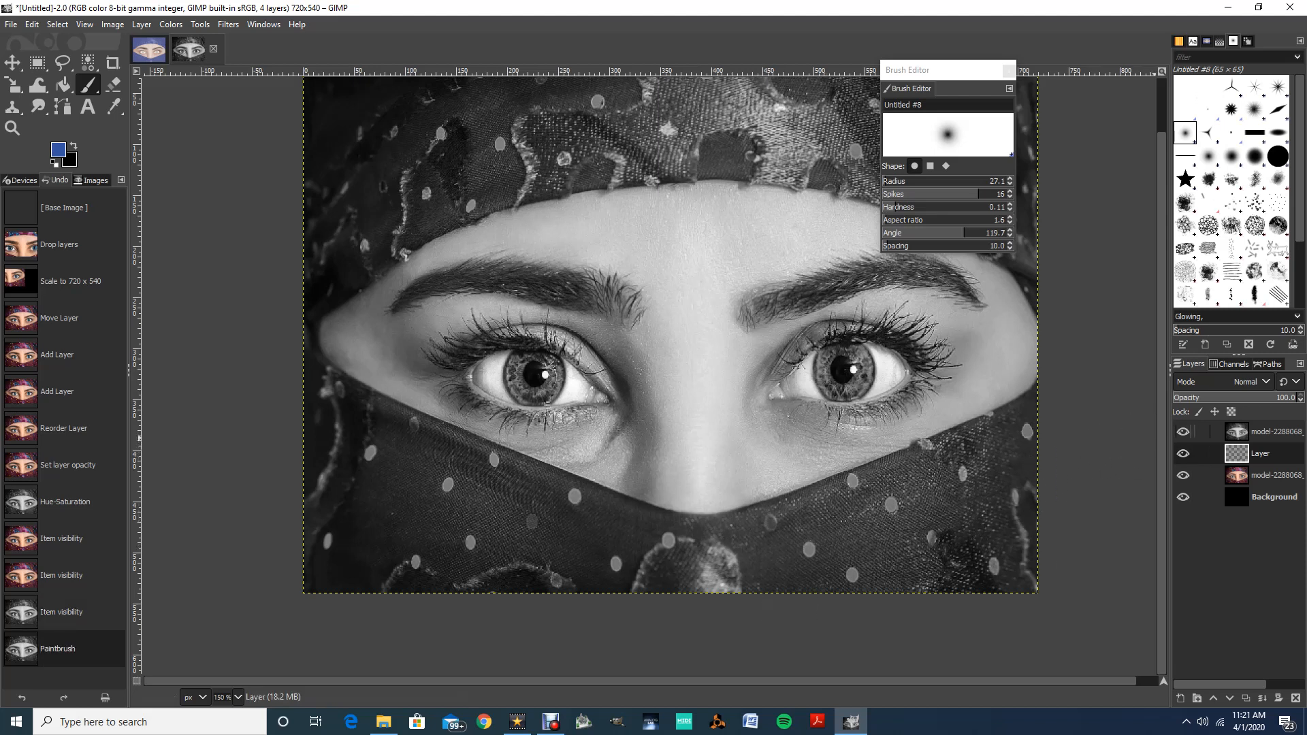
Lower the opacity of the greyscale photo copy to about 43.
{"action": "left_click", "coordinate": [1272, 431]}
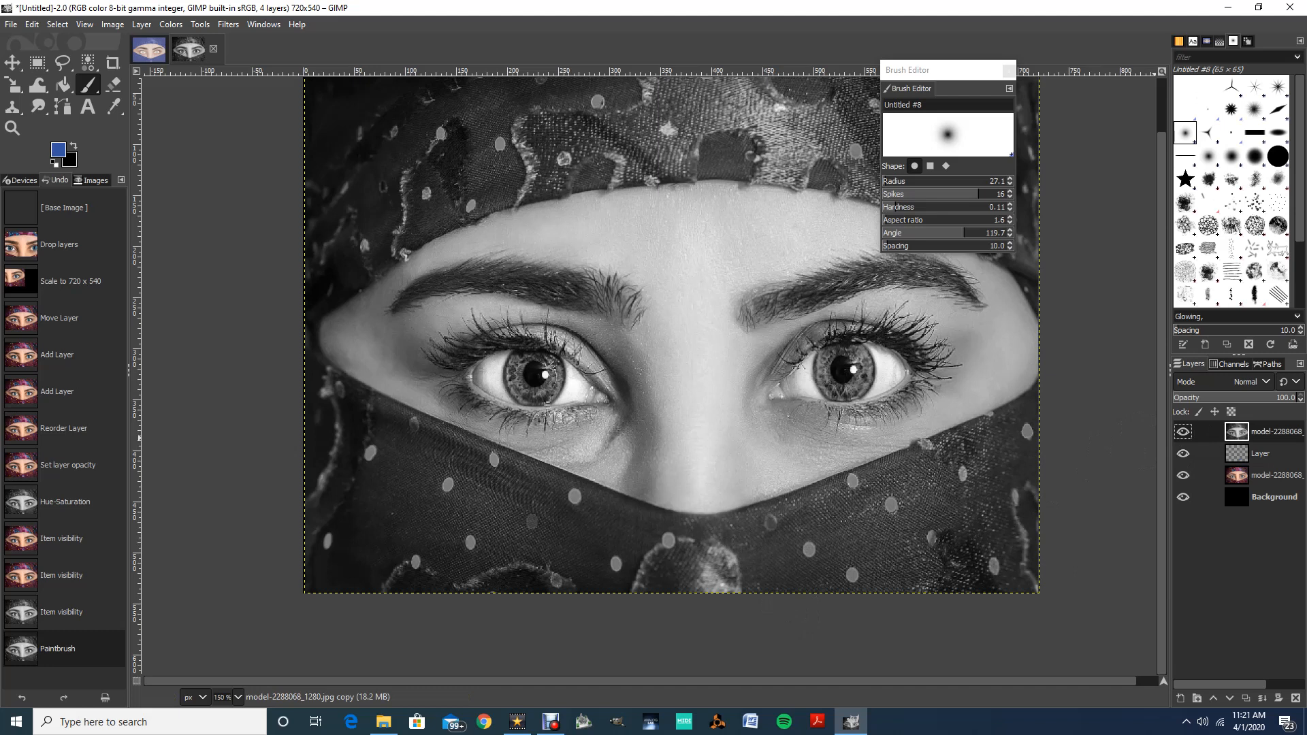
{"action": "left_click", "coordinate": [1274, 398]}
{"action": "left_click_drag", "start_coordinate": [1274, 398], "coordinate": [1227, 397]}
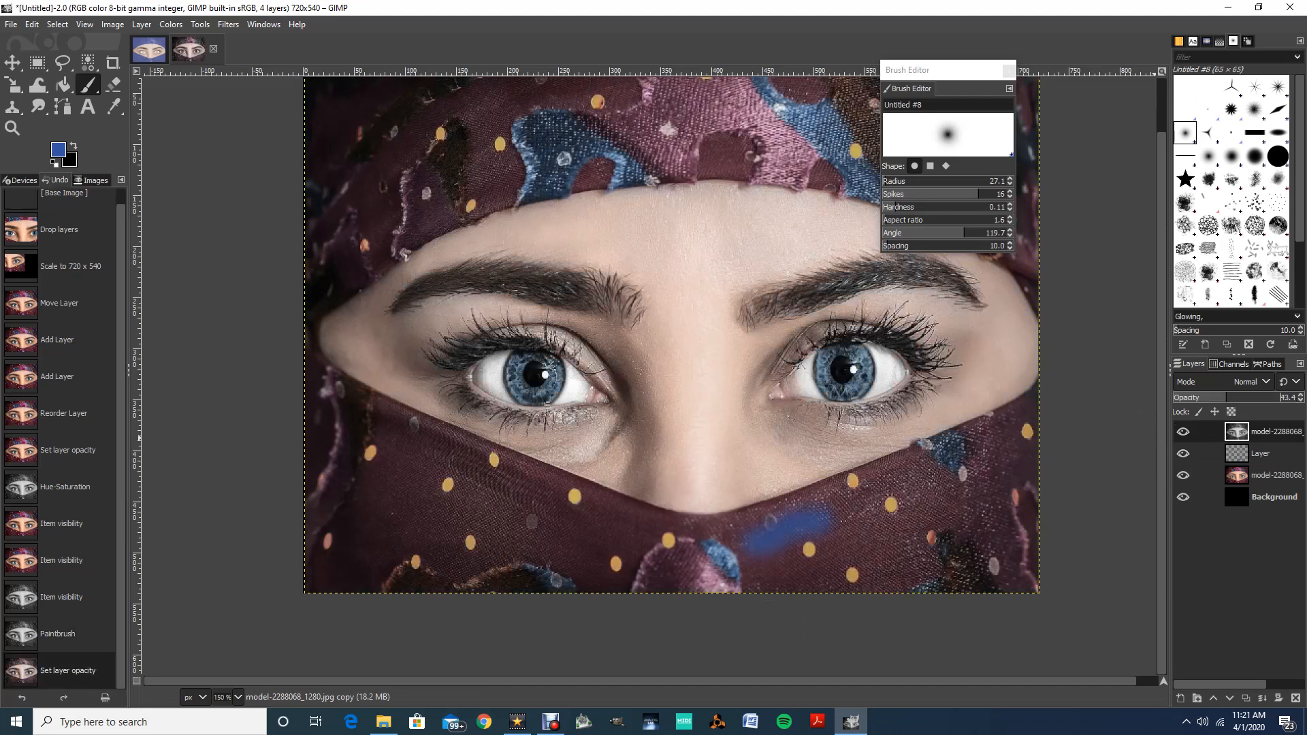
Paint broad blue strokes over the veil below both eyes with the greyscale photo copy as the active layer.
{"action": "mouse_move", "coordinate": [773, 538]}
{"action": "left_mouse_down"}
{"action": "mouse_move", "coordinate": [943, 472]}
{"action": "mouse_move", "coordinate": [832, 538]}
{"action": "mouse_move", "coordinate": [990, 539]}
{"action": "mouse_move", "coordinate": [674, 575]}
{"action": "mouse_move", "coordinate": [944, 571]}
{"action": "left_mouse_up"}
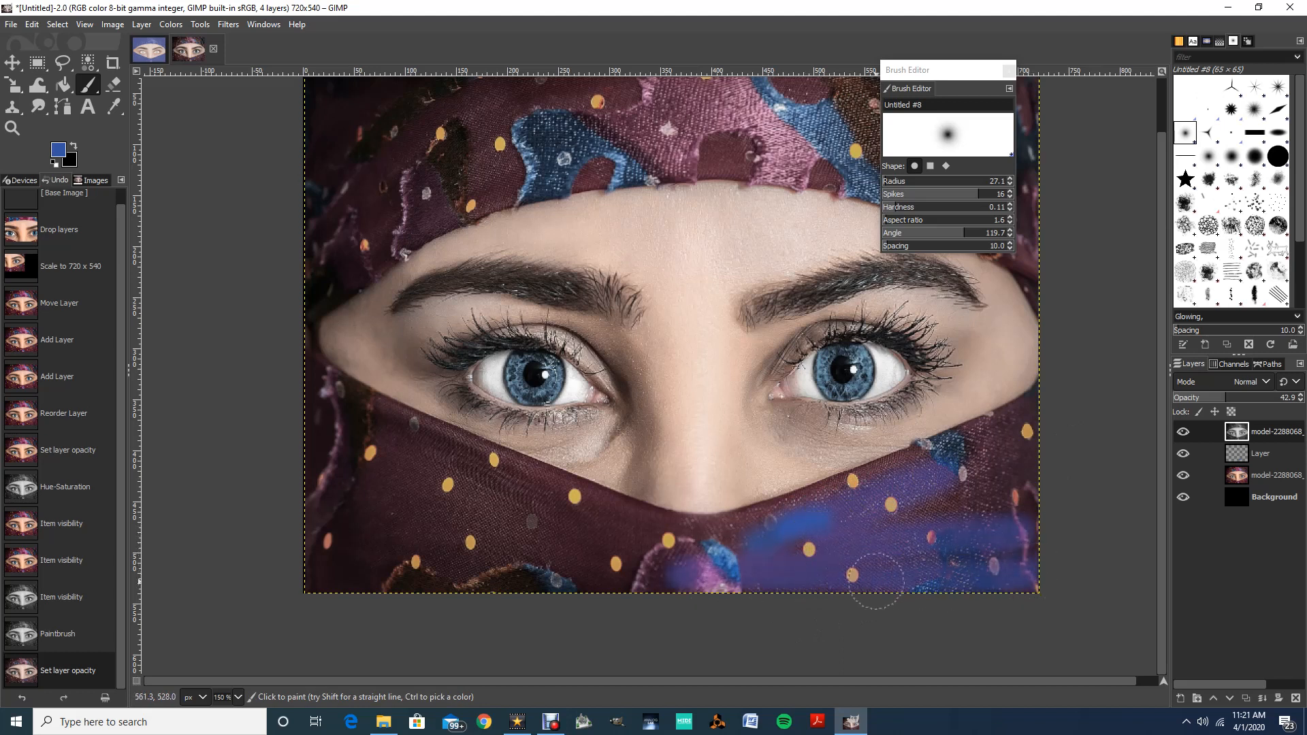
{"action": "left_click_drag", "start_coordinate": [946, 507], "coordinate": [997, 443]}
{"action": "mouse_move", "coordinate": [896, 500]}
{"action": "left_mouse_down"}
{"action": "mouse_move", "coordinate": [1014, 415]}
{"action": "mouse_move", "coordinate": [948, 475]}
{"action": "left_mouse_up"}
{"action": "mouse_move", "coordinate": [790, 538]}
{"action": "left_mouse_down"}
{"action": "mouse_move", "coordinate": [684, 548]}
{"action": "mouse_move", "coordinate": [820, 567]}
{"action": "left_mouse_up"}
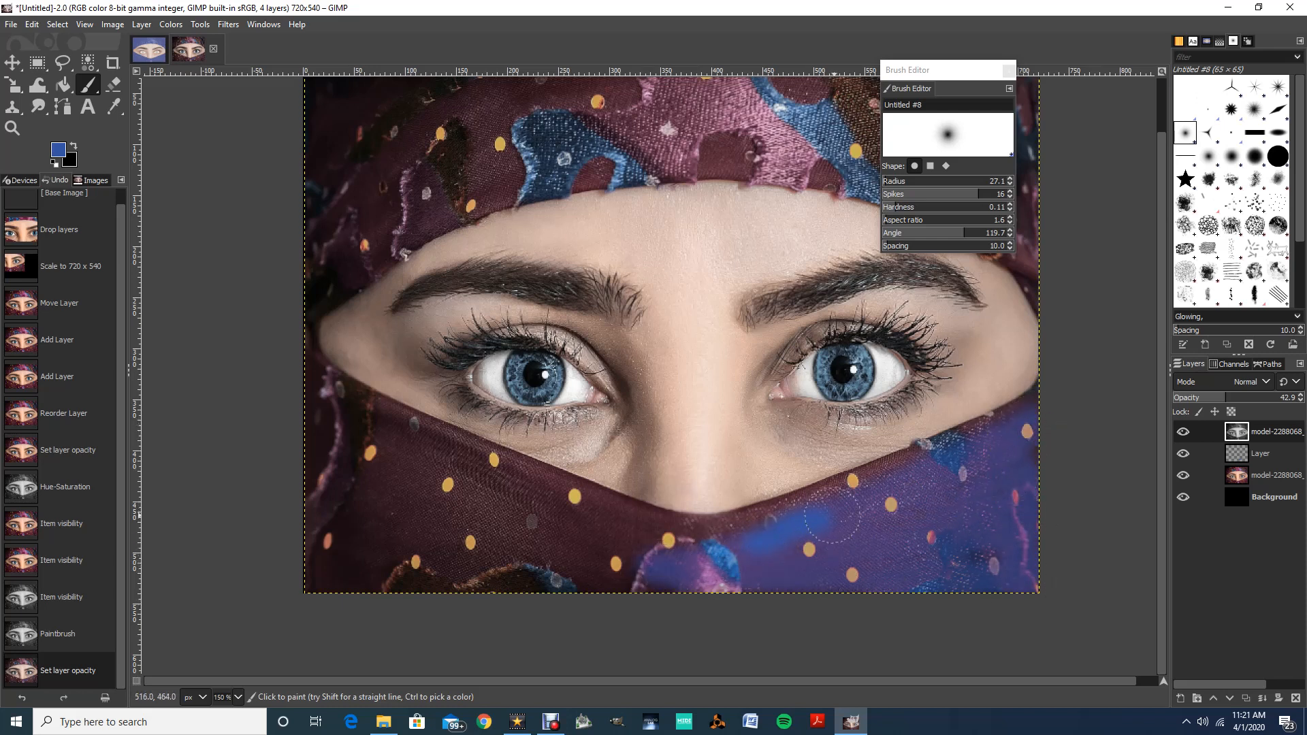
{"action": "mouse_move", "coordinate": [500, 507]}
{"action": "left_mouse_down"}
{"action": "mouse_move", "coordinate": [358, 470]}
{"action": "mouse_move", "coordinate": [388, 479]}
{"action": "left_mouse_up"}
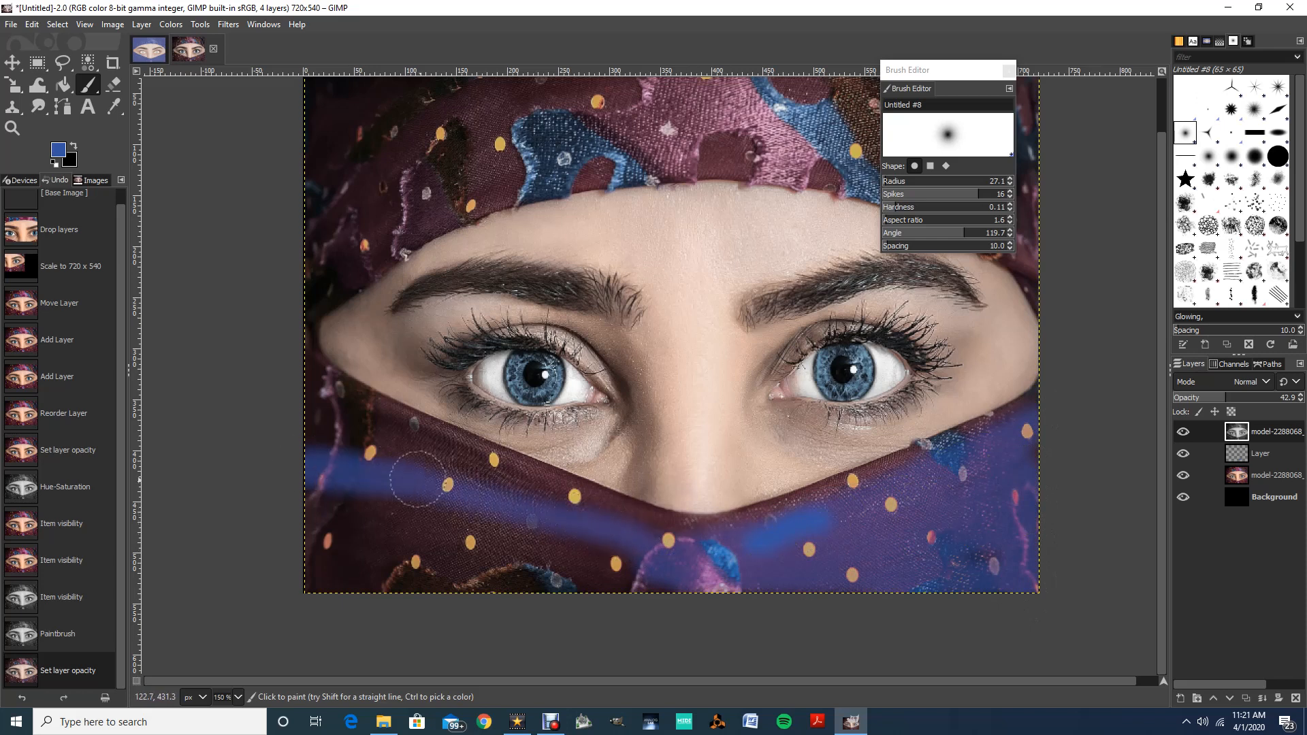
{"action": "left_click_drag", "start_coordinate": [565, 541], "coordinate": [316, 538]}
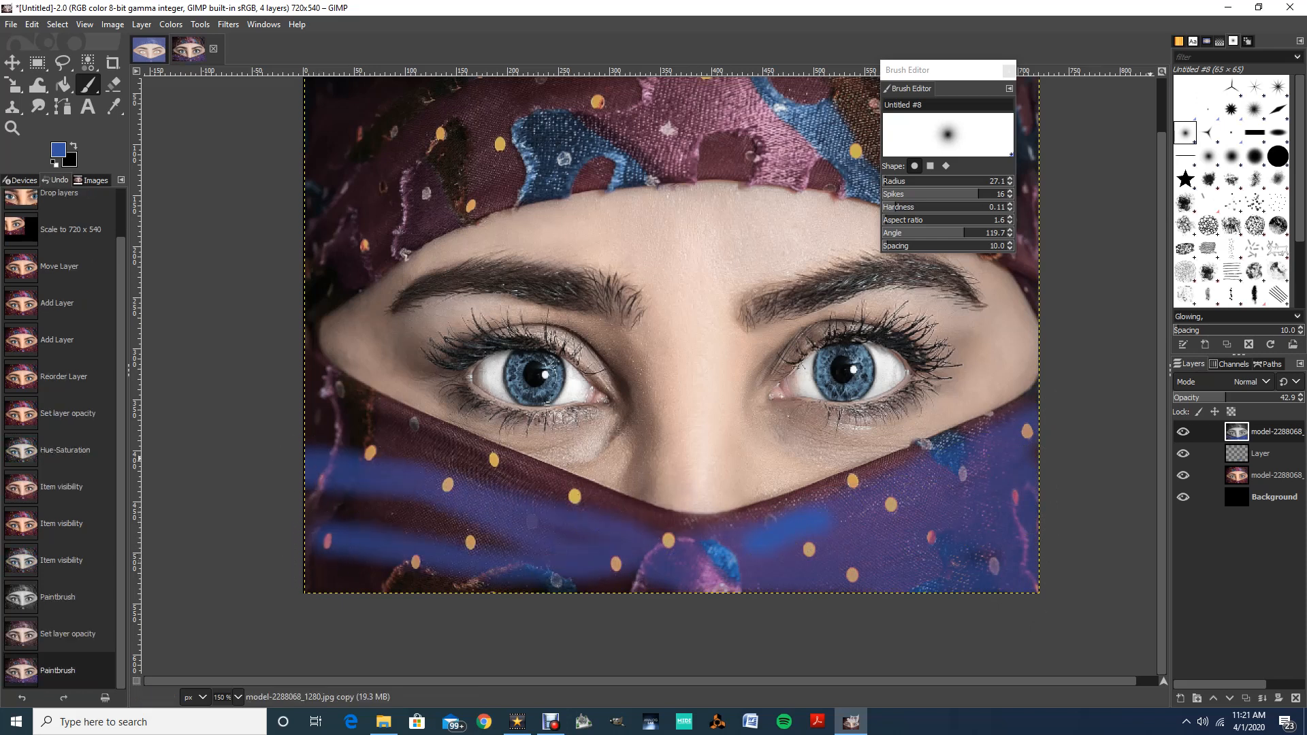
Toggle the greyscale copy's visibility off and on, and move the black Background layer directly above the colour photo.
{"action": "left_click", "coordinate": [1183, 431]}
{"action": "left_click", "coordinate": [1183, 432]}
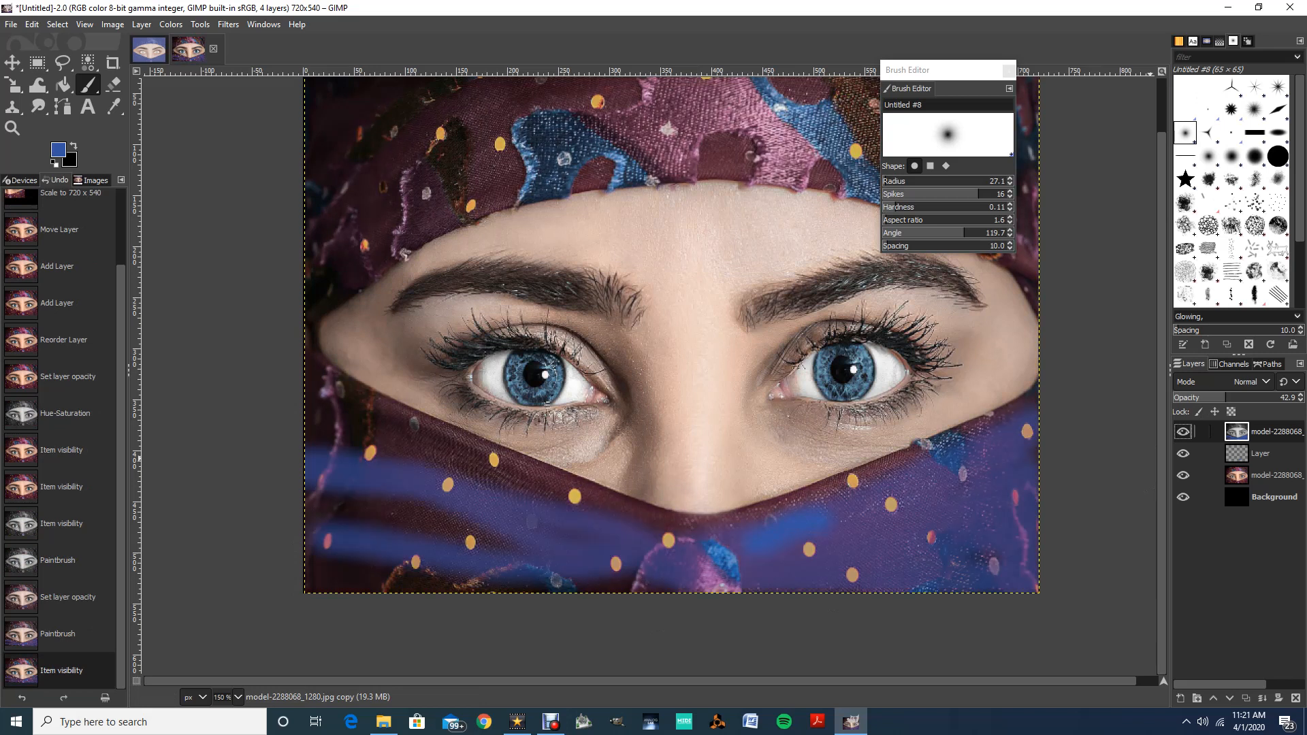
{"action": "left_click", "coordinate": [1260, 453]}
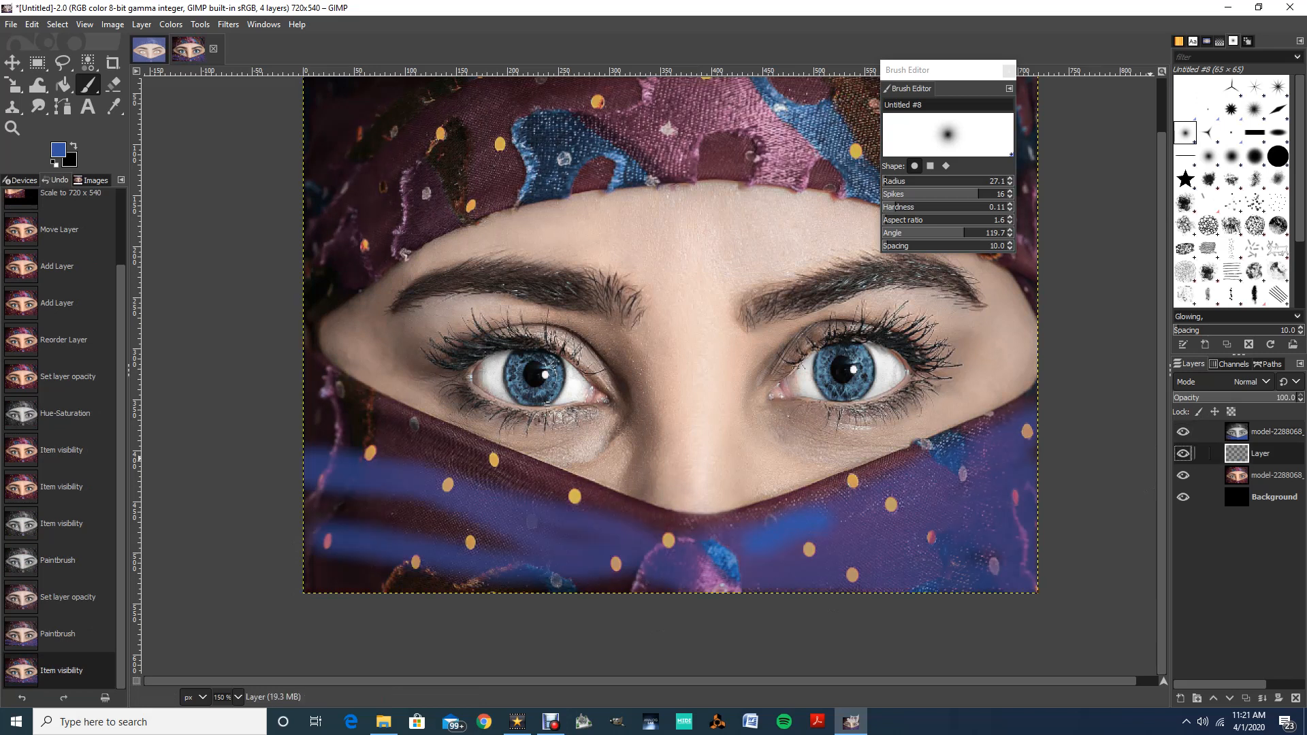
{"action": "left_click", "coordinate": [1260, 431]}
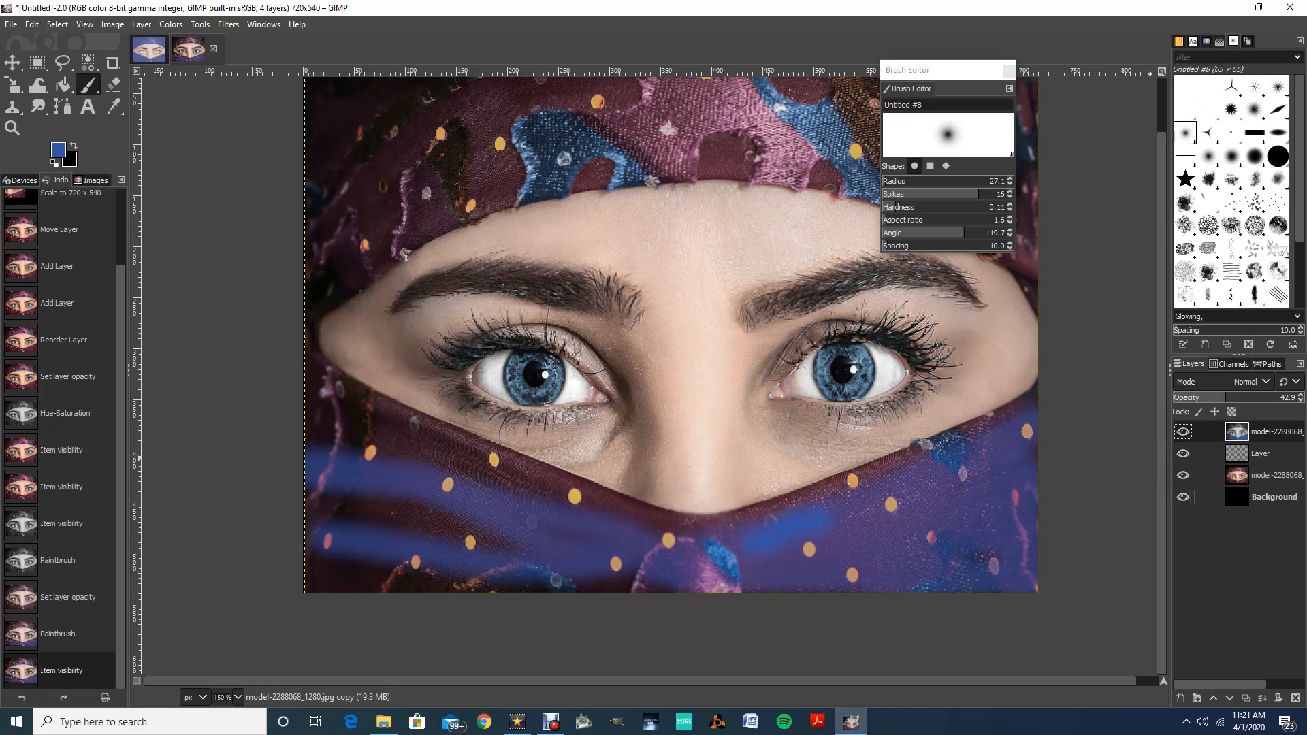
{"action": "left_click", "coordinate": [1260, 496]}
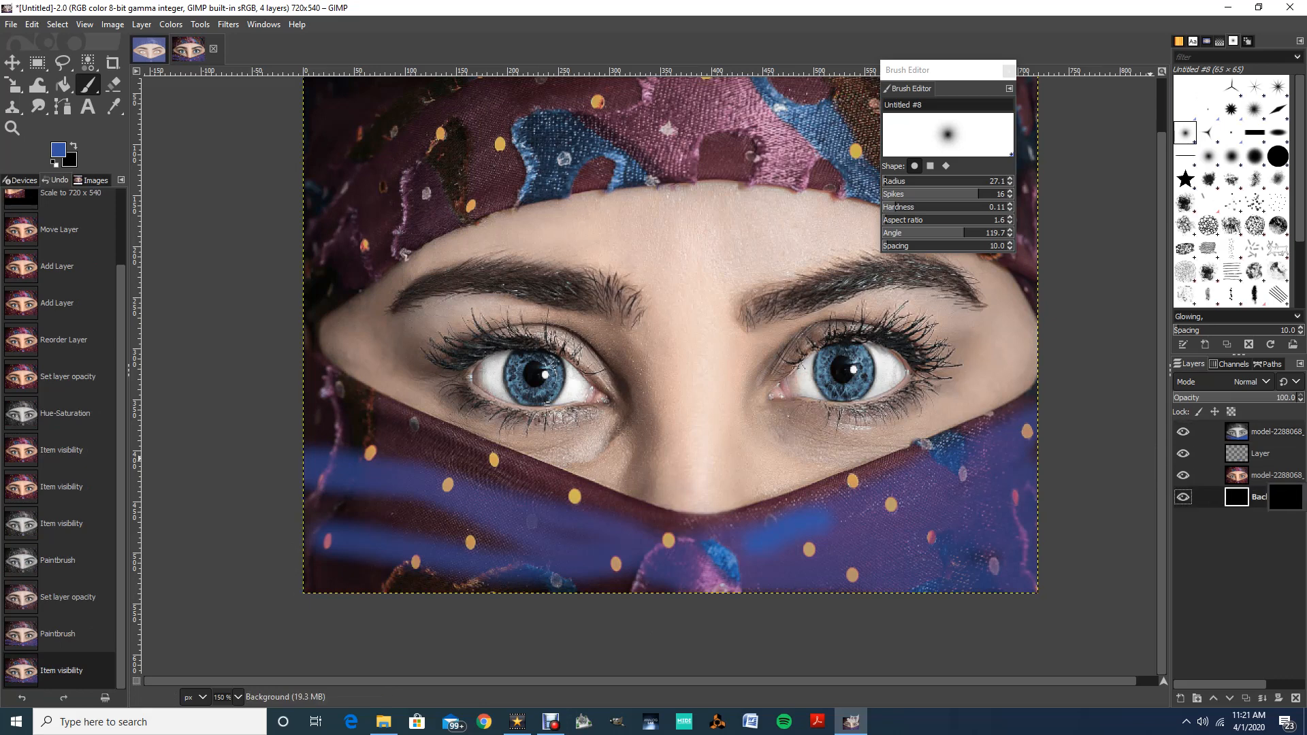
{"action": "left_click_drag", "start_coordinate": [1266, 484], "coordinate": [1260, 477]}
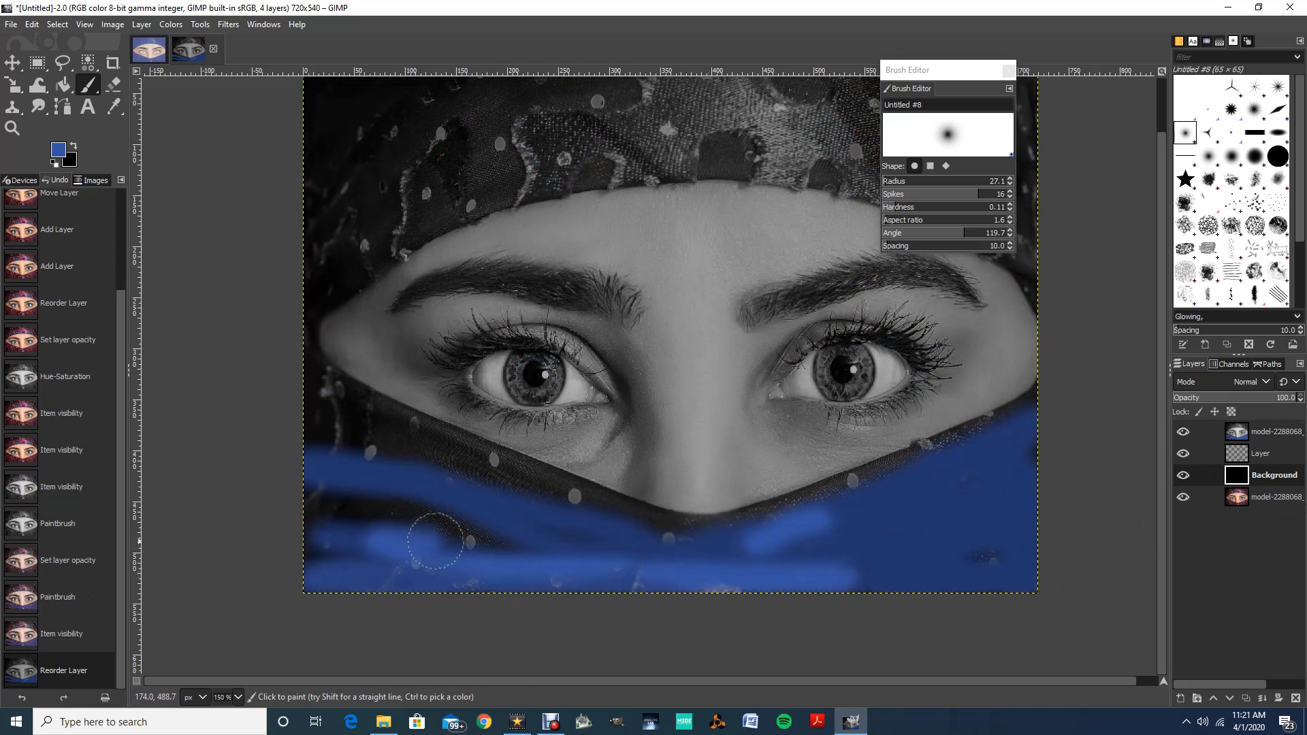
Paint blue strokes on the Background layer over the lower veil.
{"action": "mouse_move", "coordinate": [433, 528]}
{"action": "left_mouse_down"}
{"action": "mouse_move", "coordinate": [307, 527]}
{"action": "mouse_move", "coordinate": [351, 558]}
{"action": "left_mouse_up"}
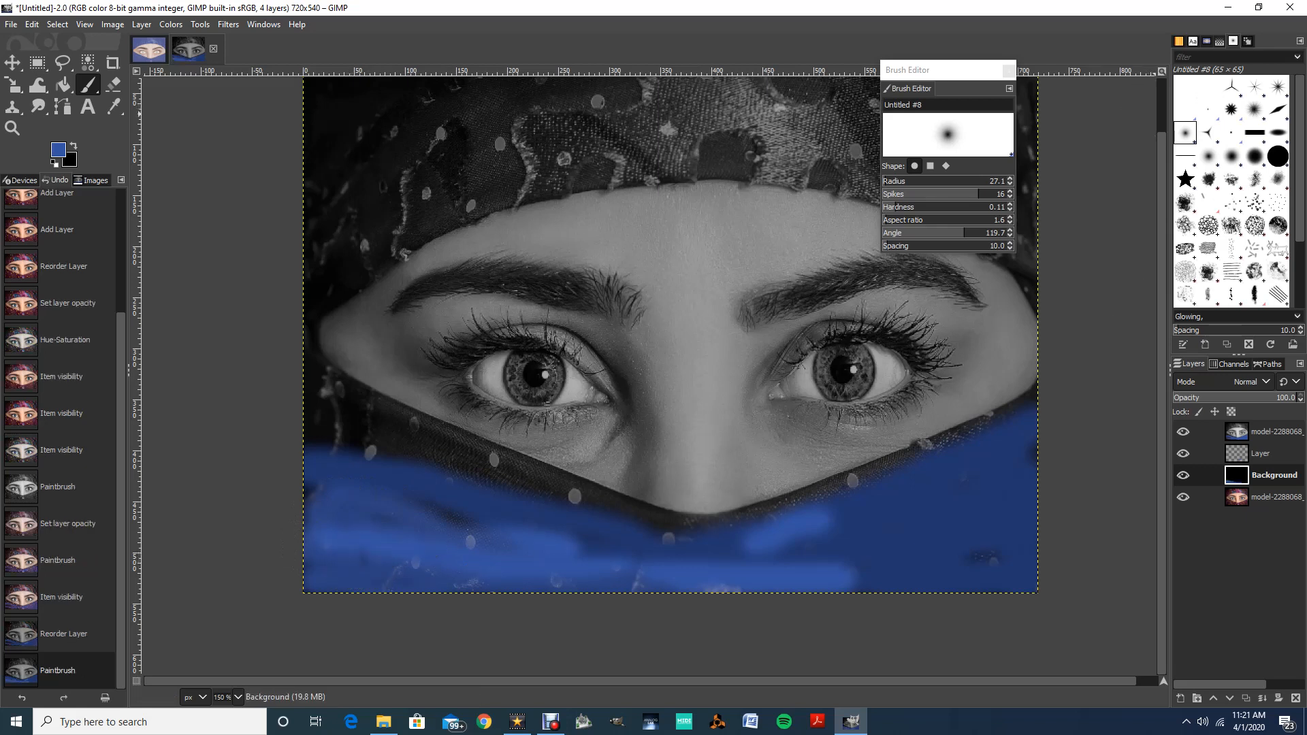
Move the Brush Editor clear of the face and set the Untitled #8 brush's hardness to 0.41.
{"action": "double_click", "coordinate": [1185, 133]}
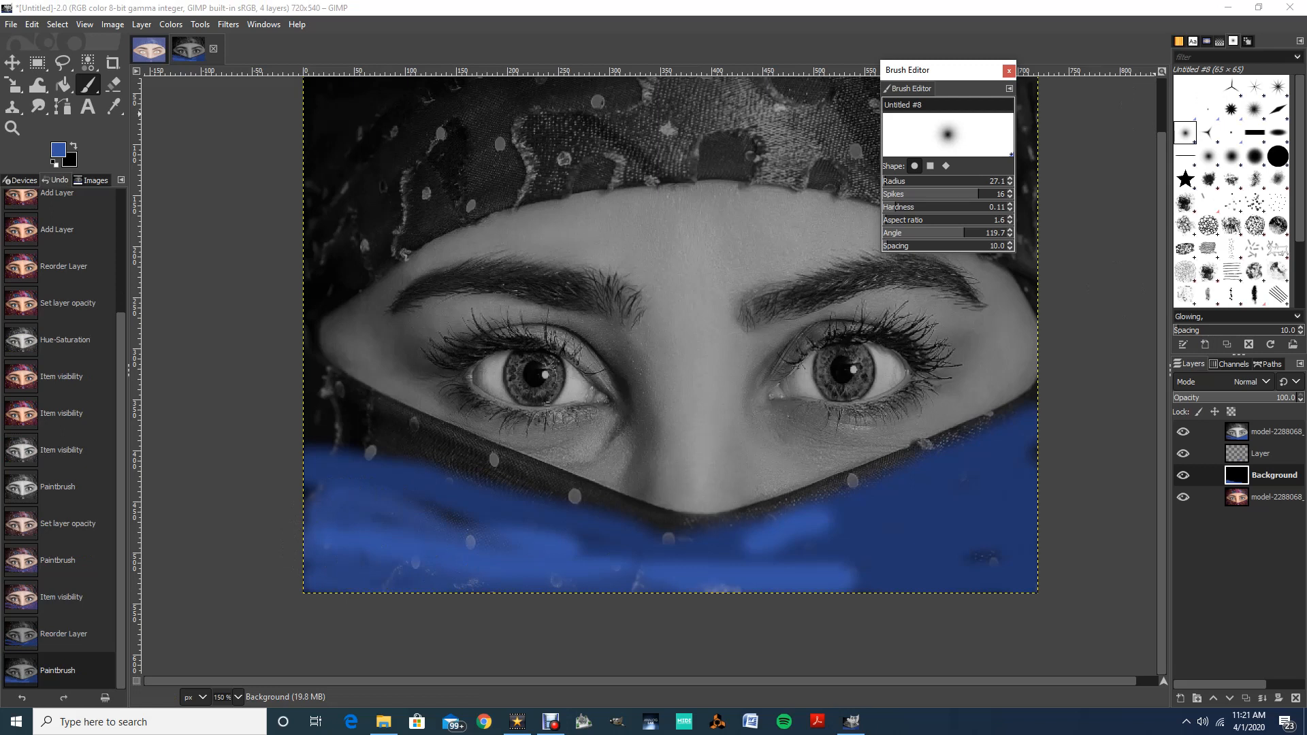
{"action": "left_click_drag", "start_coordinate": [940, 69], "coordinate": [1084, 78]}
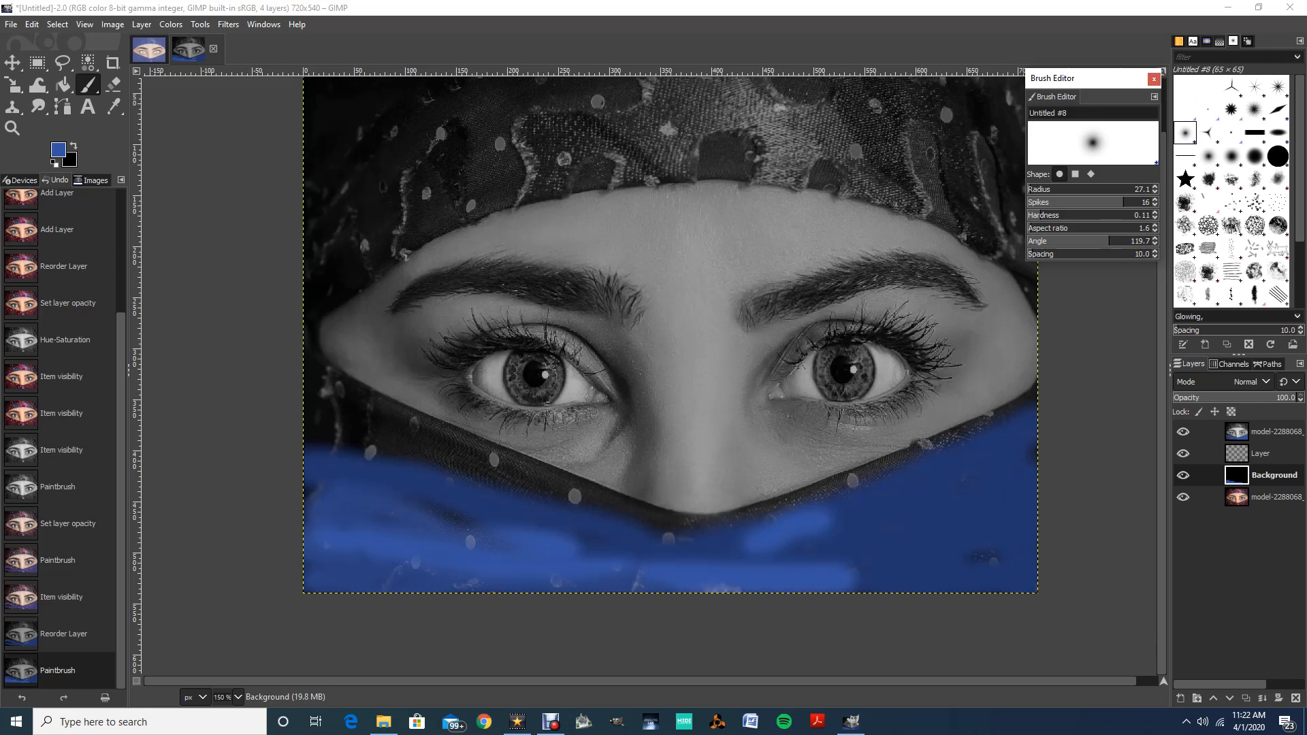
{"action": "left_click", "coordinate": [1299, 41]}
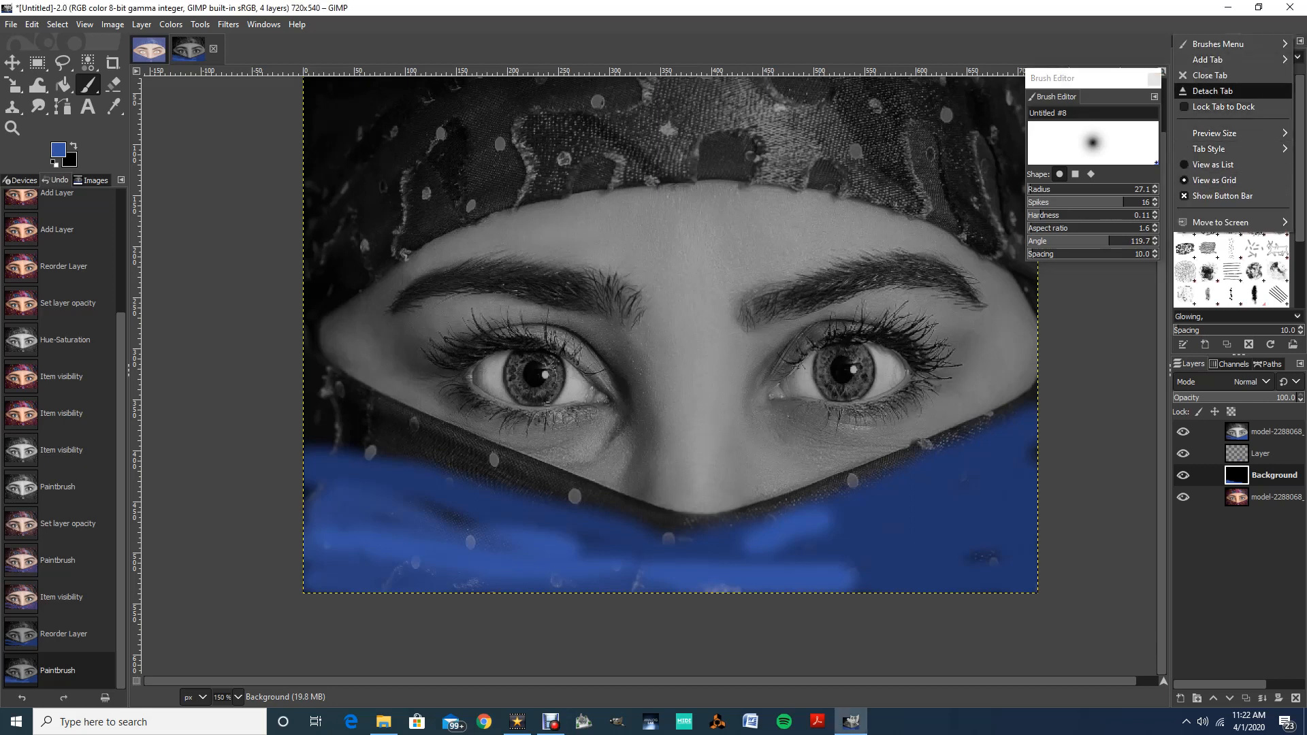
{"action": "key", "text": "Escape"}
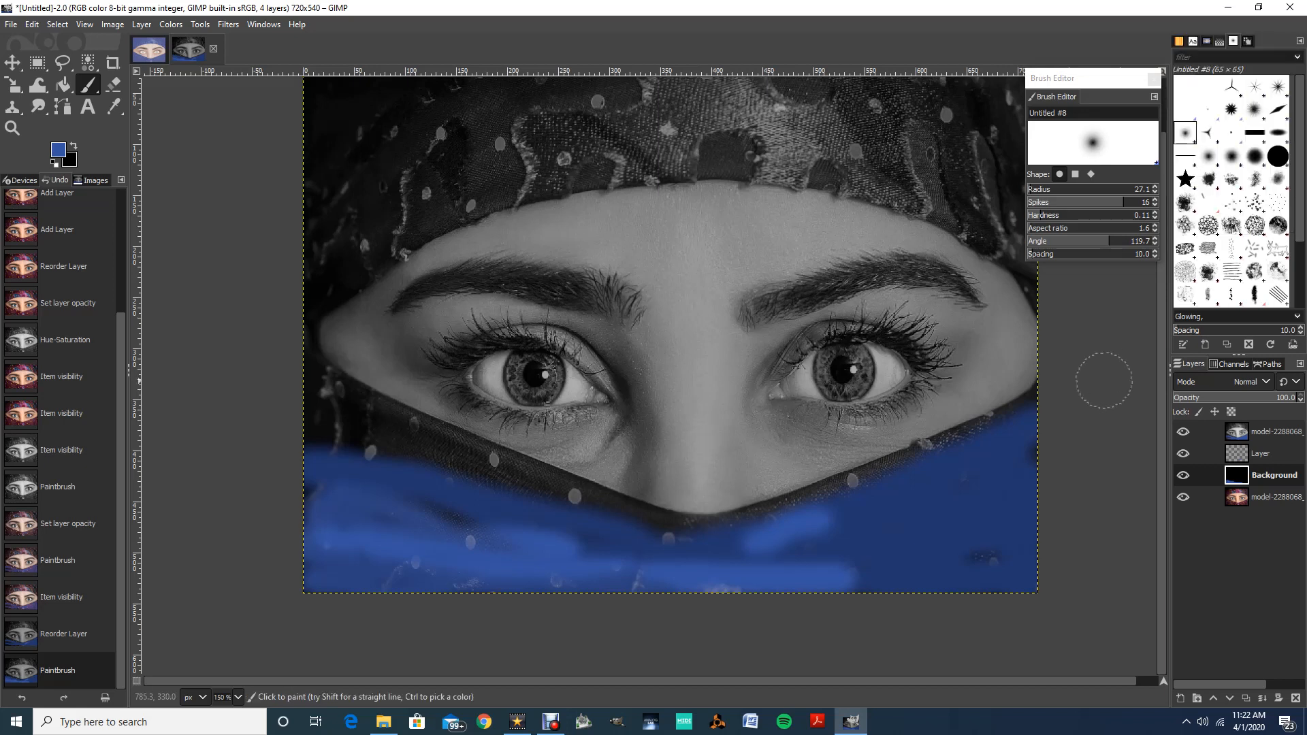
{"action": "mouse_move", "coordinate": [1062, 77]}
{"action": "left_mouse_down"}
{"action": "mouse_move", "coordinate": [1008, 82]}
{"action": "mouse_move", "coordinate": [1046, 122]}
{"action": "left_mouse_up"}
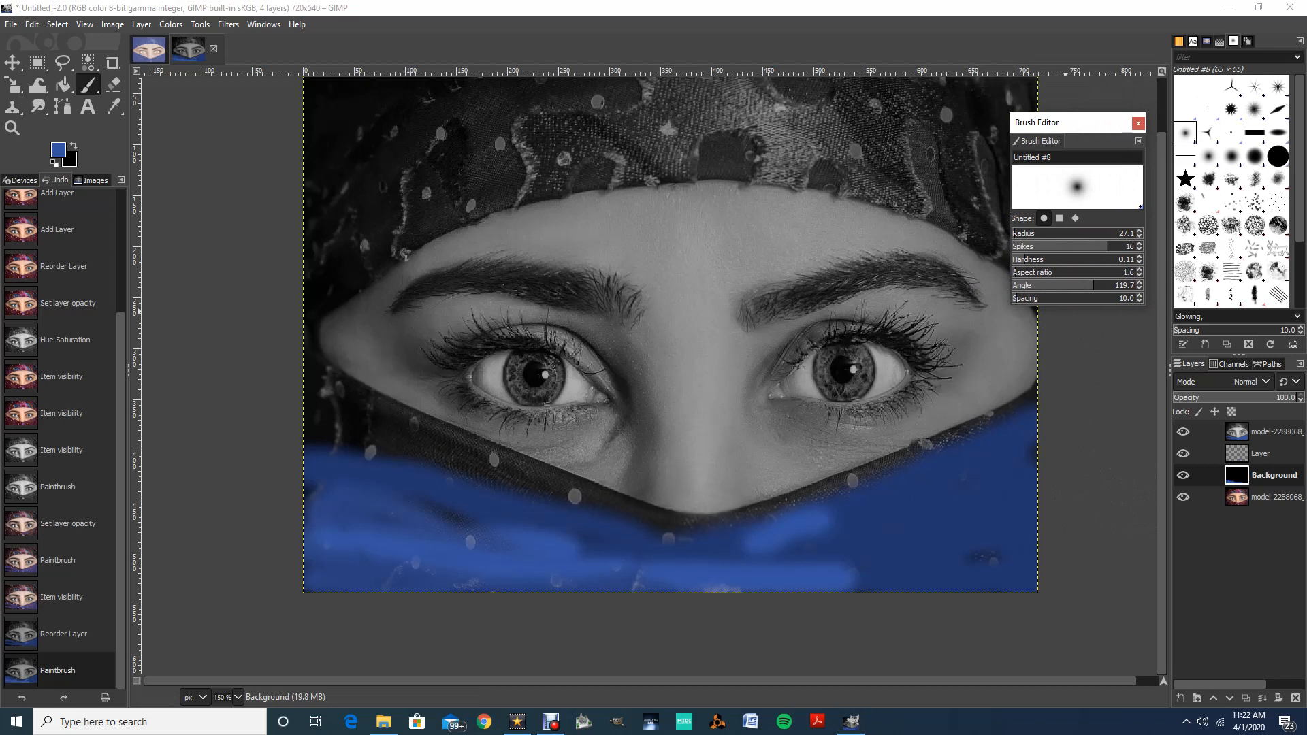
{"action": "left_click", "coordinate": [1063, 257]}
Cover the rest of the veil with blue strokes on the Background layer using the harder brush.
{"action": "left_click_drag", "start_coordinate": [878, 545], "coordinate": [1024, 551]}
{"action": "mouse_move", "coordinate": [775, 566]}
{"action": "left_mouse_down"}
{"action": "mouse_move", "coordinate": [920, 582]}
{"action": "mouse_move", "coordinate": [1029, 571]}
{"action": "mouse_move", "coordinate": [857, 548]}
{"action": "mouse_move", "coordinate": [613, 557]}
{"action": "mouse_move", "coordinate": [707, 560]}
{"action": "mouse_move", "coordinate": [981, 454]}
{"action": "mouse_move", "coordinate": [1031, 450]}
{"action": "mouse_move", "coordinate": [941, 509]}
{"action": "mouse_move", "coordinate": [829, 536]}
{"action": "mouse_move", "coordinate": [1032, 464]}
{"action": "mouse_move", "coordinate": [984, 554]}
{"action": "left_mouse_up"}
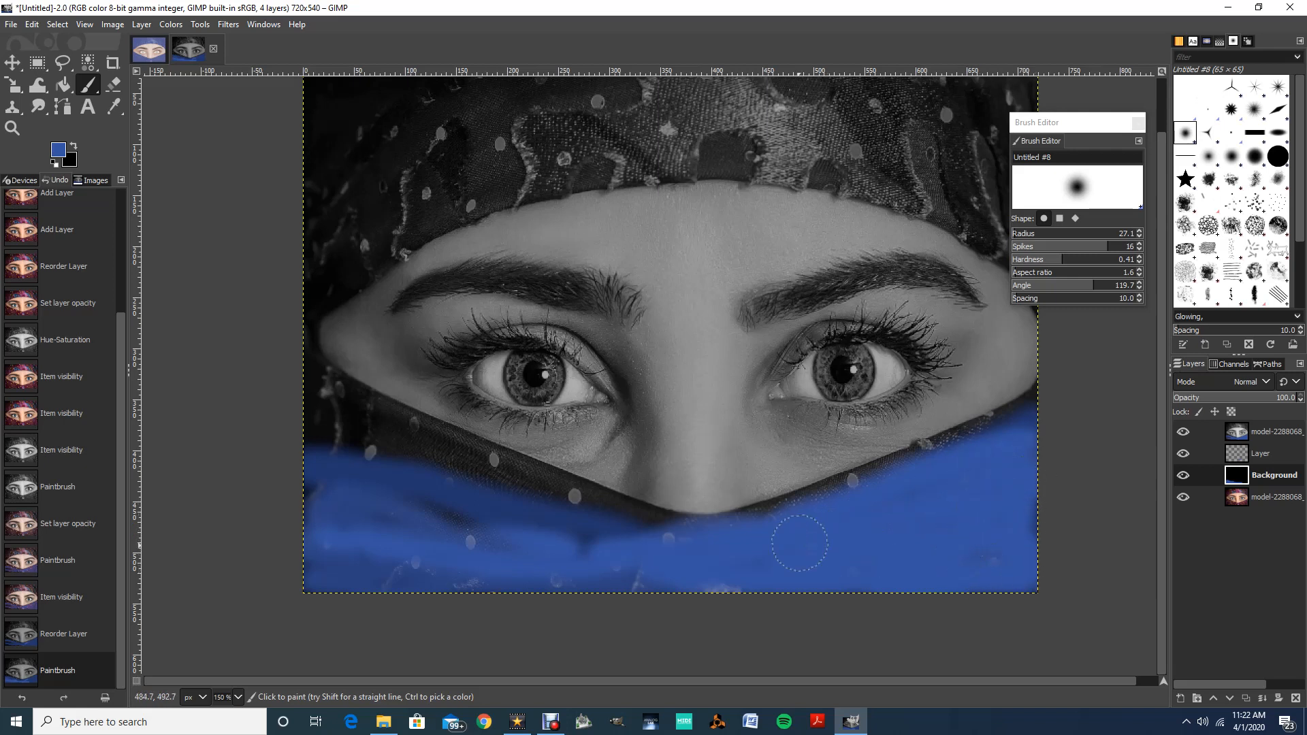
{"action": "mouse_move", "coordinate": [833, 519]}
{"action": "left_mouse_down"}
{"action": "mouse_move", "coordinate": [1007, 425]}
{"action": "mouse_move", "coordinate": [818, 591]}
{"action": "left_mouse_up"}
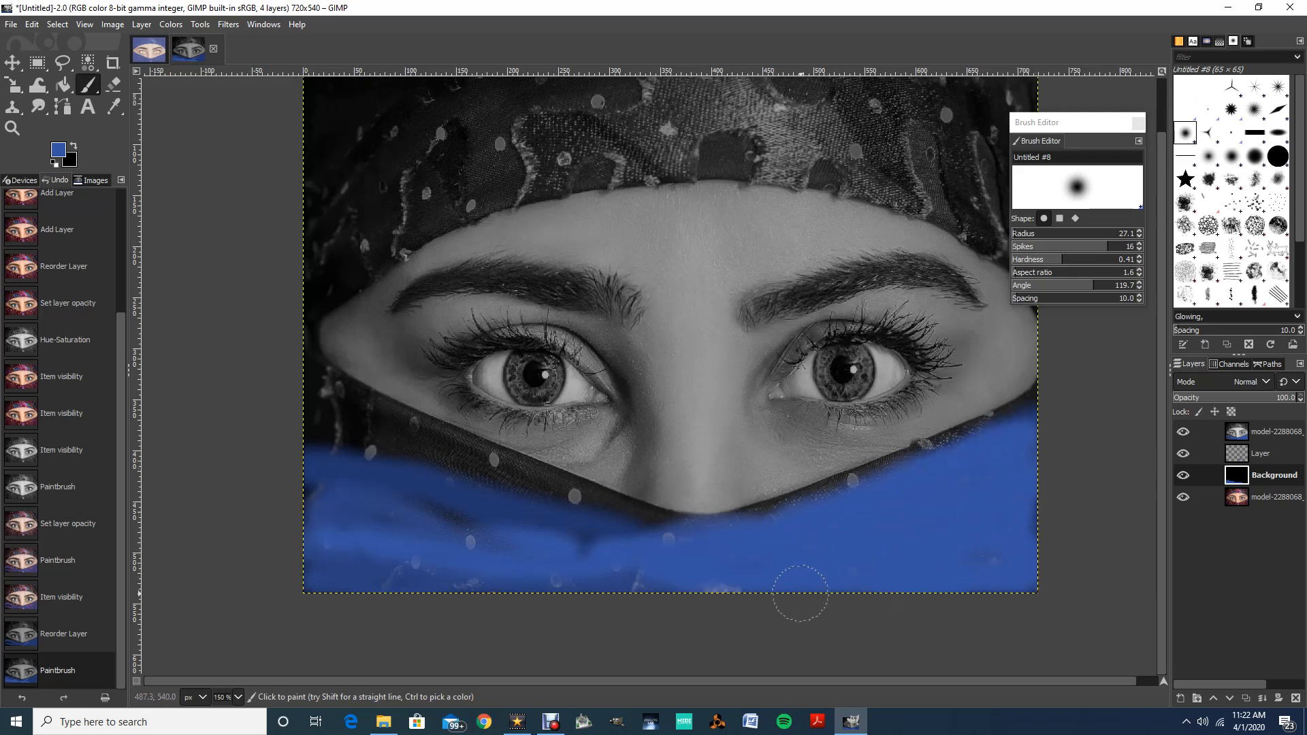
{"action": "mouse_move", "coordinate": [320, 562]}
{"action": "left_mouse_down"}
{"action": "mouse_move", "coordinate": [321, 419]}
{"action": "mouse_move", "coordinate": [381, 433]}
{"action": "mouse_move", "coordinate": [532, 508]}
{"action": "mouse_move", "coordinate": [633, 524]}
{"action": "mouse_move", "coordinate": [330, 503]}
{"action": "left_mouse_up"}
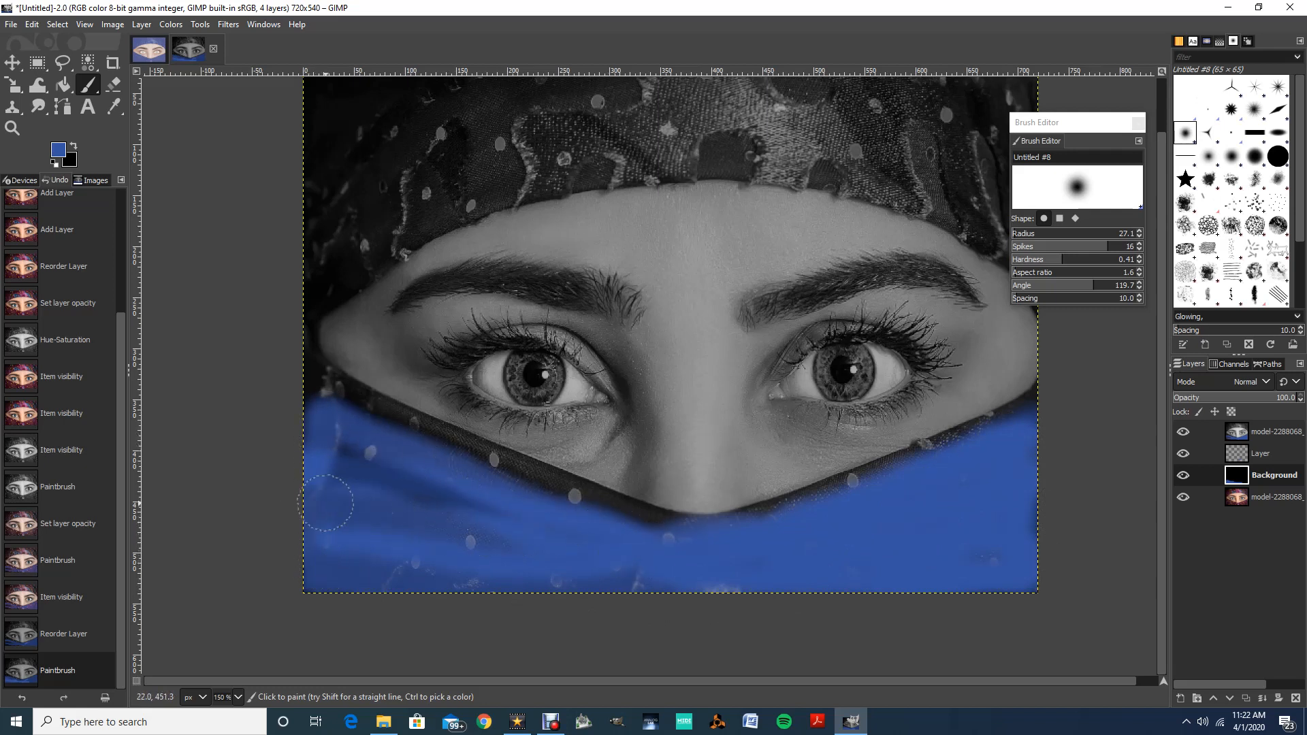
{"action": "mouse_move", "coordinate": [584, 567]}
{"action": "left_mouse_down"}
{"action": "mouse_move", "coordinate": [388, 508]}
{"action": "mouse_move", "coordinate": [353, 473]}
{"action": "mouse_move", "coordinate": [506, 539]}
{"action": "mouse_move", "coordinate": [419, 482]}
{"action": "mouse_move", "coordinate": [356, 462]}
{"action": "mouse_move", "coordinate": [306, 519]}
{"action": "left_mouse_up"}
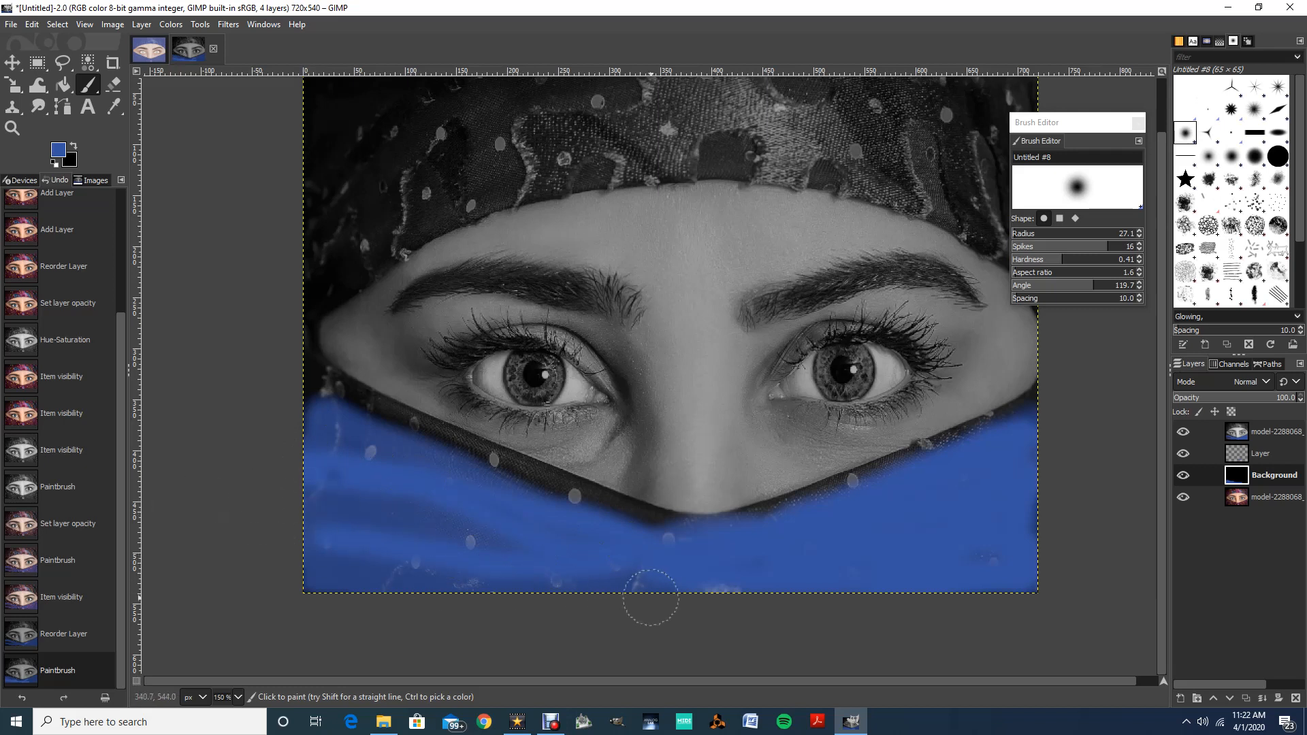
{"action": "left_click", "coordinate": [428, 560]}
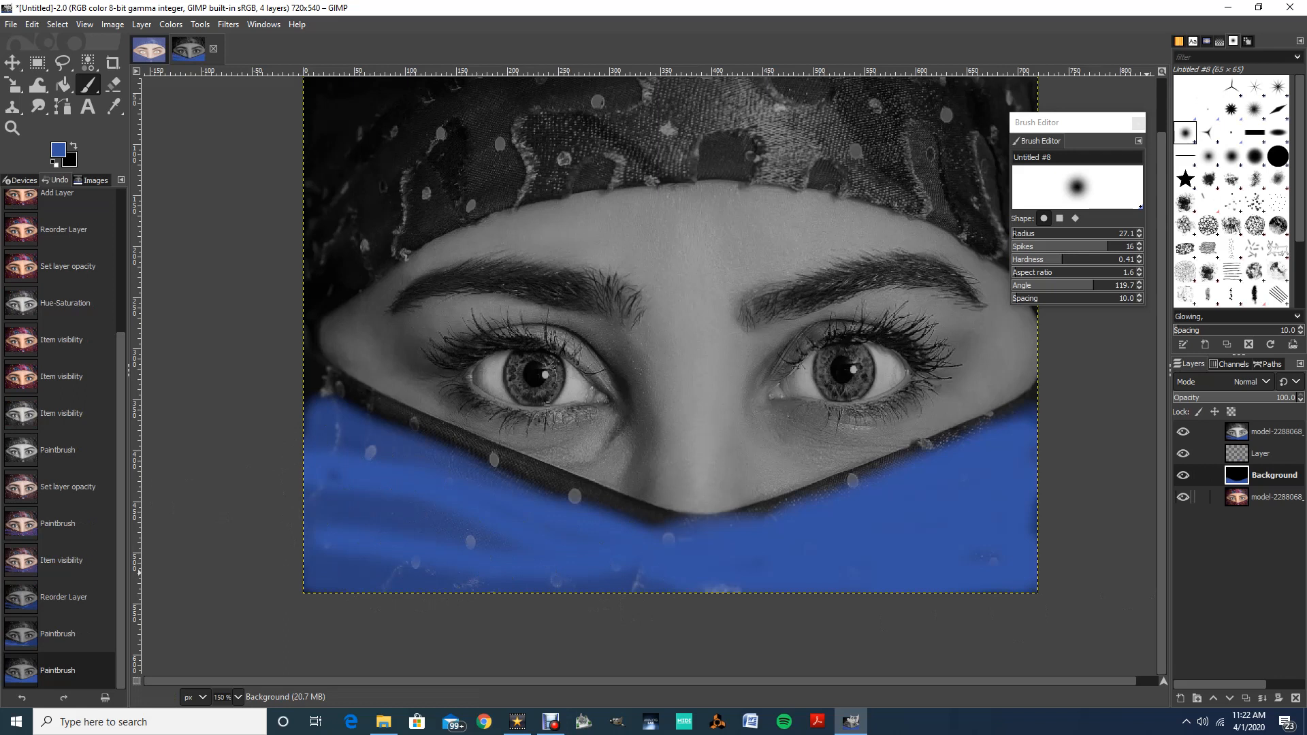
Undo the paint strokes made on the Background layer, keeping that layer above the colour photo.
{"action": "key", "text": "ctrl"}
{"action": "key", "text": "ctrl+z"}
{"action": "key", "text": "ctrl+z"}
{"action": "key", "text": "ctrl+z"}
{"action": "key", "text": "ctrl+z"}
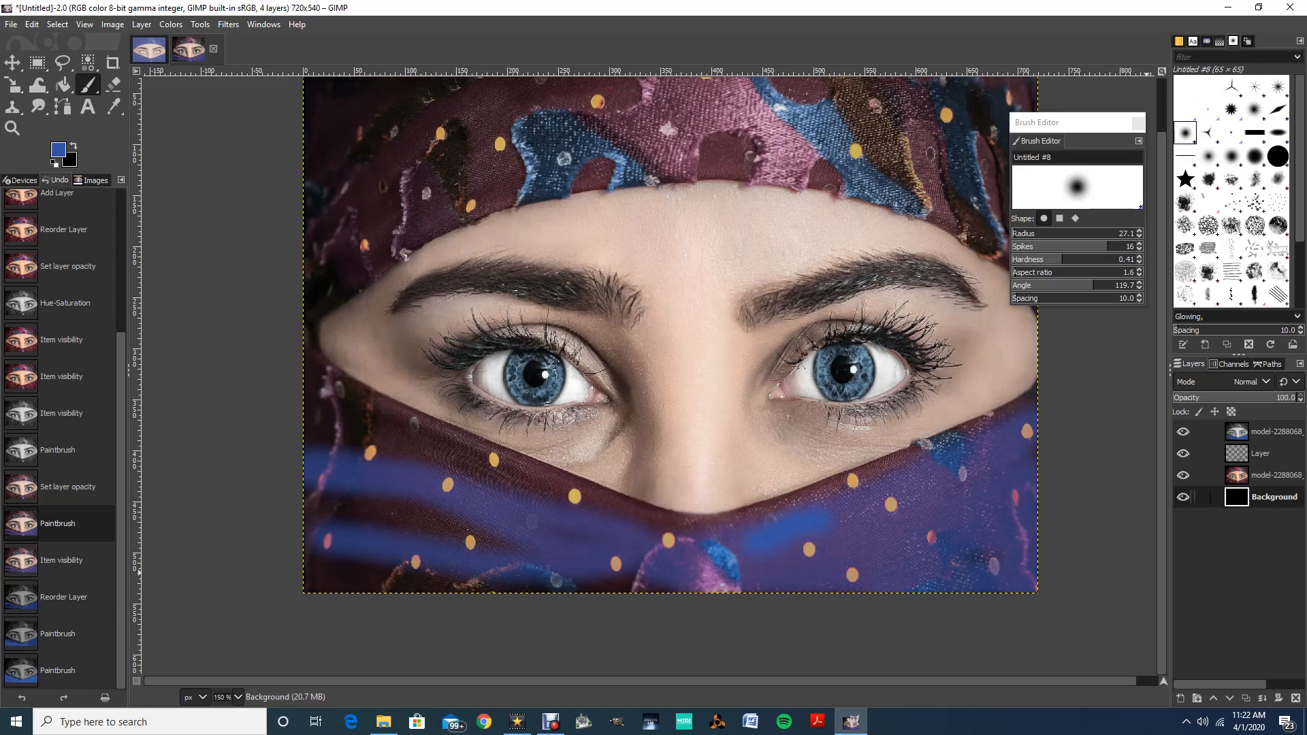
{"action": "key", "text": "ctrl+y"}
{"action": "key", "text": "ctrl+y"}
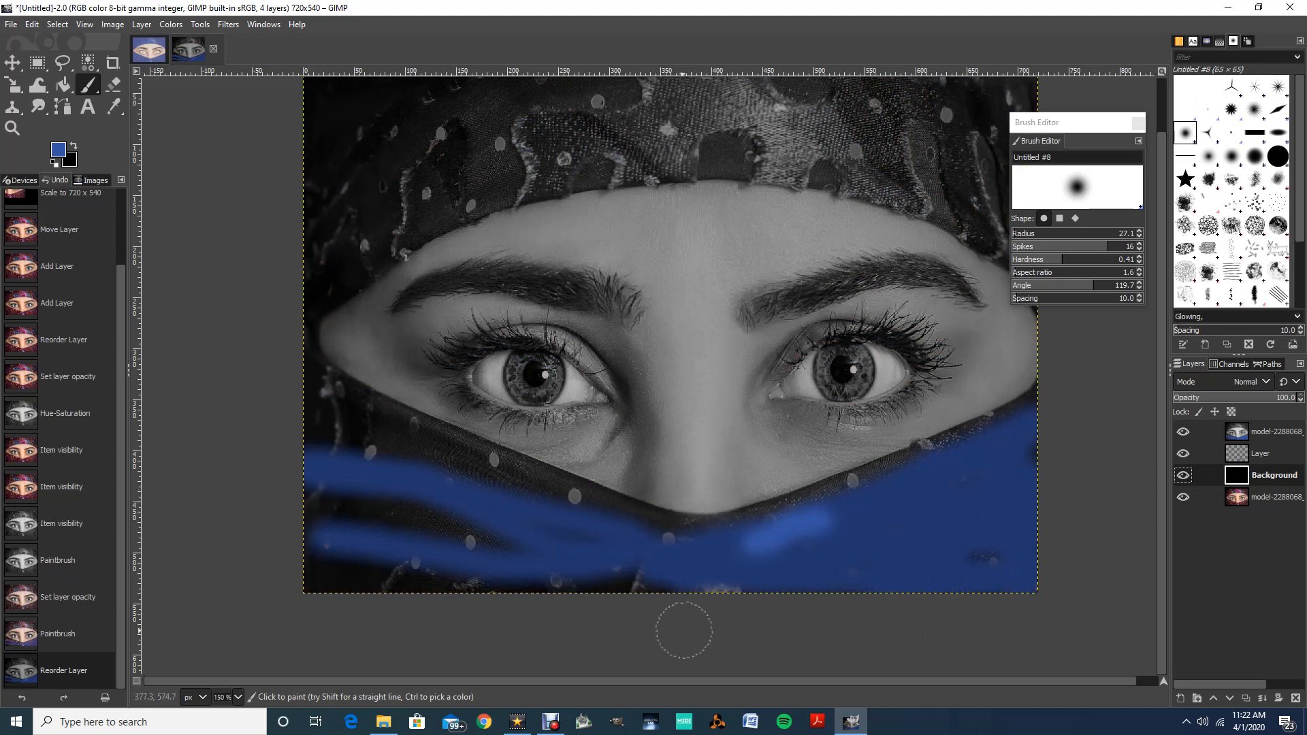
Select the empty layer below the greyscale copy and paint the whole veil blue up to its upper edge.
{"action": "left_click", "coordinate": [1192, 453]}
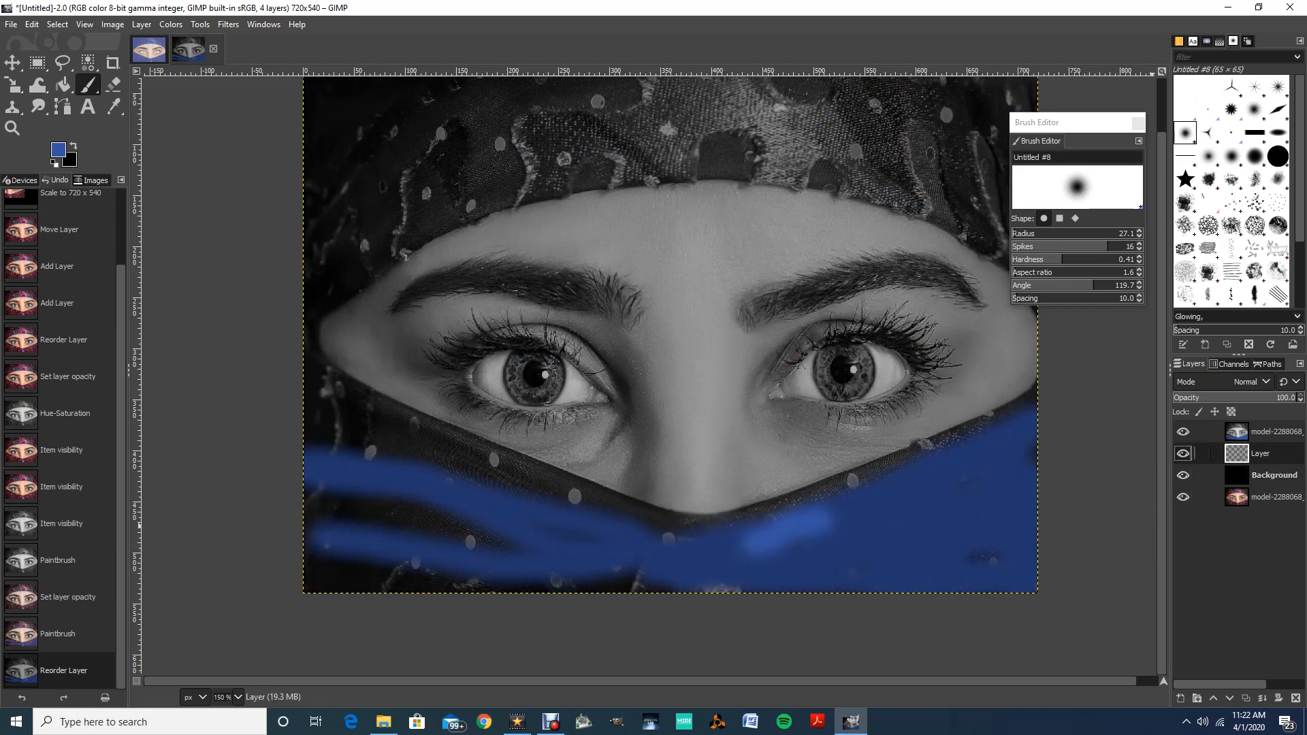
{"action": "mouse_move", "coordinate": [793, 571]}
{"action": "left_mouse_down"}
{"action": "mouse_move", "coordinate": [1039, 559]}
{"action": "mouse_move", "coordinate": [1025, 520]}
{"action": "mouse_move", "coordinate": [1031, 424]}
{"action": "mouse_move", "coordinate": [666, 558]}
{"action": "mouse_move", "coordinate": [679, 580]}
{"action": "mouse_move", "coordinate": [888, 578]}
{"action": "mouse_move", "coordinate": [668, 577]}
{"action": "mouse_move", "coordinate": [769, 559]}
{"action": "mouse_move", "coordinate": [1012, 473]}
{"action": "mouse_move", "coordinate": [1014, 528]}
{"action": "mouse_move", "coordinate": [884, 532]}
{"action": "mouse_move", "coordinate": [834, 550]}
{"action": "mouse_move", "coordinate": [967, 507]}
{"action": "mouse_move", "coordinate": [1014, 500]}
{"action": "mouse_move", "coordinate": [980, 542]}
{"action": "mouse_move", "coordinate": [917, 563]}
{"action": "mouse_move", "coordinate": [818, 565]}
{"action": "mouse_move", "coordinate": [1055, 591]}
{"action": "left_mouse_up"}
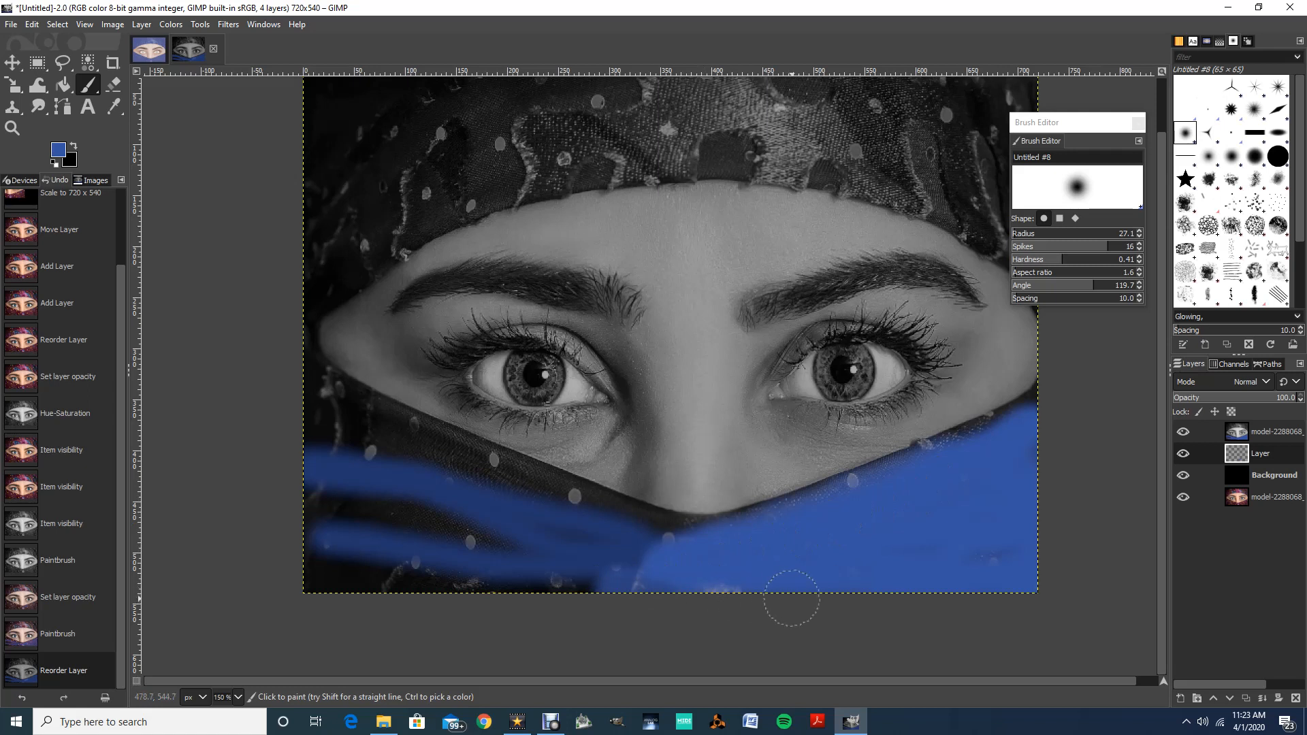
{"action": "mouse_move", "coordinate": [323, 596]}
{"action": "left_mouse_down"}
{"action": "mouse_move", "coordinate": [314, 444]}
{"action": "mouse_move", "coordinate": [339, 423]}
{"action": "mouse_move", "coordinate": [678, 536]}
{"action": "mouse_move", "coordinate": [639, 580]}
{"action": "mouse_move", "coordinate": [526, 562]}
{"action": "mouse_move", "coordinate": [599, 586]}
{"action": "mouse_move", "coordinate": [764, 601]}
{"action": "mouse_move", "coordinate": [298, 564]}
{"action": "left_mouse_up"}
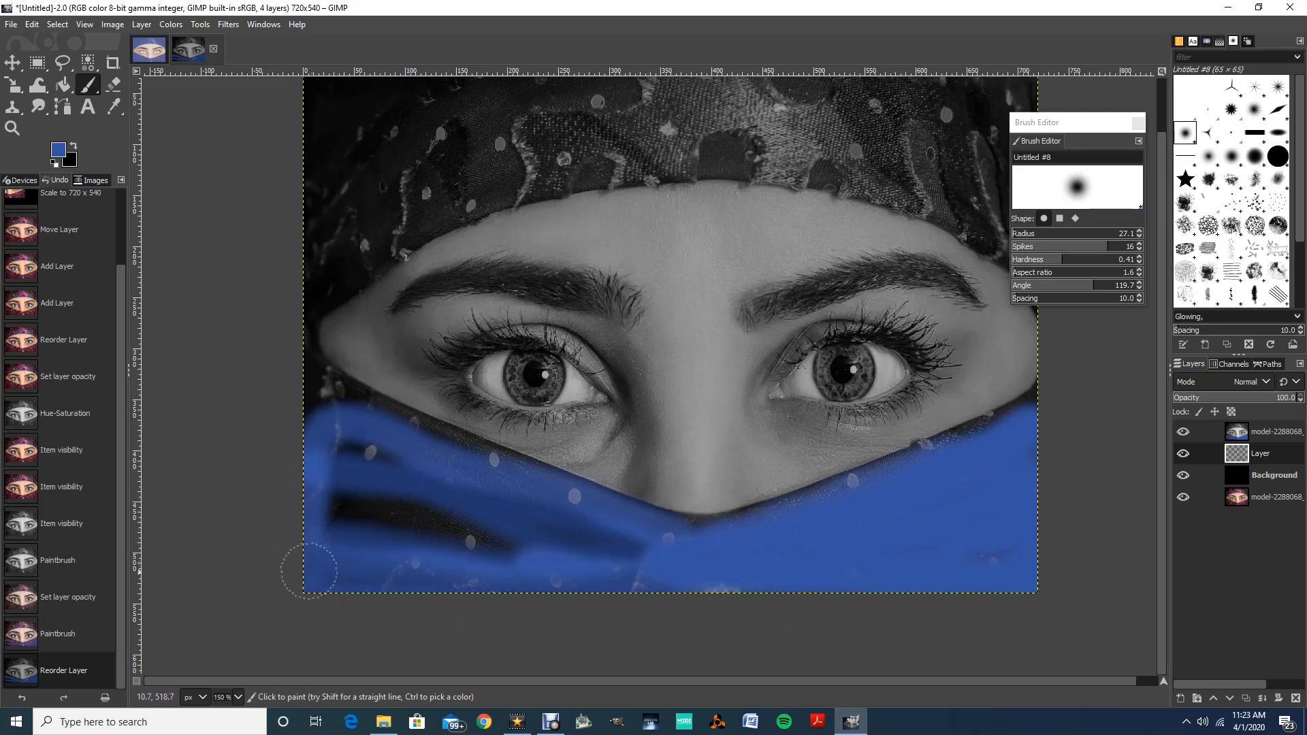
{"action": "mouse_move", "coordinate": [550, 577]}
{"action": "left_mouse_down"}
{"action": "mouse_move", "coordinate": [471, 542]}
{"action": "mouse_move", "coordinate": [303, 505]}
{"action": "mouse_move", "coordinate": [454, 550]}
{"action": "mouse_move", "coordinate": [310, 548]}
{"action": "left_mouse_up"}
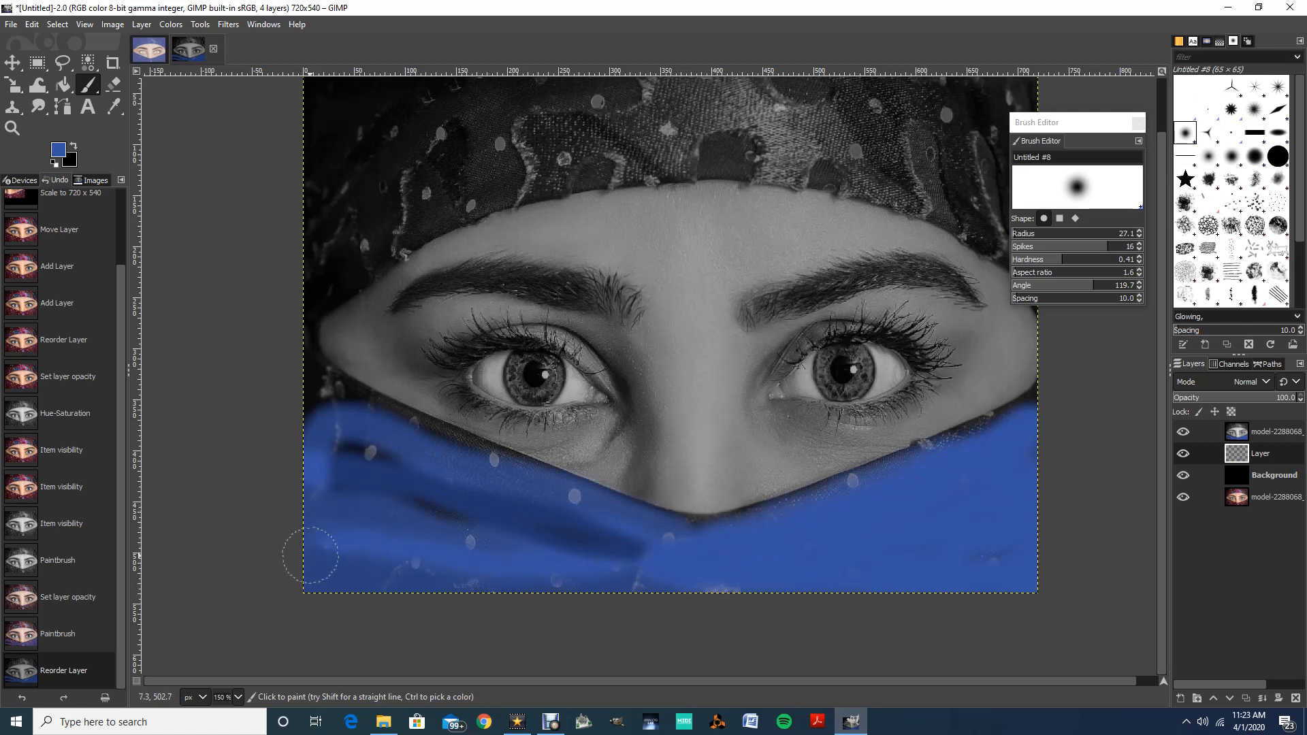
{"action": "mouse_move", "coordinate": [320, 501]}
{"action": "left_mouse_down"}
{"action": "mouse_move", "coordinate": [449, 511]}
{"action": "mouse_move", "coordinate": [626, 552]}
{"action": "mouse_move", "coordinate": [350, 443]}
{"action": "mouse_move", "coordinate": [306, 485]}
{"action": "left_mouse_up"}
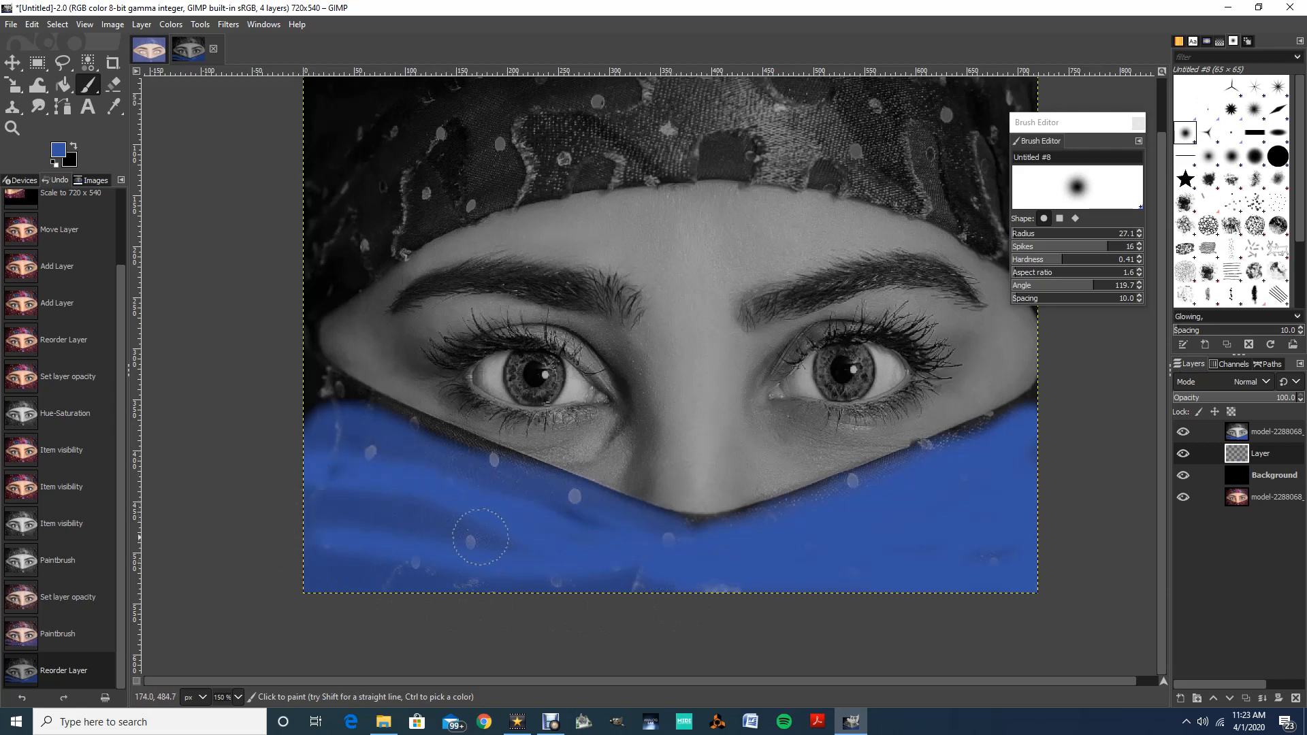
{"action": "left_click_drag", "start_coordinate": [479, 537], "coordinate": [480, 536]}
Hide the greyscale copy and fill the dark gaps in the blue veil on the paint layer.
{"action": "left_click", "coordinate": [1183, 431]}
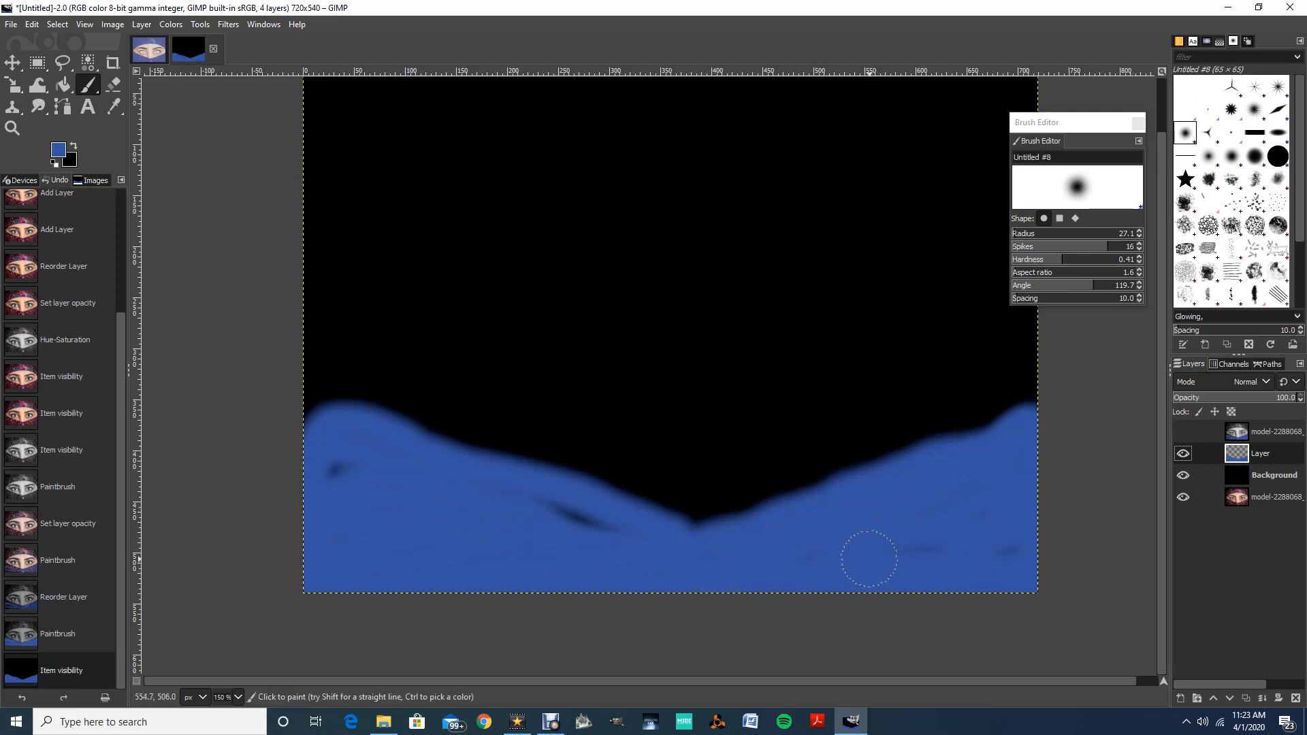
{"action": "left_click_drag", "start_coordinate": [917, 556], "coordinate": [919, 558]}
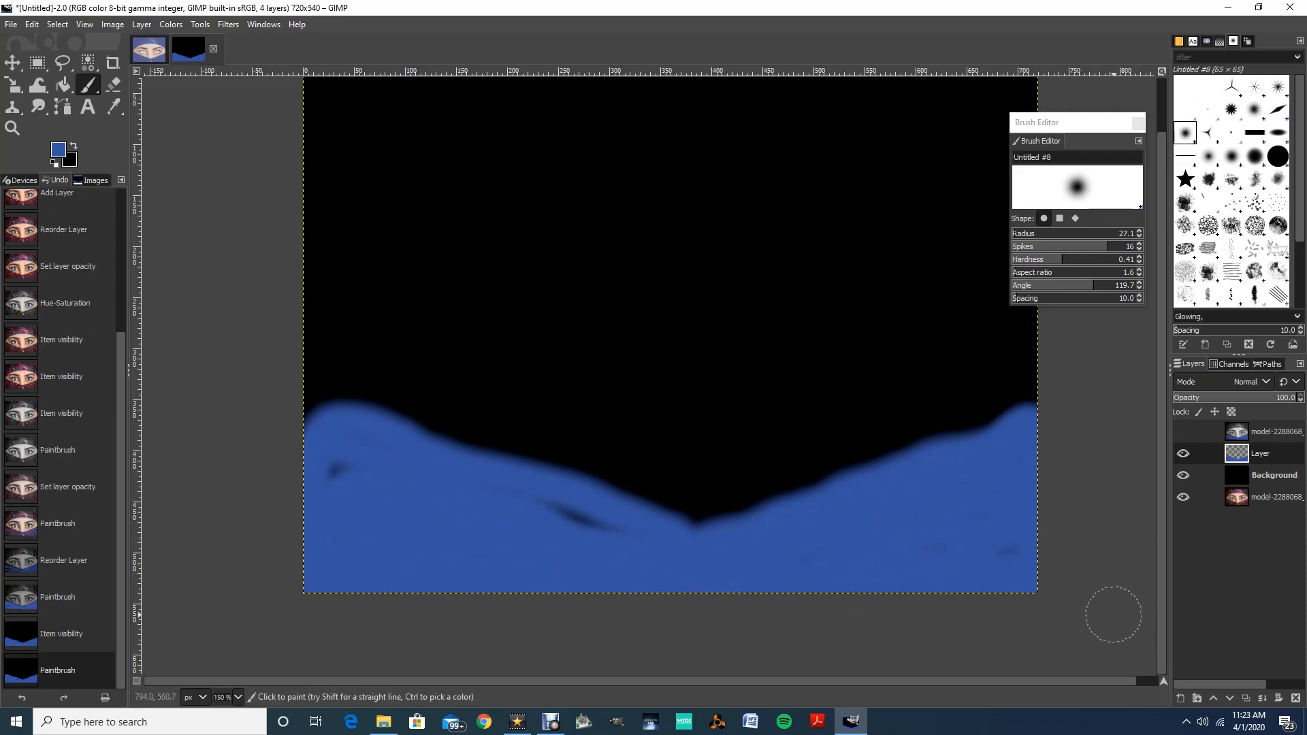
{"action": "key", "text": "ctrl+z"}
{"action": "left_click", "coordinate": [1193, 432]}
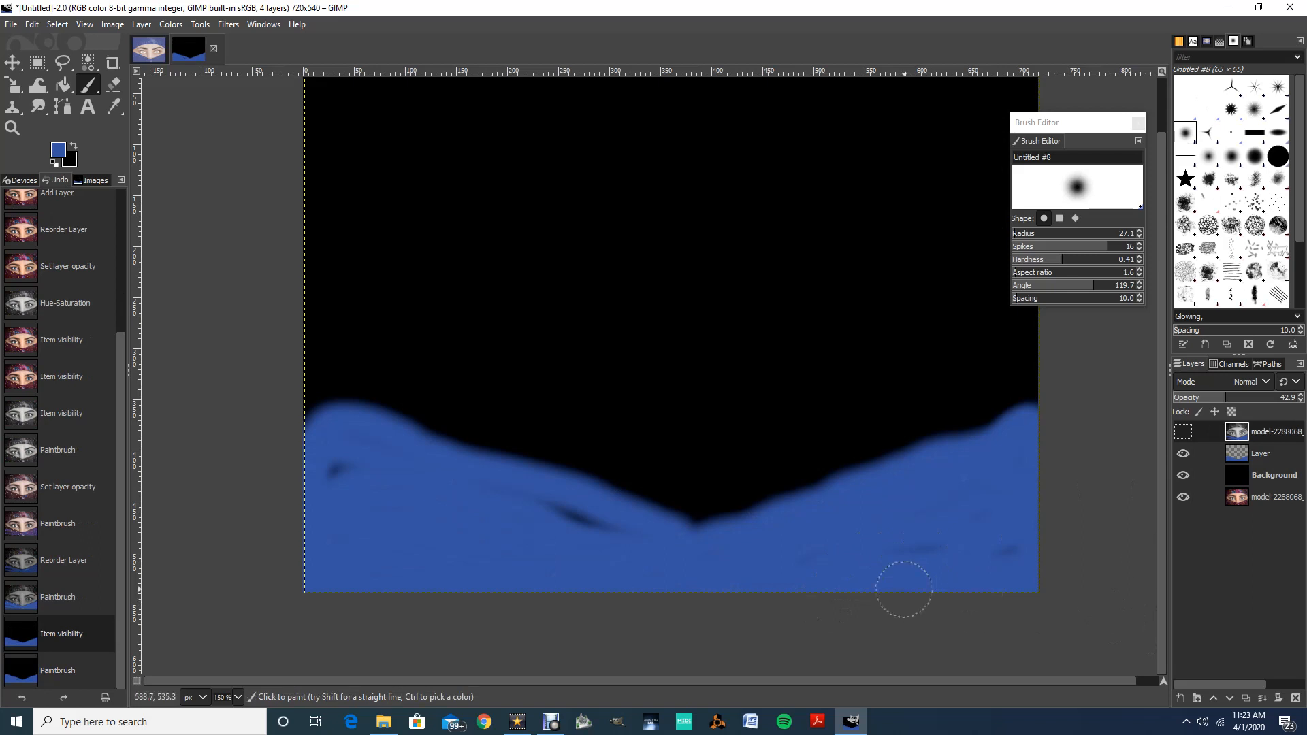
{"action": "key", "text": "Page_Down"}
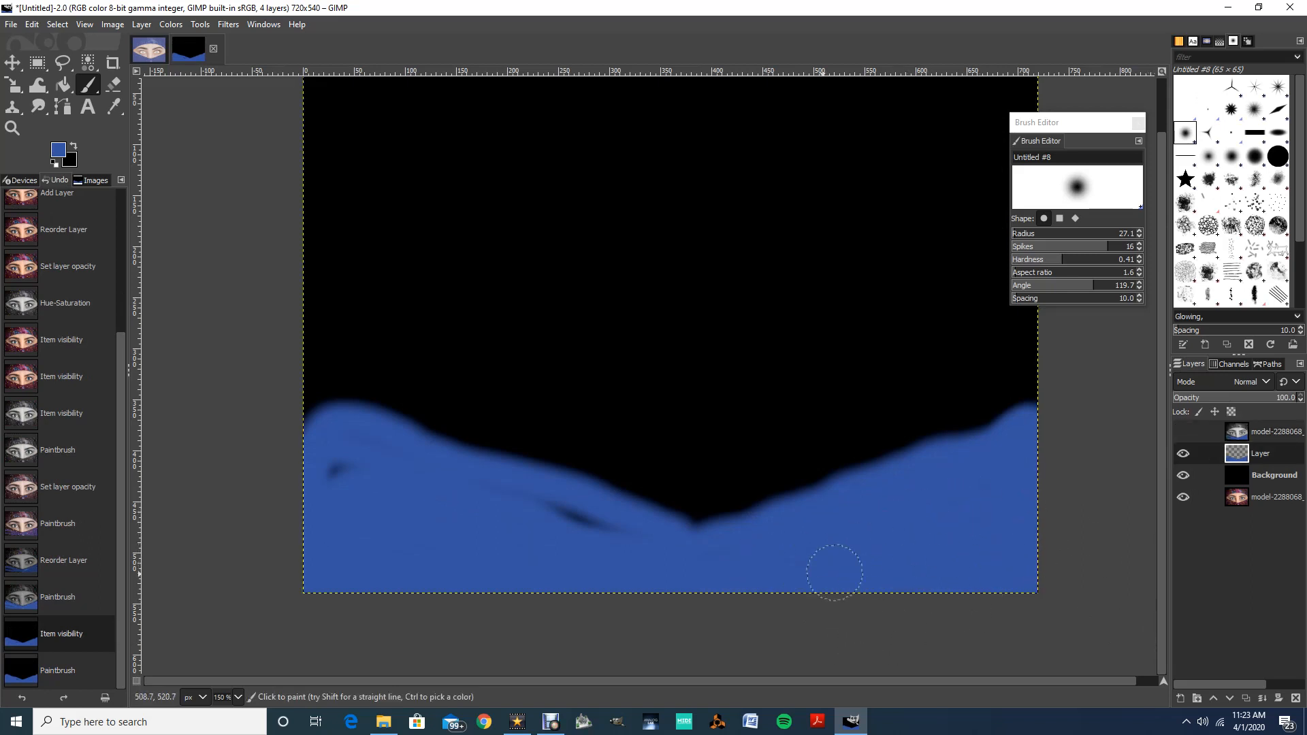
{"action": "mouse_move", "coordinate": [502, 507]}
{"action": "left_mouse_down"}
{"action": "mouse_move", "coordinate": [605, 530]}
{"action": "mouse_move", "coordinate": [455, 513]}
{"action": "mouse_move", "coordinate": [311, 456]}
{"action": "left_mouse_up"}
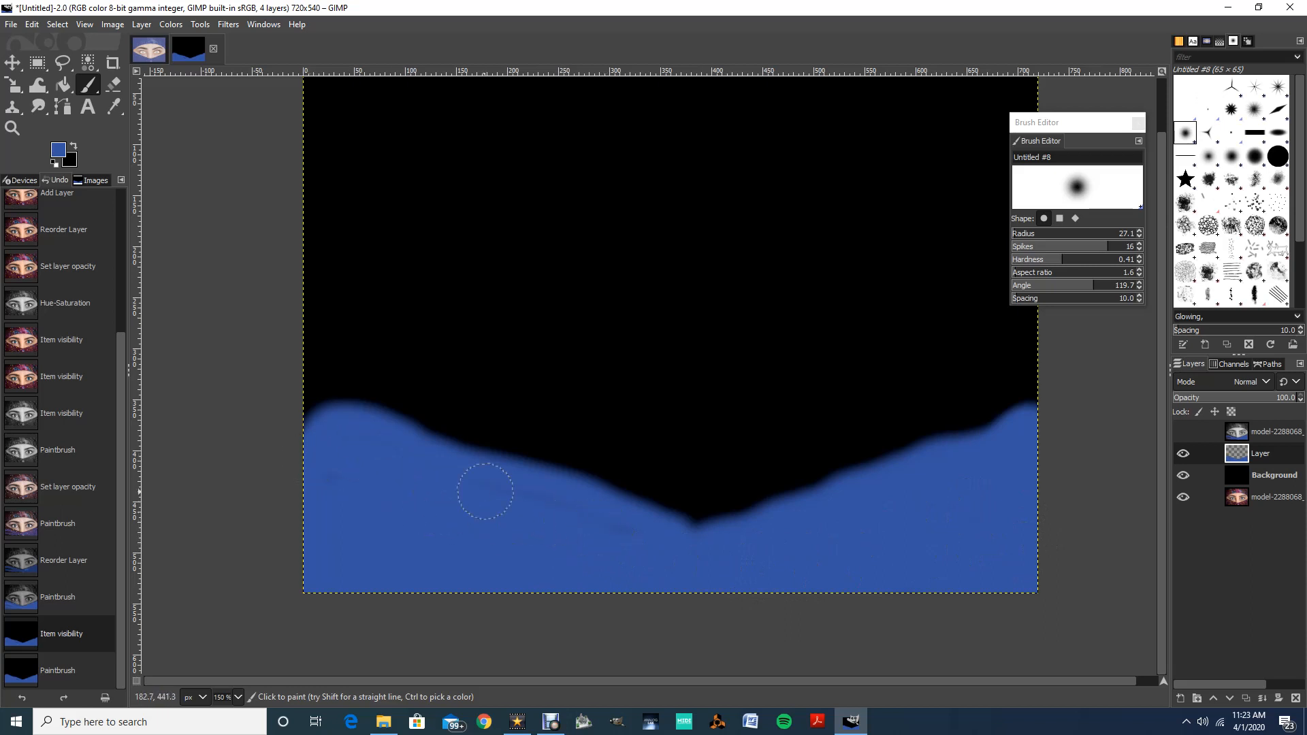
{"action": "mouse_move", "coordinate": [340, 477]}
{"action": "left_mouse_down"}
{"action": "mouse_move", "coordinate": [327, 476]}
{"action": "mouse_move", "coordinate": [423, 514]}
{"action": "left_mouse_up"}
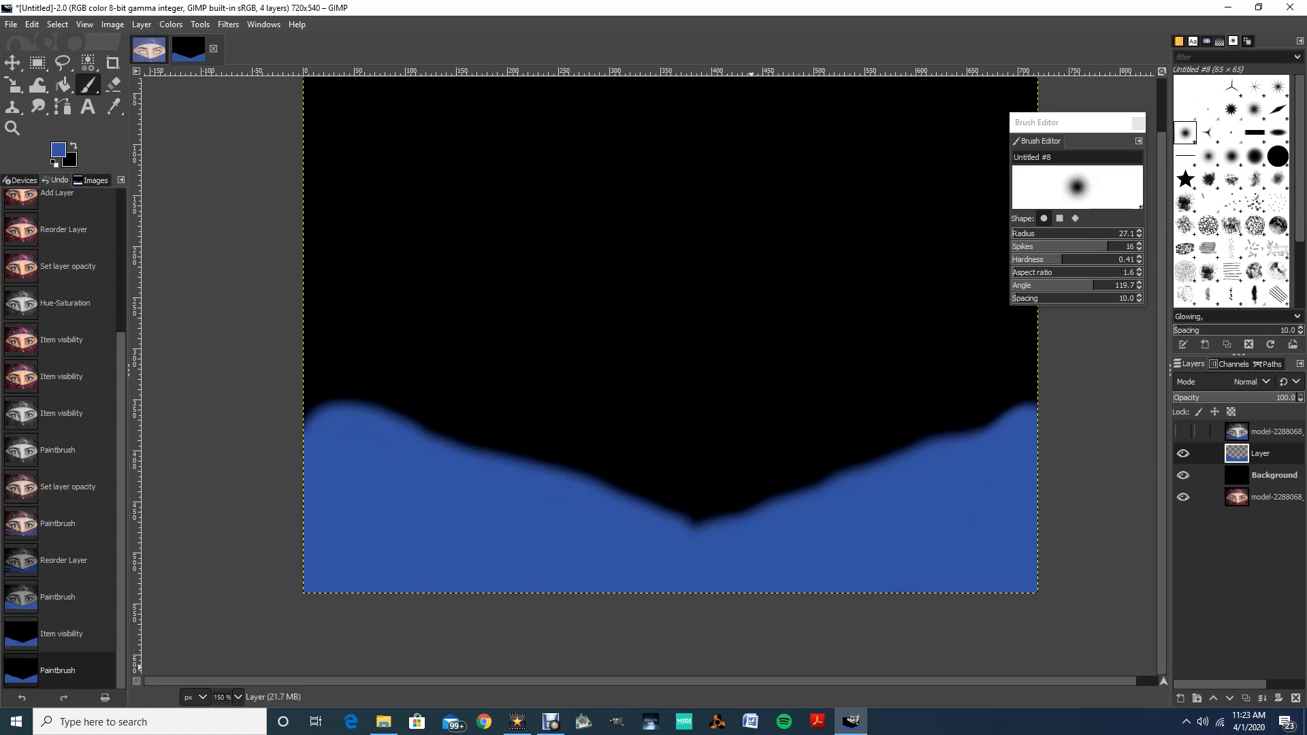
Show the greyscale copy again and paint the veil's outer edge and the headscarf above the eyebrows blue.
{"action": "left_click", "coordinate": [1183, 431]}
{"action": "mouse_move", "coordinate": [330, 457]}
{"action": "left_mouse_down"}
{"action": "mouse_move", "coordinate": [282, 375]}
{"action": "mouse_move", "coordinate": [282, 340]}
{"action": "mouse_move", "coordinate": [297, 331]}
{"action": "mouse_move", "coordinate": [282, 354]}
{"action": "mouse_move", "coordinate": [296, 408]}
{"action": "mouse_move", "coordinate": [361, 433]}
{"action": "left_mouse_up"}
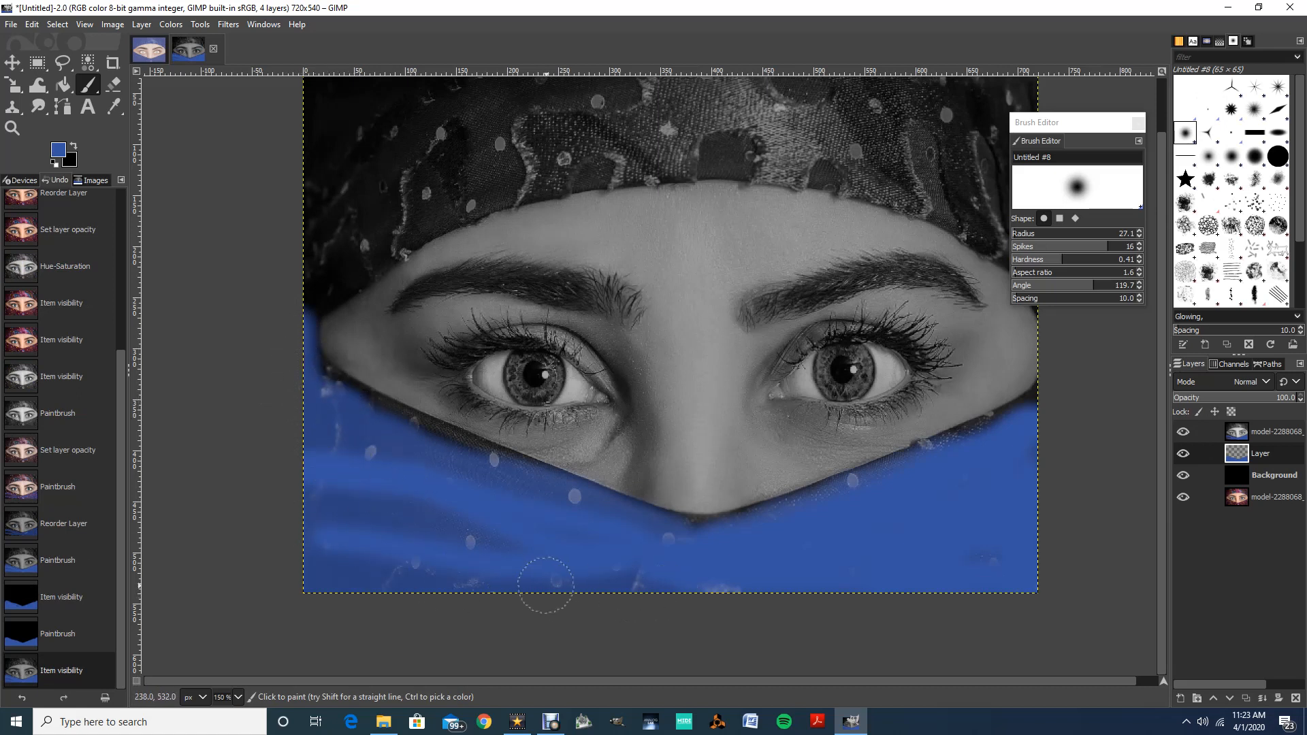
{"action": "mouse_move", "coordinate": [286, 255]}
{"action": "left_mouse_down"}
{"action": "mouse_move", "coordinate": [320, 93]}
{"action": "mouse_move", "coordinate": [1035, 93]}
{"action": "mouse_move", "coordinate": [577, 89]}
{"action": "mouse_move", "coordinate": [451, 100]}
{"action": "mouse_move", "coordinate": [365, 145]}
{"action": "mouse_move", "coordinate": [336, 144]}
{"action": "mouse_move", "coordinate": [412, 90]}
{"action": "mouse_move", "coordinate": [357, 126]}
{"action": "mouse_move", "coordinate": [344, 112]}
{"action": "mouse_move", "coordinate": [471, 100]}
{"action": "mouse_move", "coordinate": [436, 121]}
{"action": "mouse_move", "coordinate": [349, 128]}
{"action": "mouse_move", "coordinate": [352, 86]}
{"action": "mouse_move", "coordinate": [305, 300]}
{"action": "mouse_move", "coordinate": [419, 190]}
{"action": "mouse_move", "coordinate": [593, 125]}
{"action": "mouse_move", "coordinate": [510, 125]}
{"action": "mouse_move", "coordinate": [337, 216]}
{"action": "mouse_move", "coordinate": [398, 173]}
{"action": "mouse_move", "coordinate": [351, 239]}
{"action": "mouse_move", "coordinate": [409, 135]}
{"action": "mouse_move", "coordinate": [493, 107]}
{"action": "mouse_move", "coordinate": [970, 147]}
{"action": "mouse_move", "coordinate": [997, 126]}
{"action": "mouse_move", "coordinate": [842, 105]}
{"action": "mouse_move", "coordinate": [607, 142]}
{"action": "mouse_move", "coordinate": [438, 200]}
{"action": "mouse_move", "coordinate": [309, 281]}
{"action": "mouse_move", "coordinate": [456, 203]}
{"action": "mouse_move", "coordinate": [619, 160]}
{"action": "mouse_move", "coordinate": [873, 160]}
{"action": "mouse_move", "coordinate": [994, 194]}
{"action": "mouse_move", "coordinate": [1037, 233]}
{"action": "left_mouse_up"}
{"action": "left_click_drag", "start_coordinate": [1034, 94], "coordinate": [891, 97]}
{"action": "mouse_move", "coordinate": [808, 185]}
{"action": "left_mouse_down"}
{"action": "mouse_move", "coordinate": [952, 208]}
{"action": "mouse_move", "coordinate": [1028, 265]}
{"action": "left_mouse_up"}
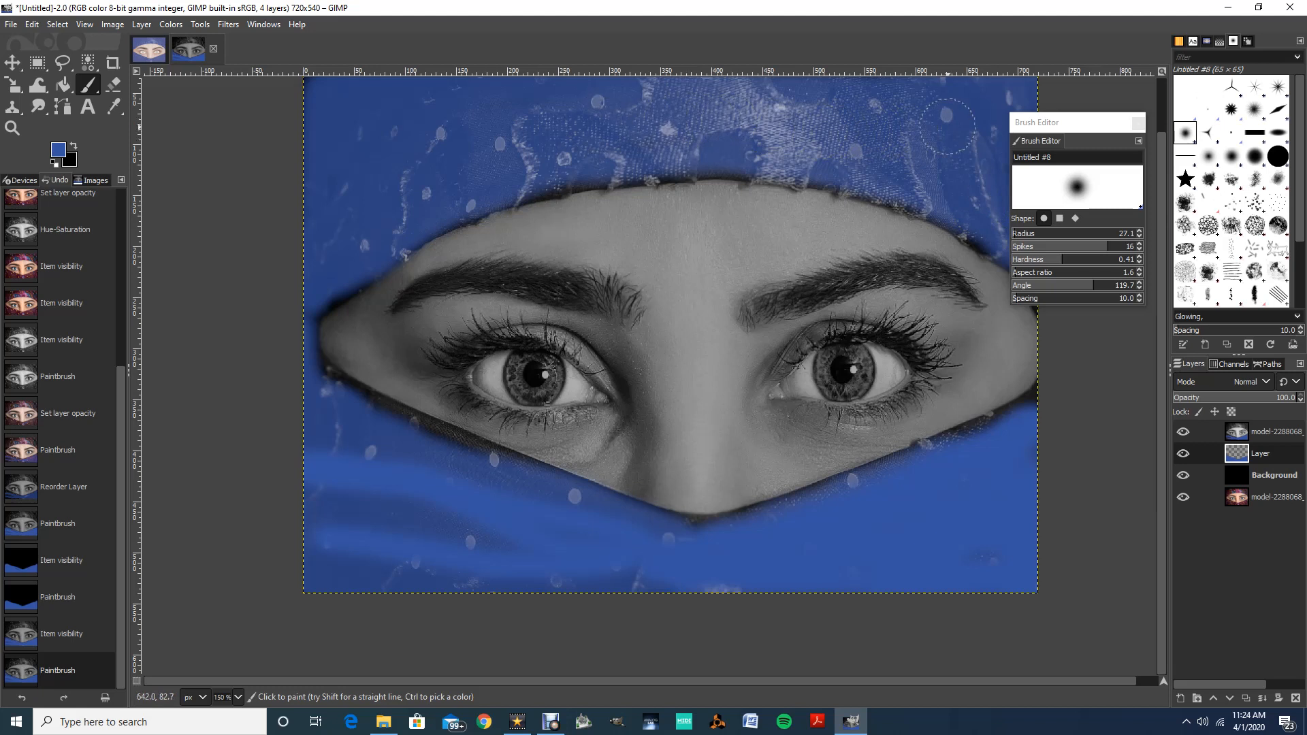
Touch up the remaining gaps in the headscarf and along the veil's outer edge with blue on the paint layer.
{"action": "left_click", "coordinate": [301, 114]}
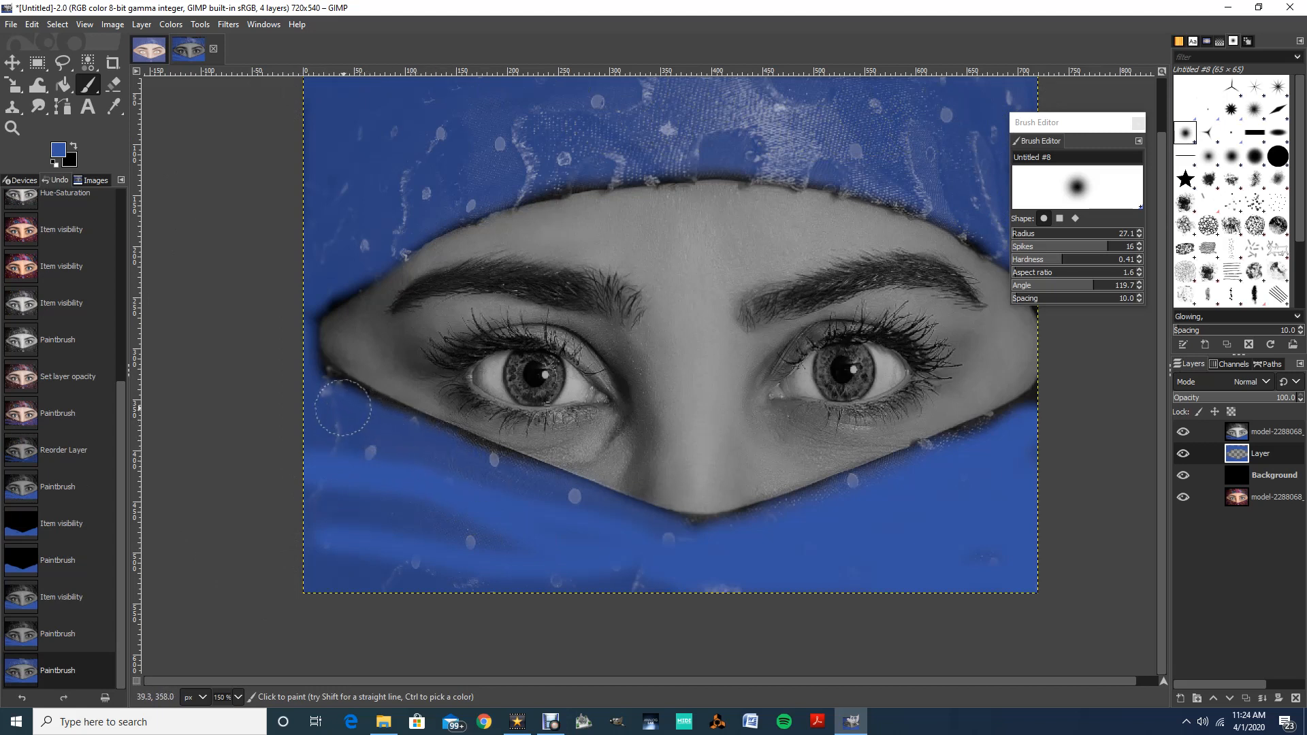
{"action": "left_click", "coordinate": [277, 373]}
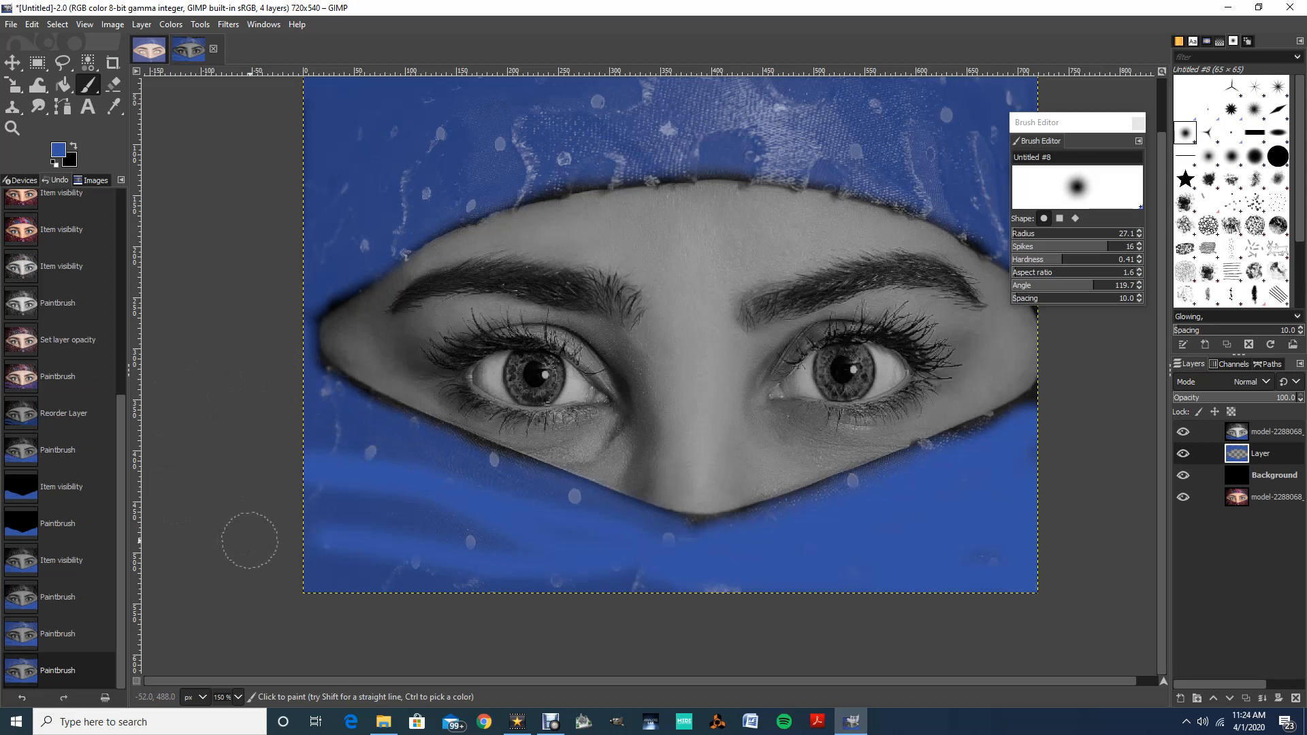
{"action": "left_click", "coordinate": [1183, 431]}
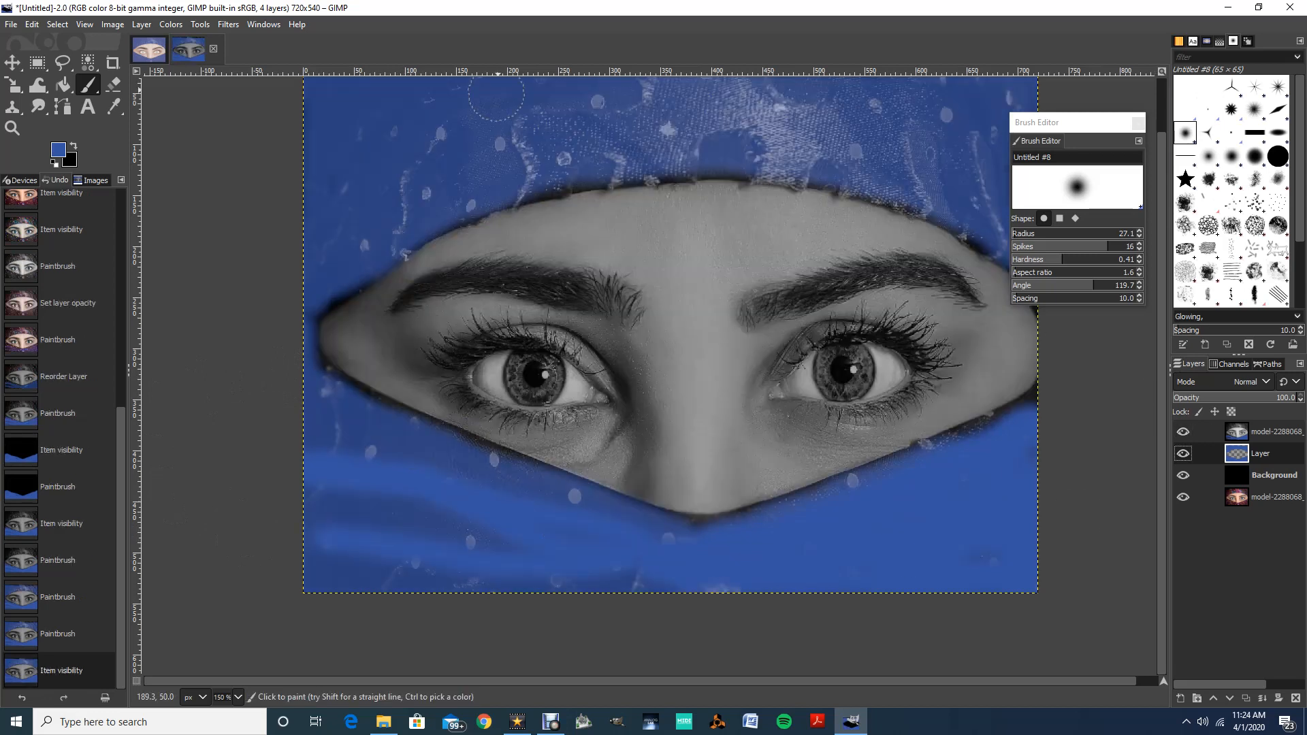
{"action": "left_click", "coordinate": [401, 95]}
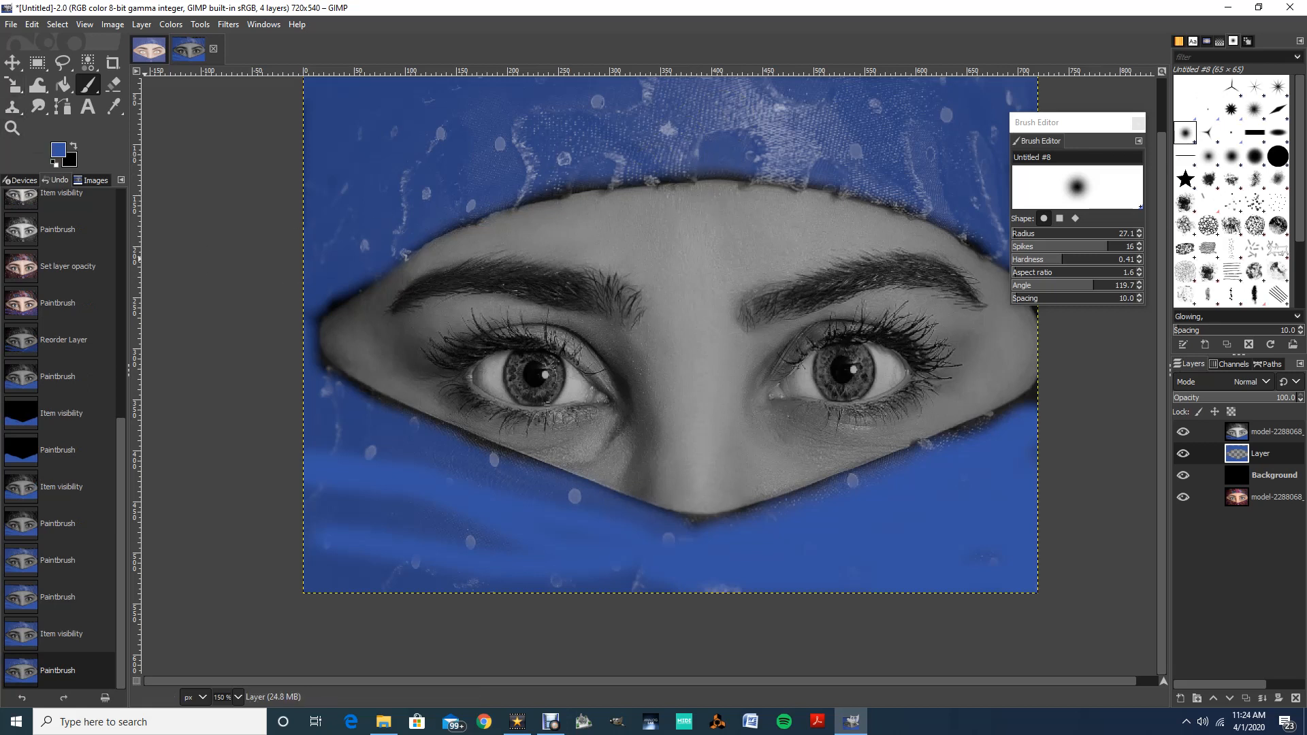
Zoom in on the face and set the custom brush's hardness to 0.48 and its radius to 10.1.
{"action": "left_click", "coordinate": [12, 127]}
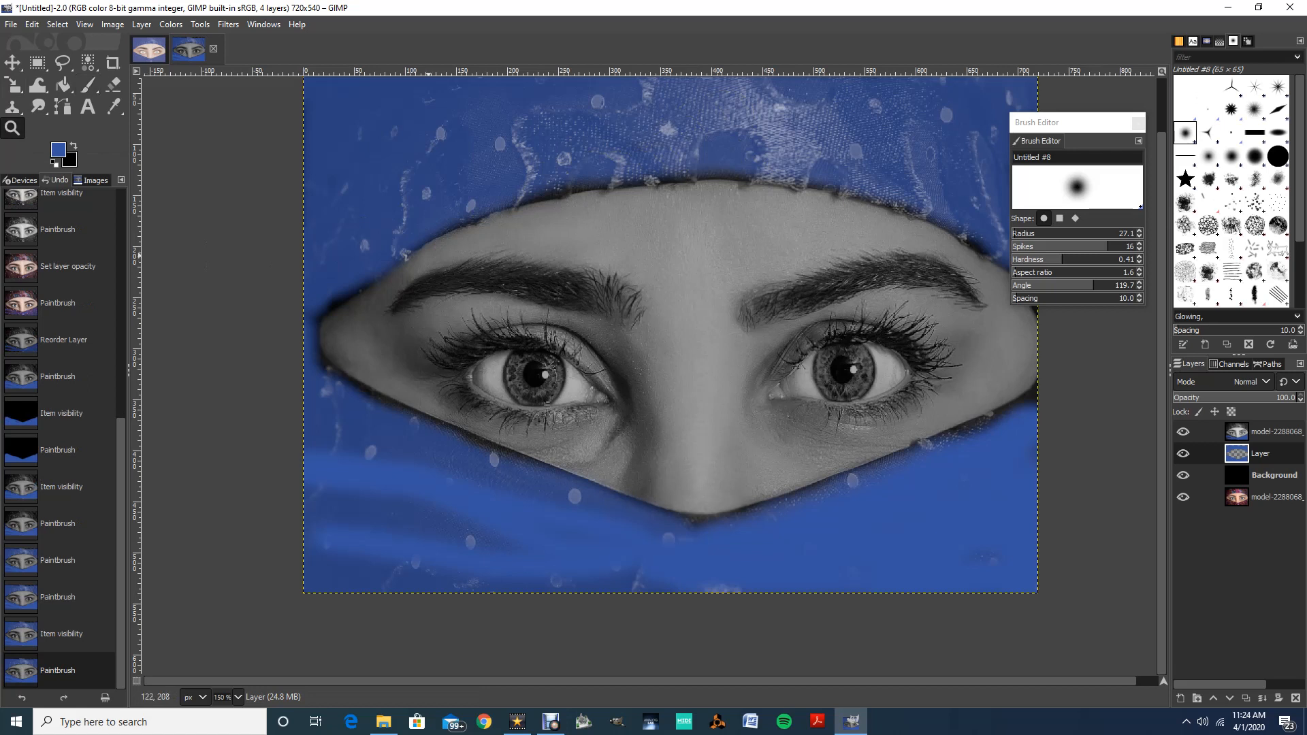
{"action": "left_click", "coordinate": [426, 251]}
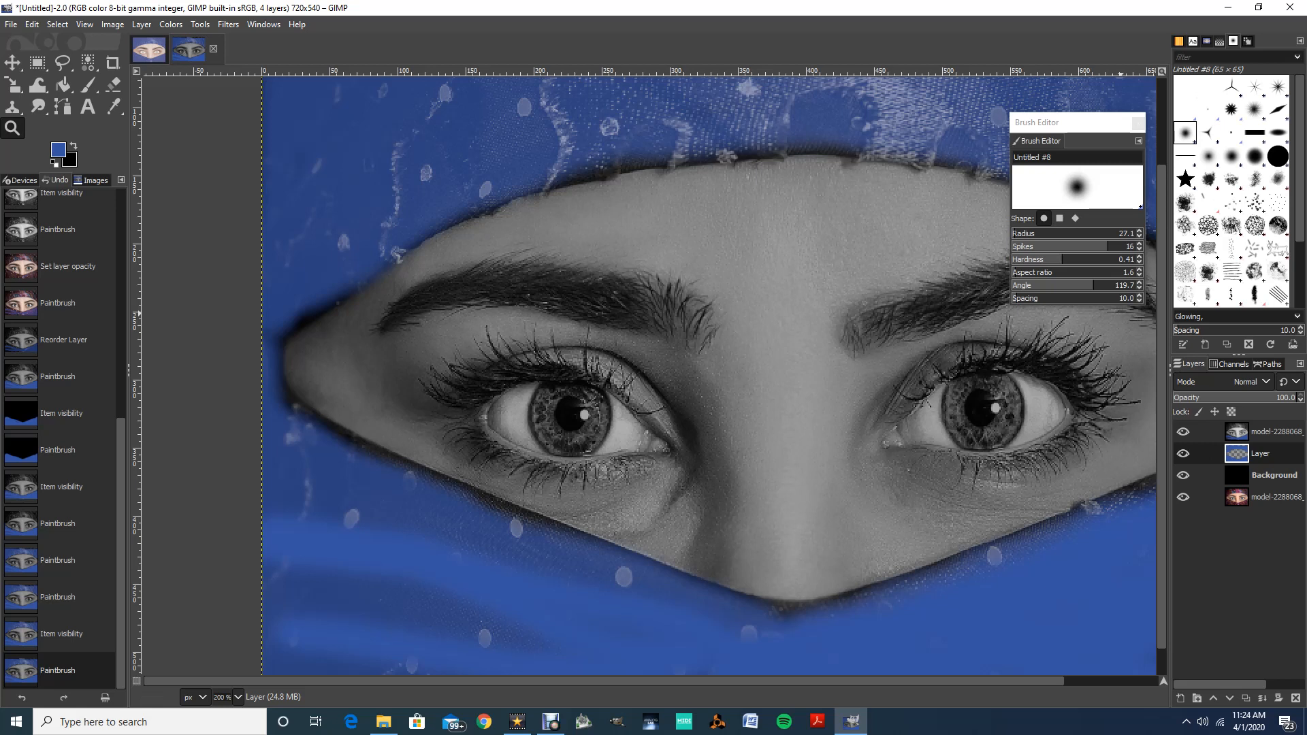
{"action": "left_click_drag", "start_coordinate": [1110, 260], "coordinate": [1119, 259]}
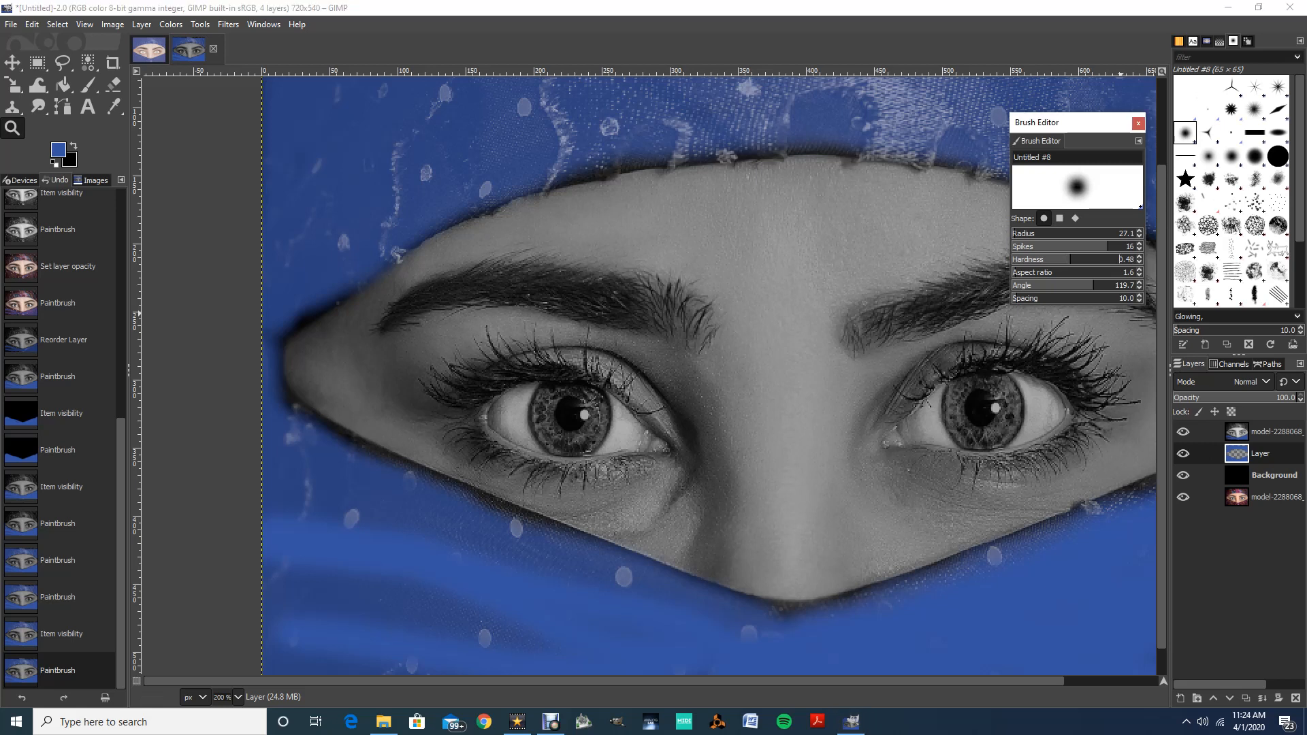
{"action": "key", "text": "Delete"}
{"action": "key", "text": "Delete"}
{"action": "type", "text": "4"}
{"action": "key", "text": "Return"}
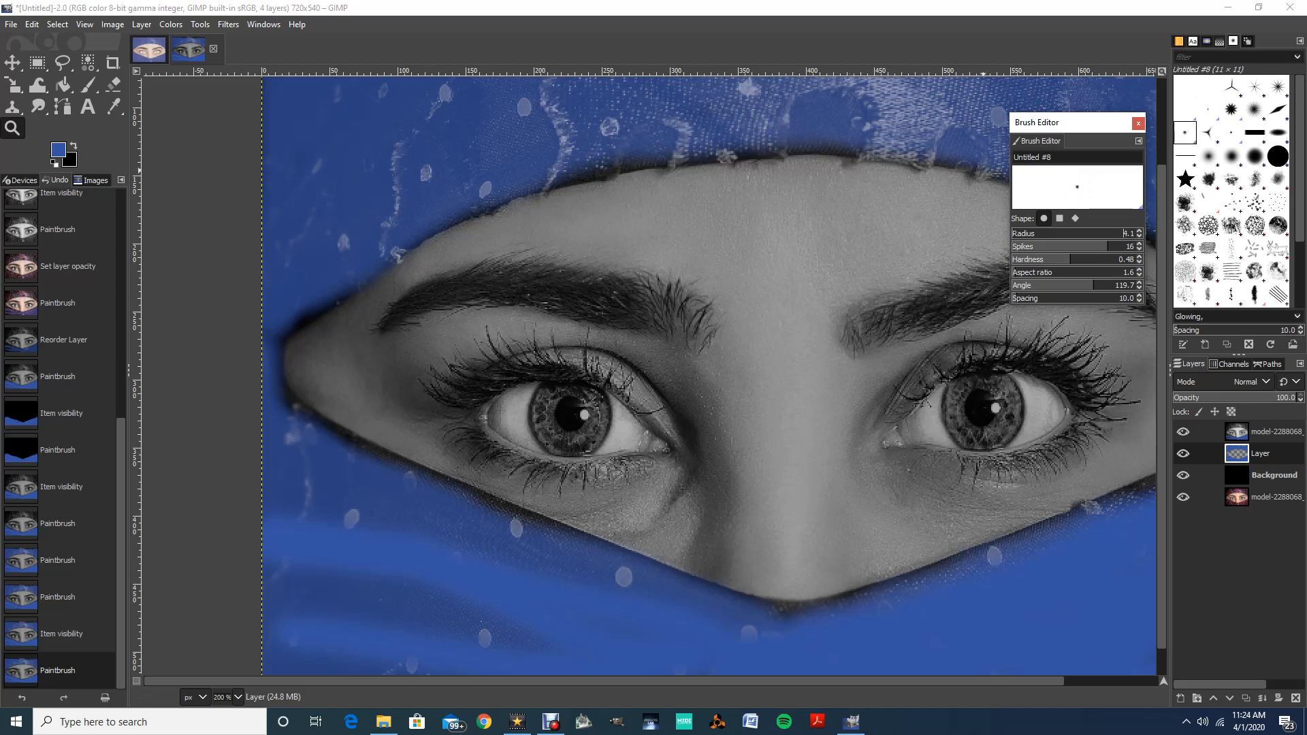
{"action": "scroll", "coordinate": [1120, 234], "scroll_direction": "up", "scroll_amount": 5}
Paint the headscarf's lower edge and the veil's upper edge blue with the smaller brush, following the face opening.
{"action": "key", "text": "o"}
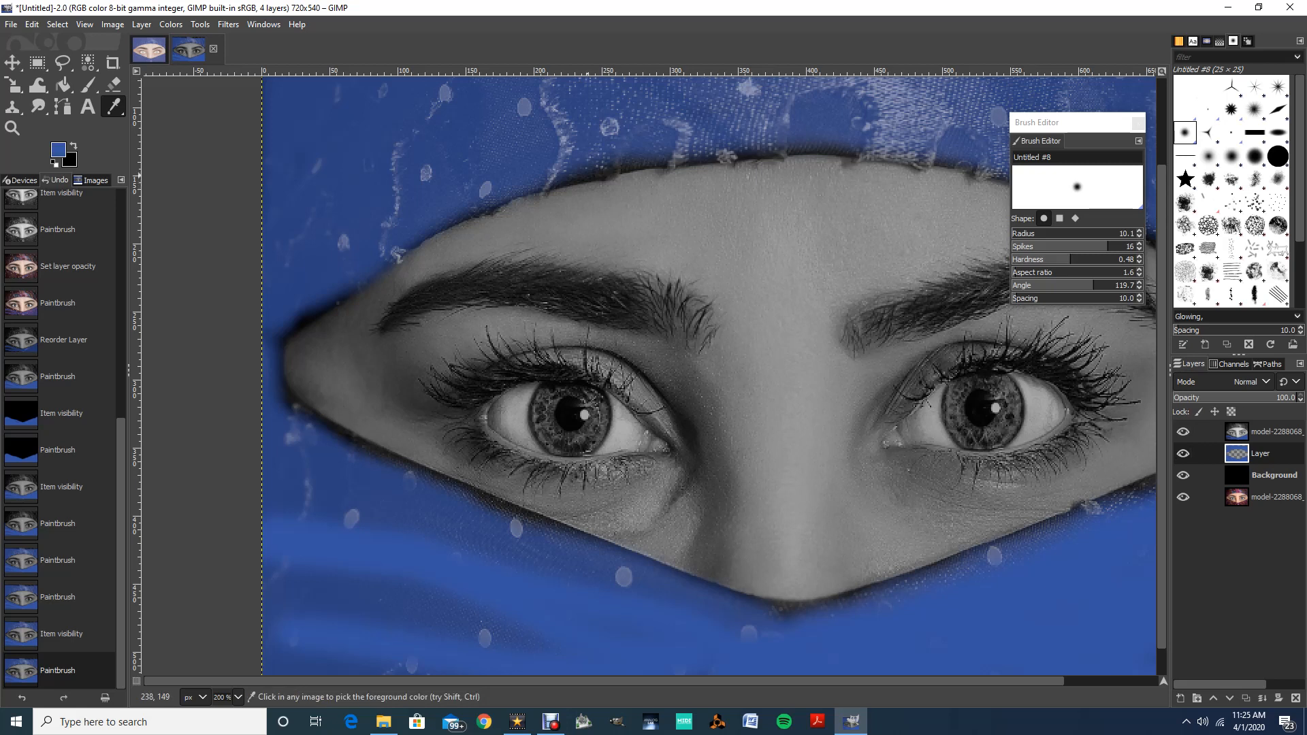
{"action": "key", "text": "p"}
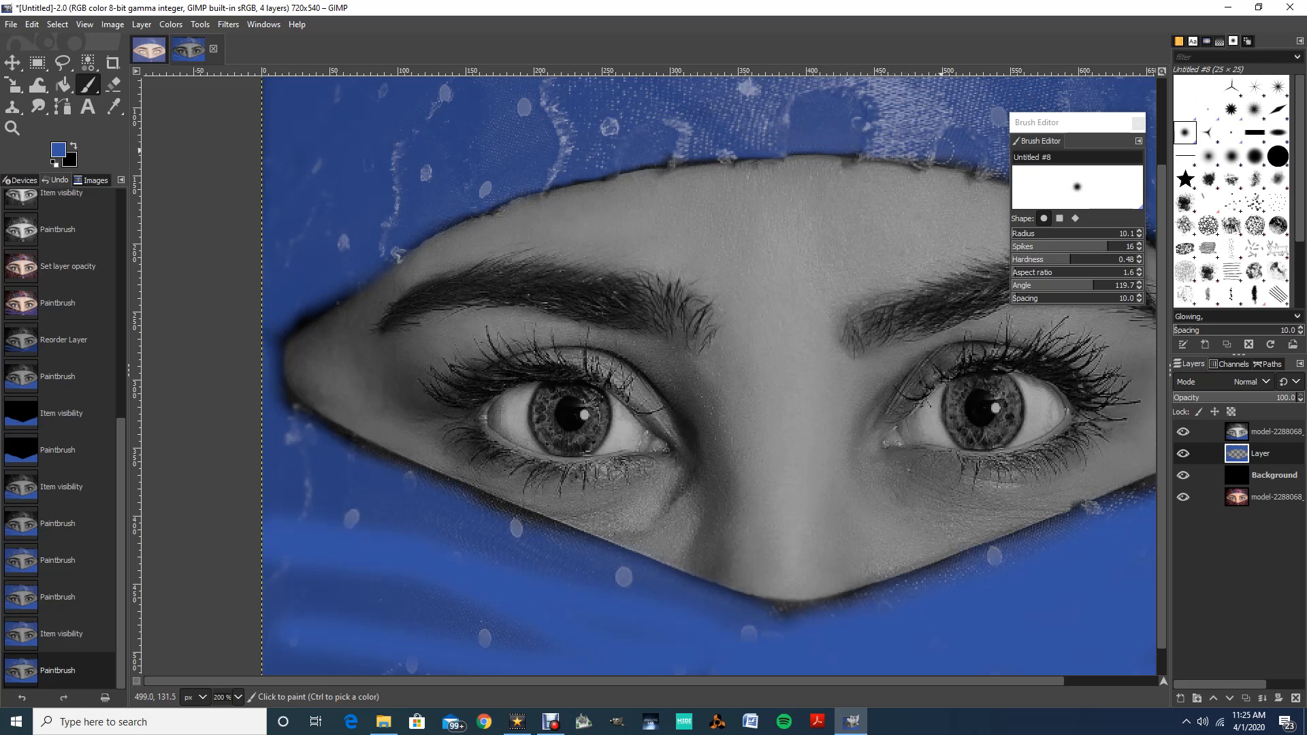
{"action": "left_click_drag", "start_coordinate": [898, 128], "coordinate": [903, 130]}
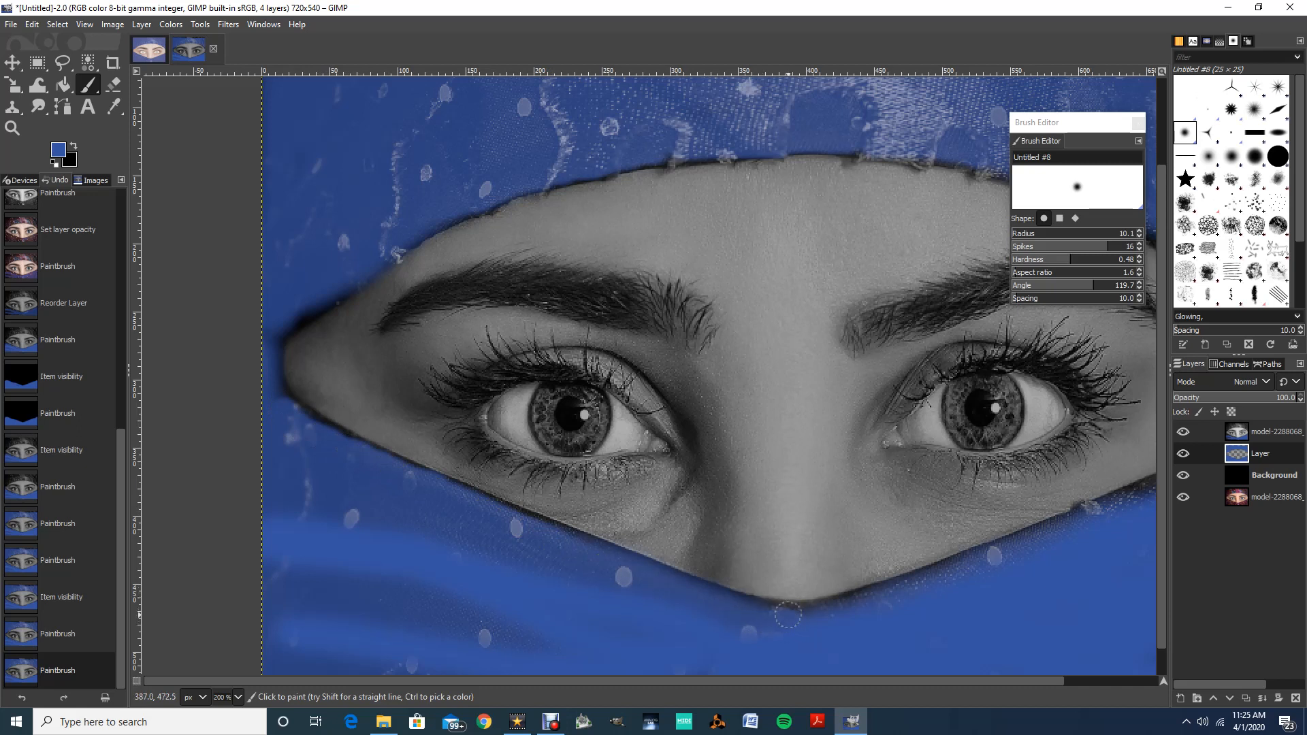
{"action": "left_click_drag", "start_coordinate": [804, 618], "coordinate": [745, 603]}
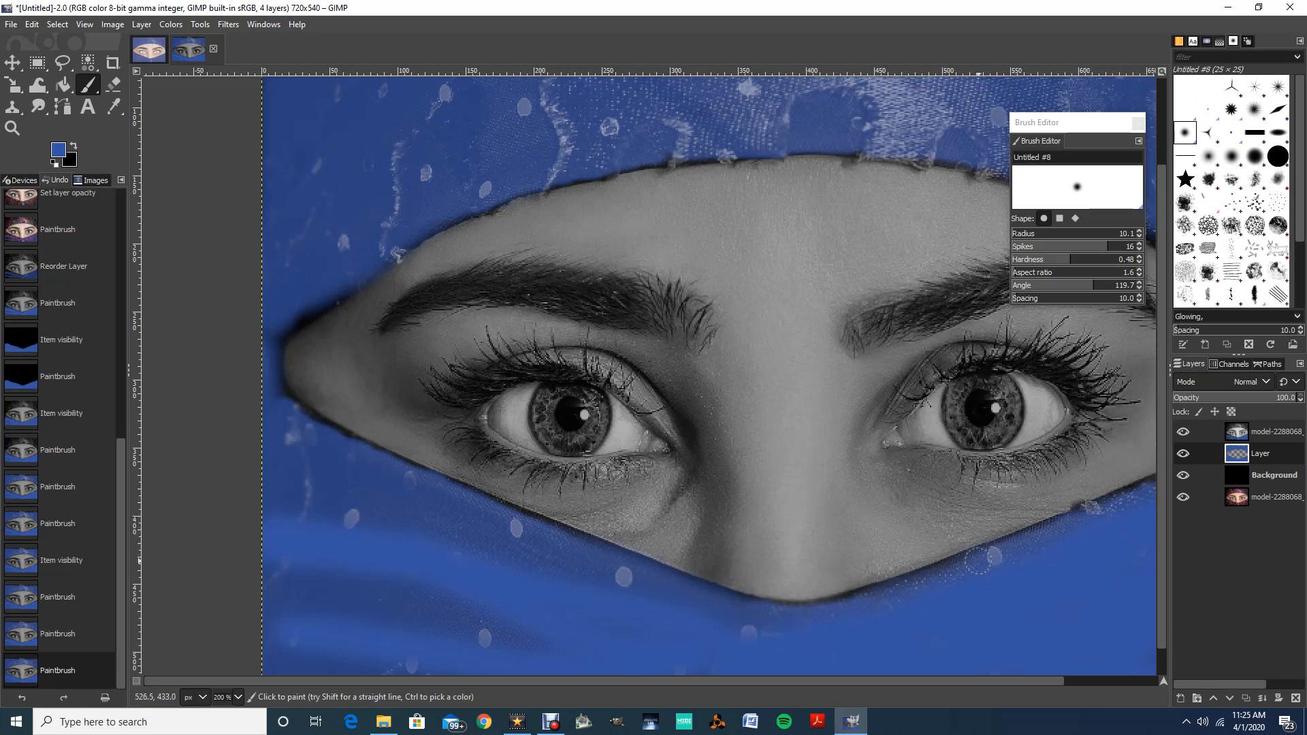
{"action": "left_click_drag", "start_coordinate": [877, 595], "coordinate": [762, 611]}
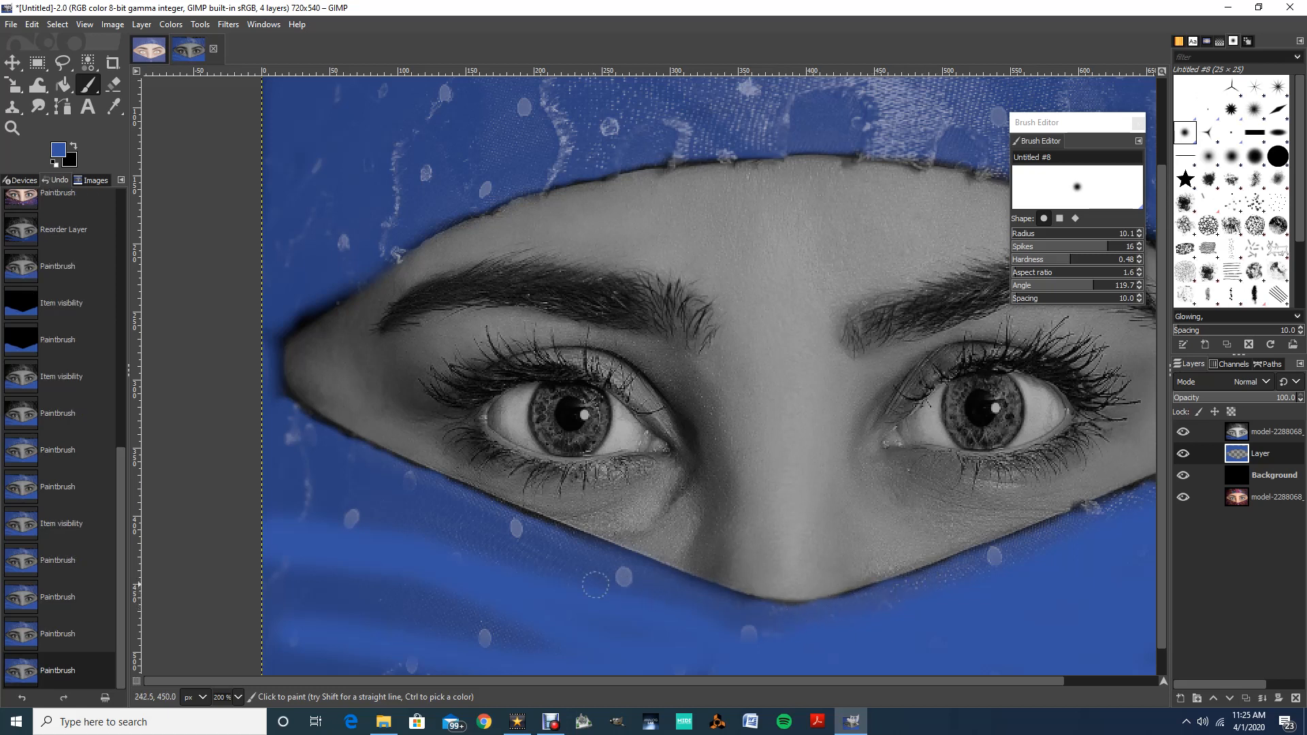
Hide the greyscale copy, the blue paint layer and the Background layer, leaving only the colour photo shown.
{"action": "left_click", "coordinate": [1183, 432]}
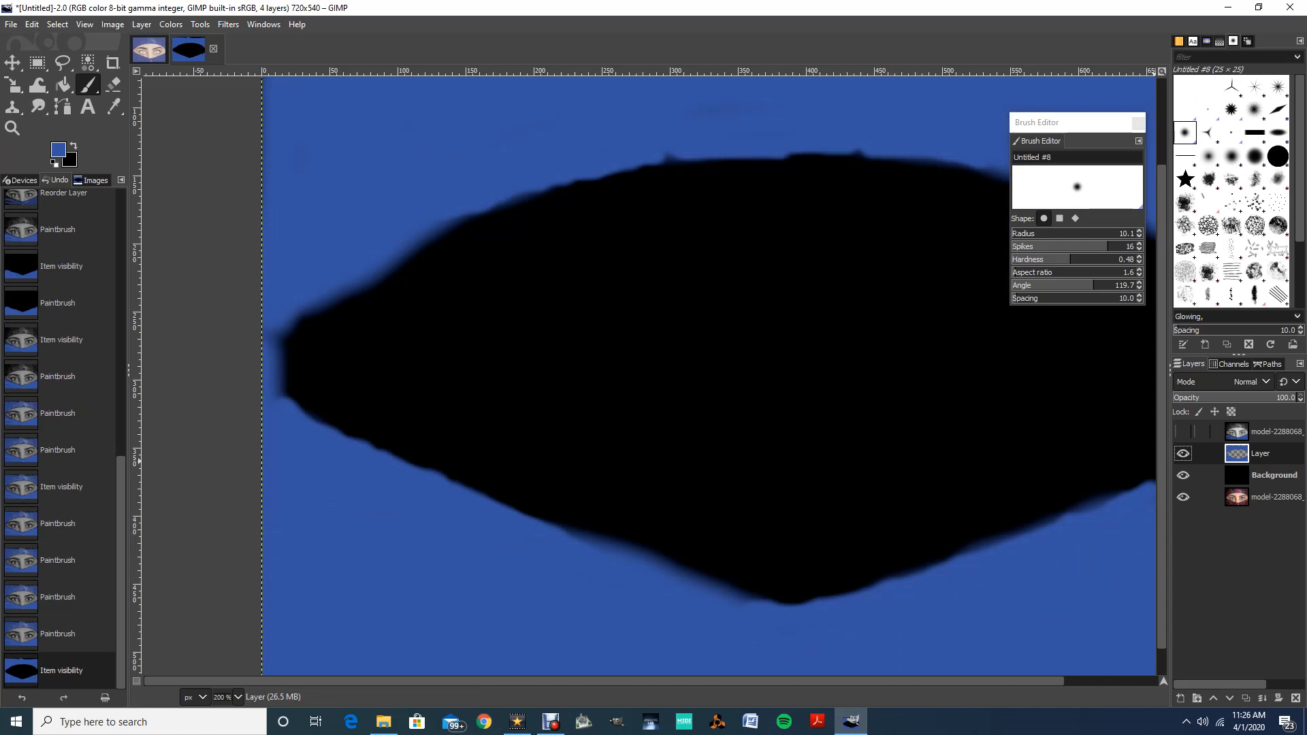
{"action": "left_click", "coordinate": [1183, 432]}
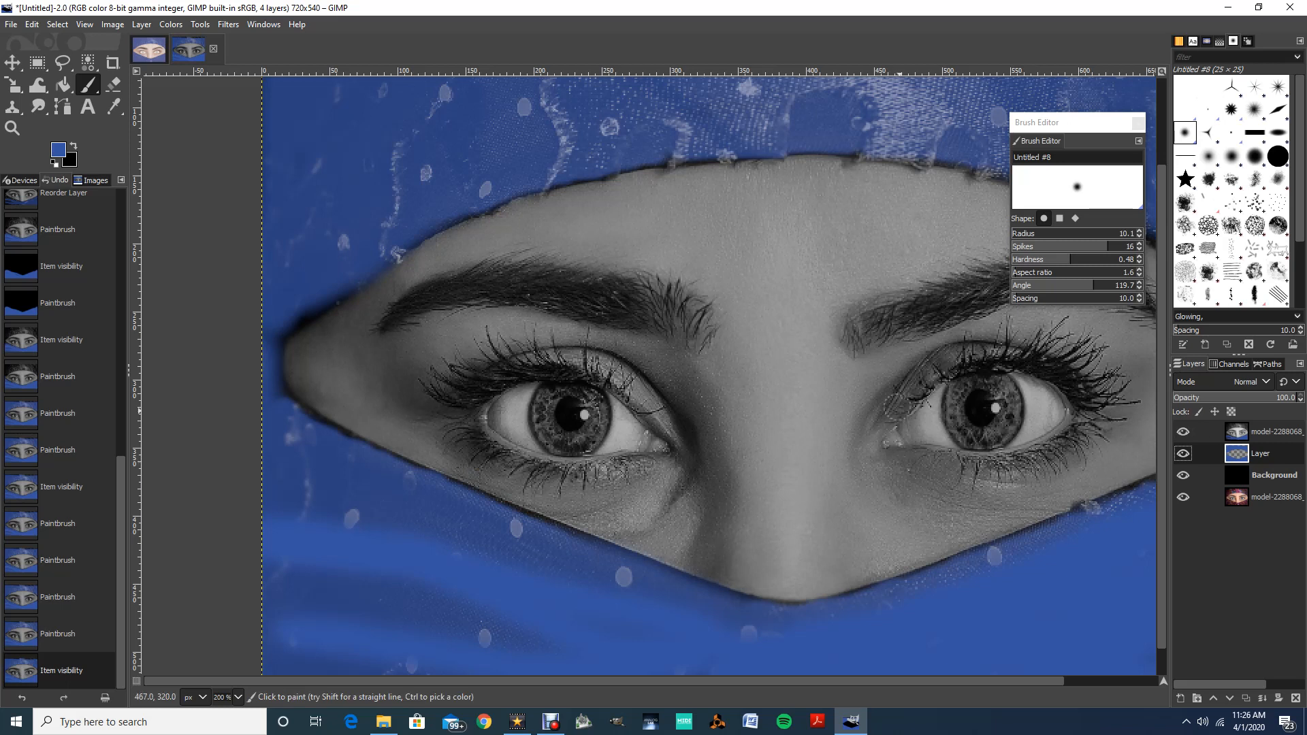
{"action": "left_click", "coordinate": [1182, 431]}
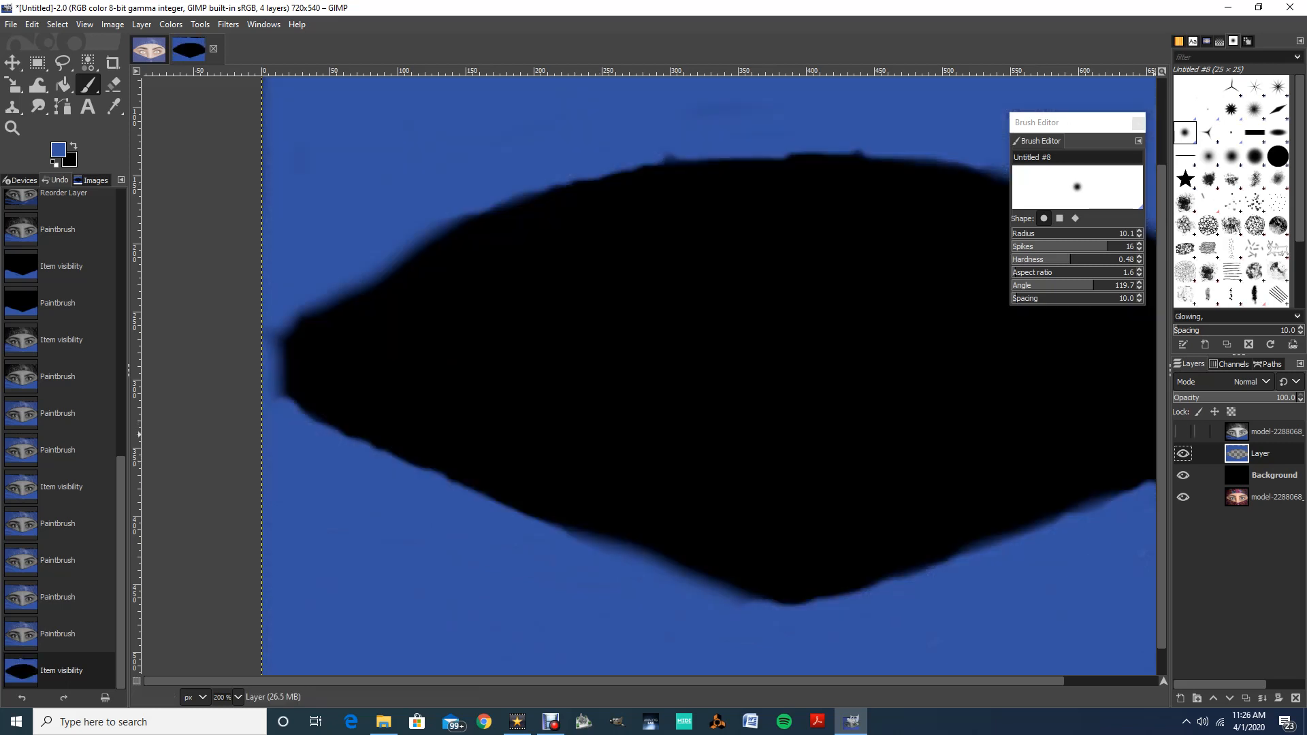
{"action": "left_click", "coordinate": [1183, 453]}
{"action": "left_click", "coordinate": [1182, 475]}
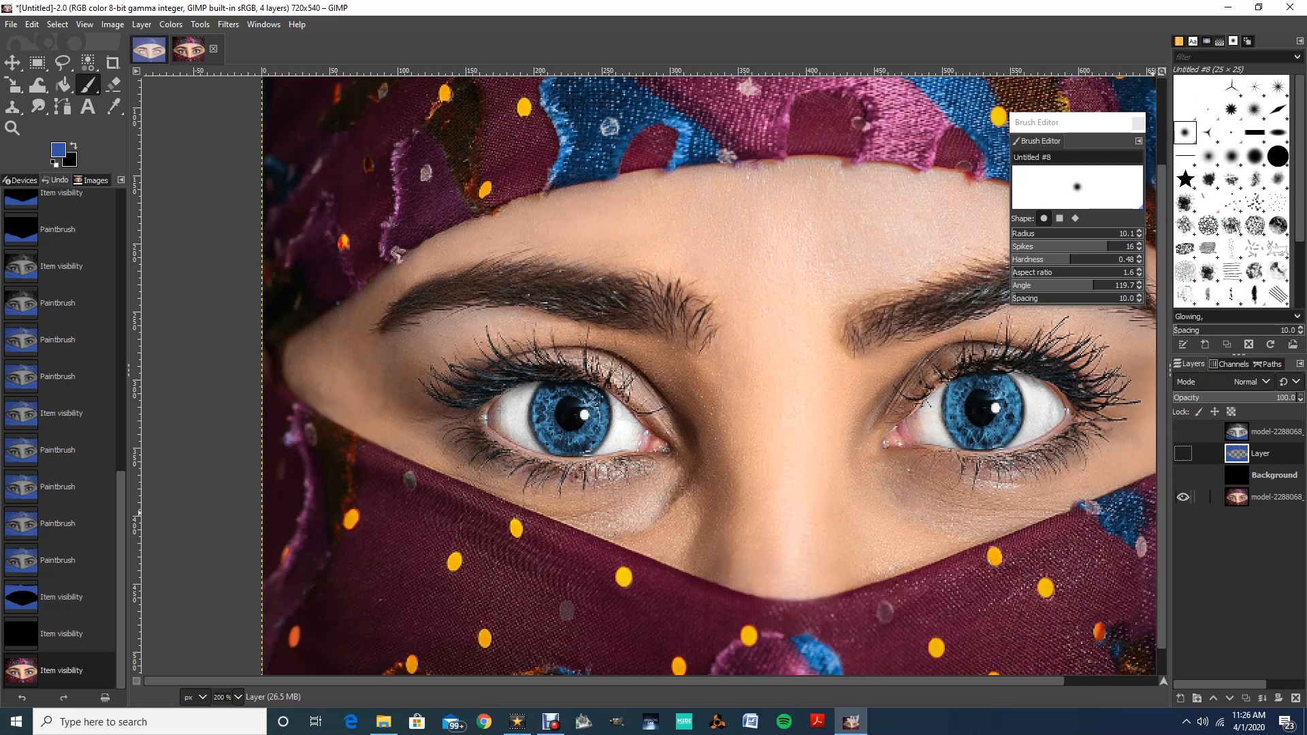
Select the colour photo layer and pick a light skin tone from the nose area as the foreground colour.
{"action": "left_click", "coordinate": [1266, 497]}
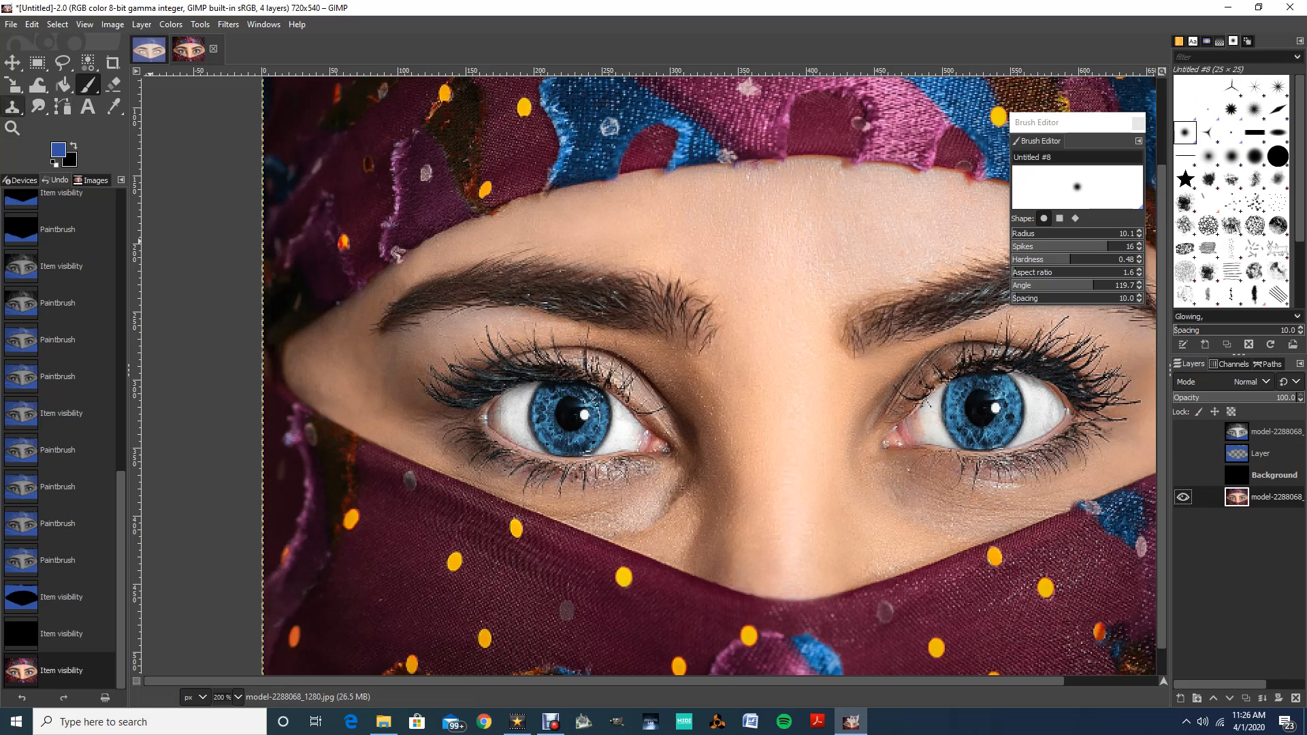
{"action": "left_click", "coordinate": [113, 107]}
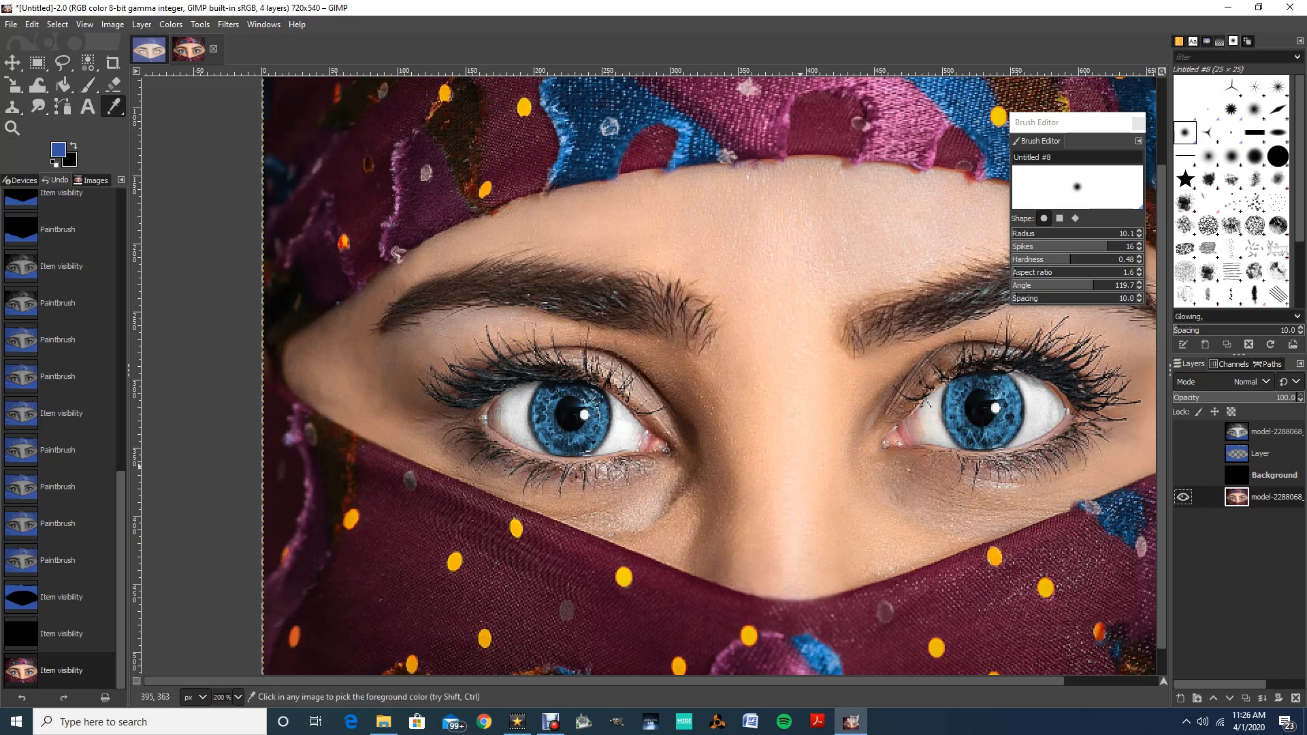
{"action": "left_click", "coordinate": [804, 431]}
{"action": "left_click", "coordinate": [852, 525]}
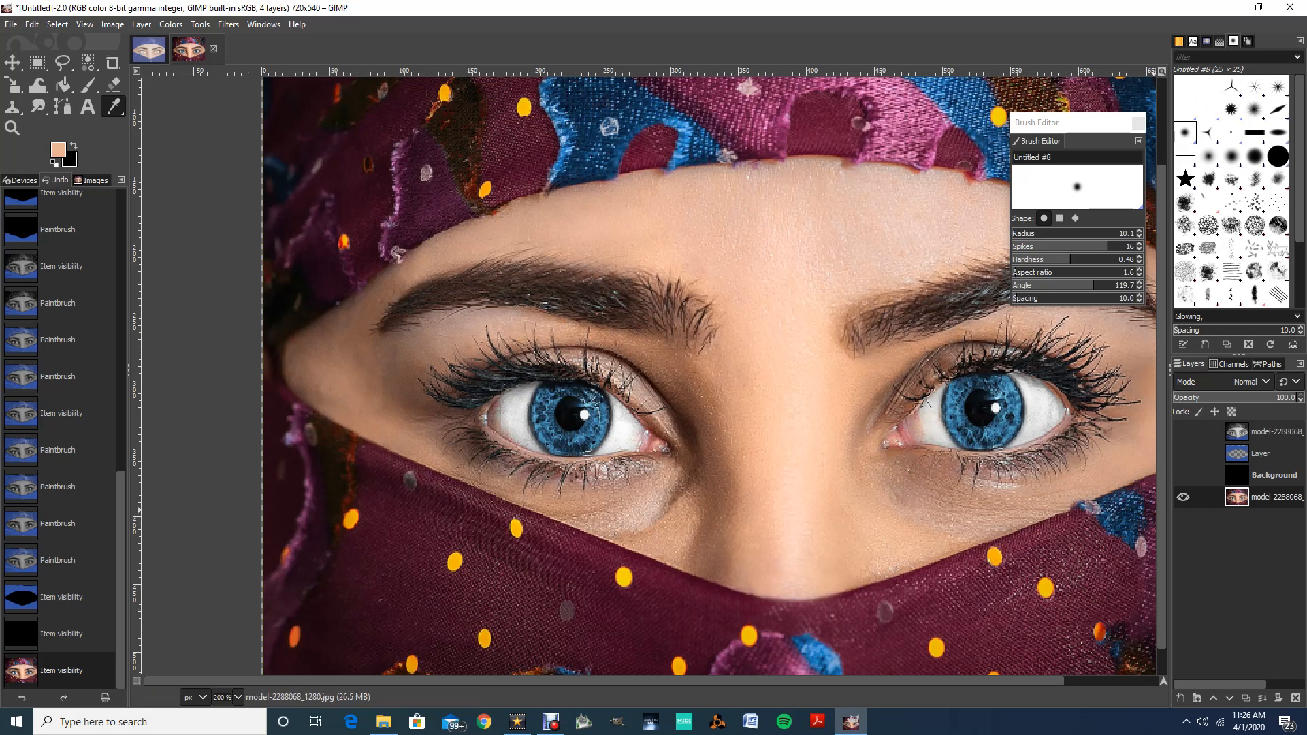
Show the Background layer, the blue paint layer and the greyscale copy again.
{"action": "left_click", "coordinate": [1182, 475]}
{"action": "left_click", "coordinate": [1183, 453]}
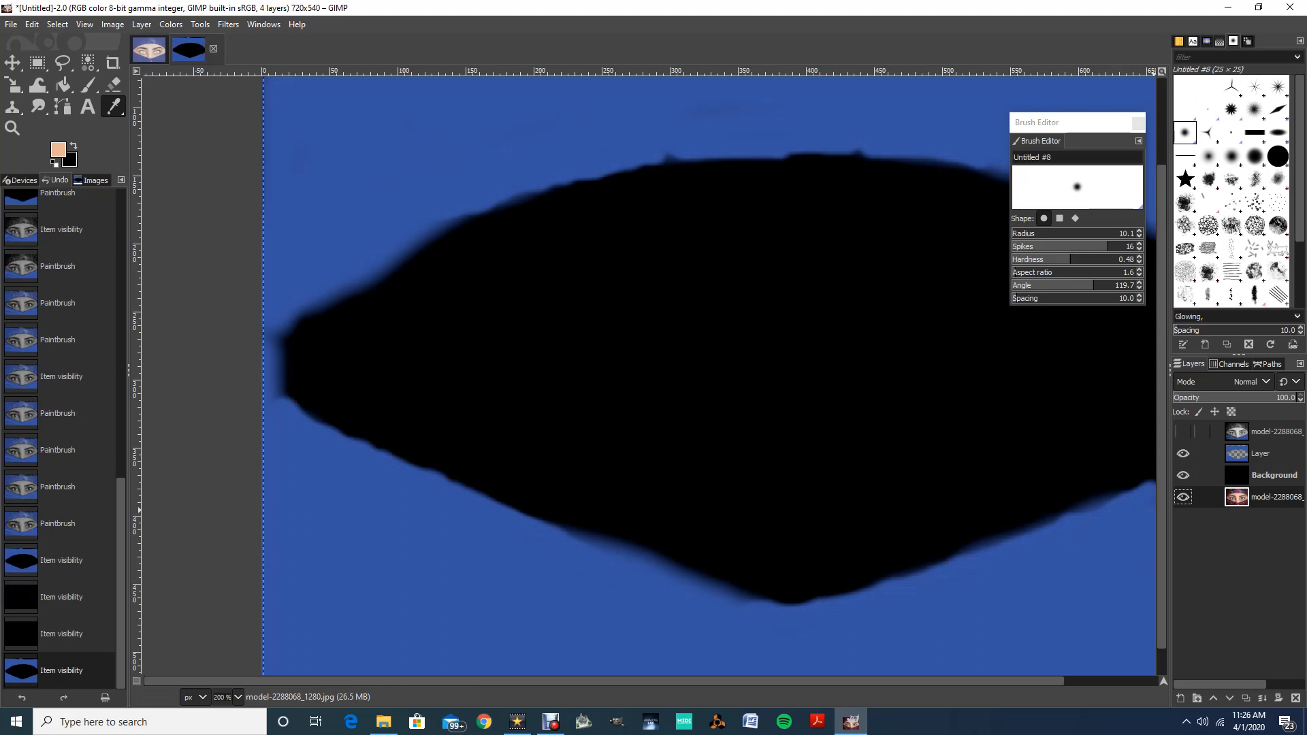
{"action": "left_click", "coordinate": [1183, 432]}
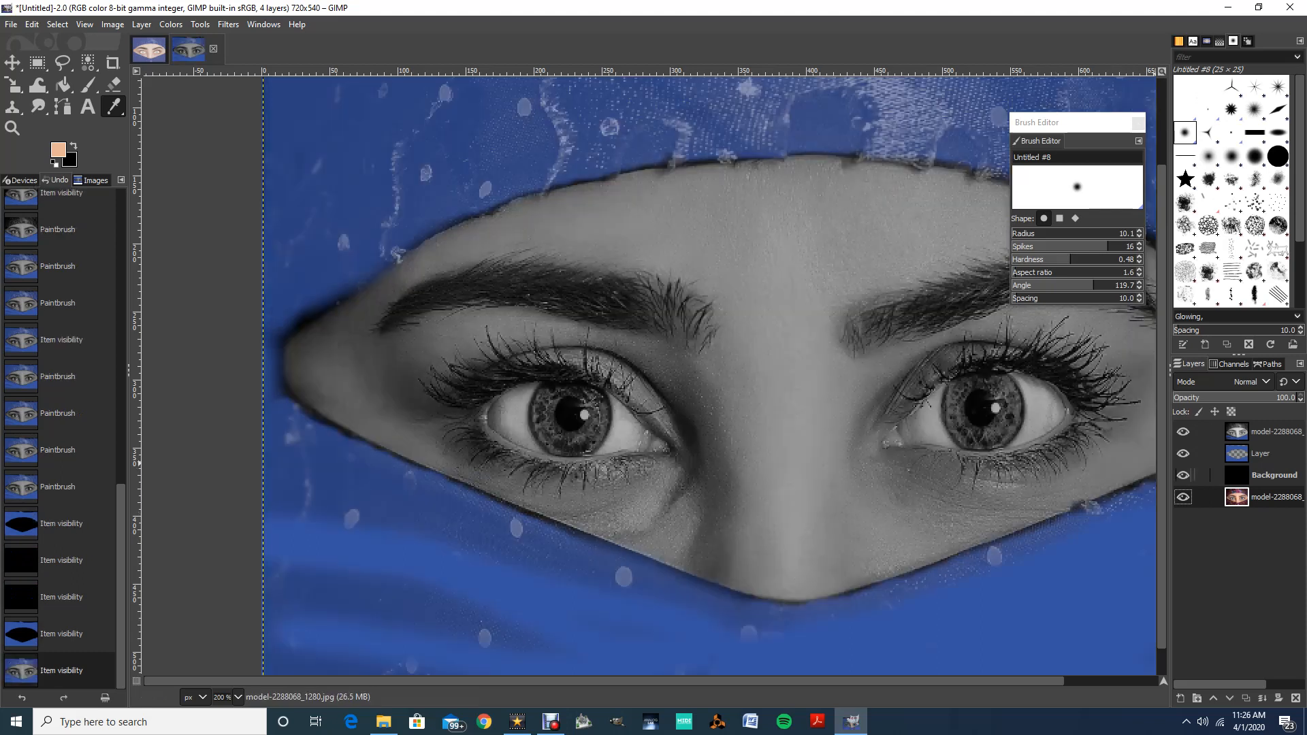
Duplicate the black Background layer and bucket-fill the duplicate with the picked skin tone beneath the blue paint layer.
{"action": "left_click", "coordinate": [1260, 453]}
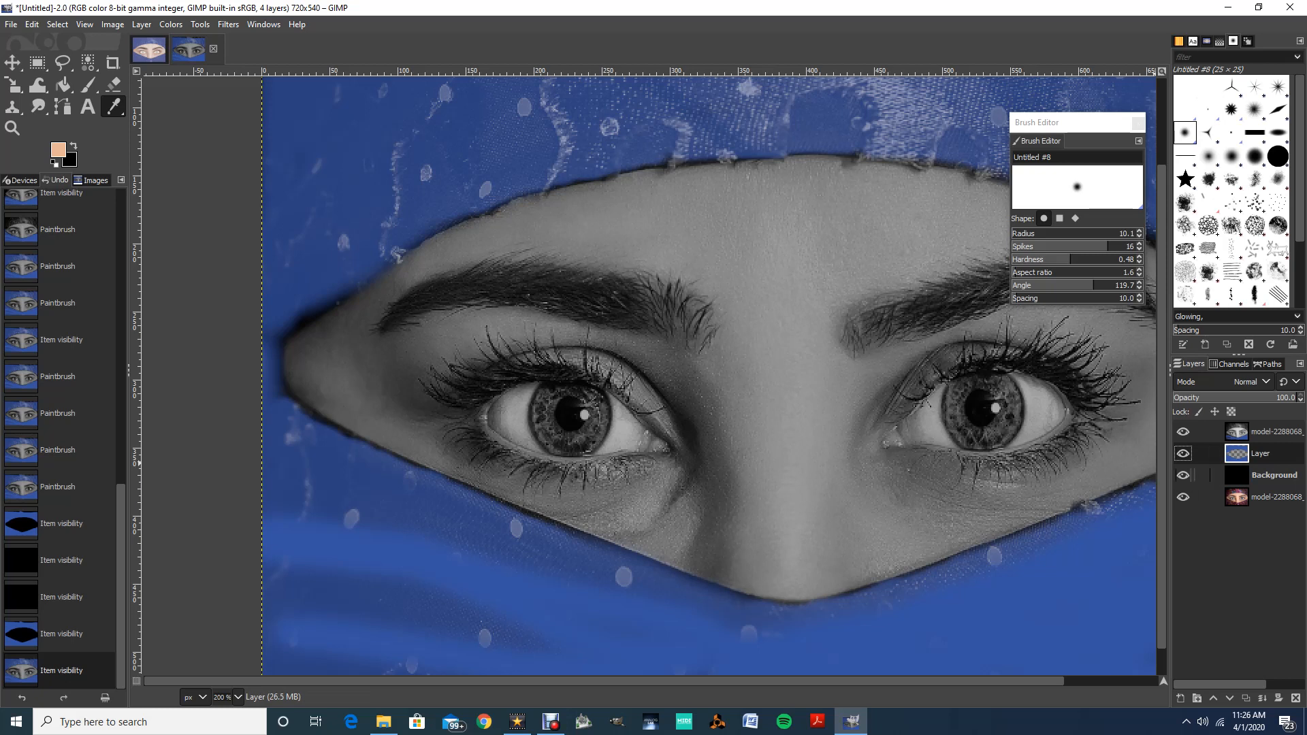
{"action": "left_click", "coordinate": [1273, 475]}
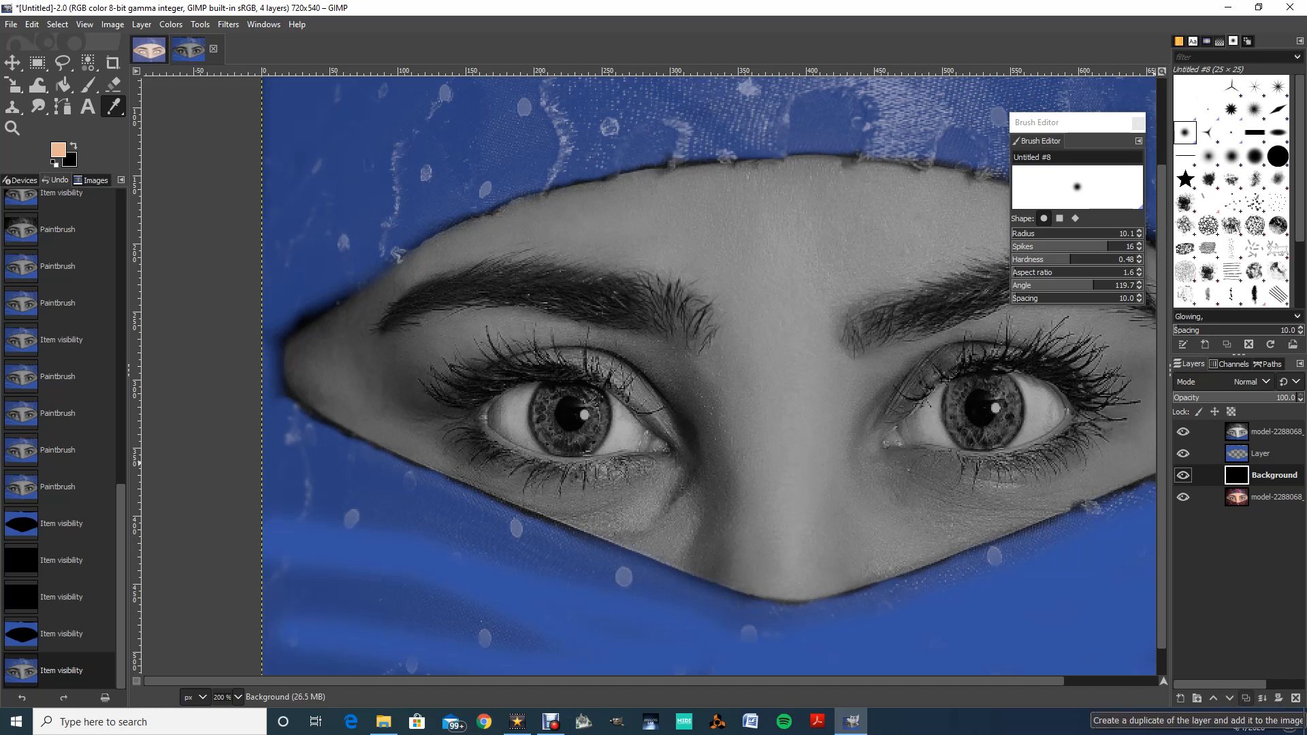
{"action": "left_click", "coordinate": [1245, 698]}
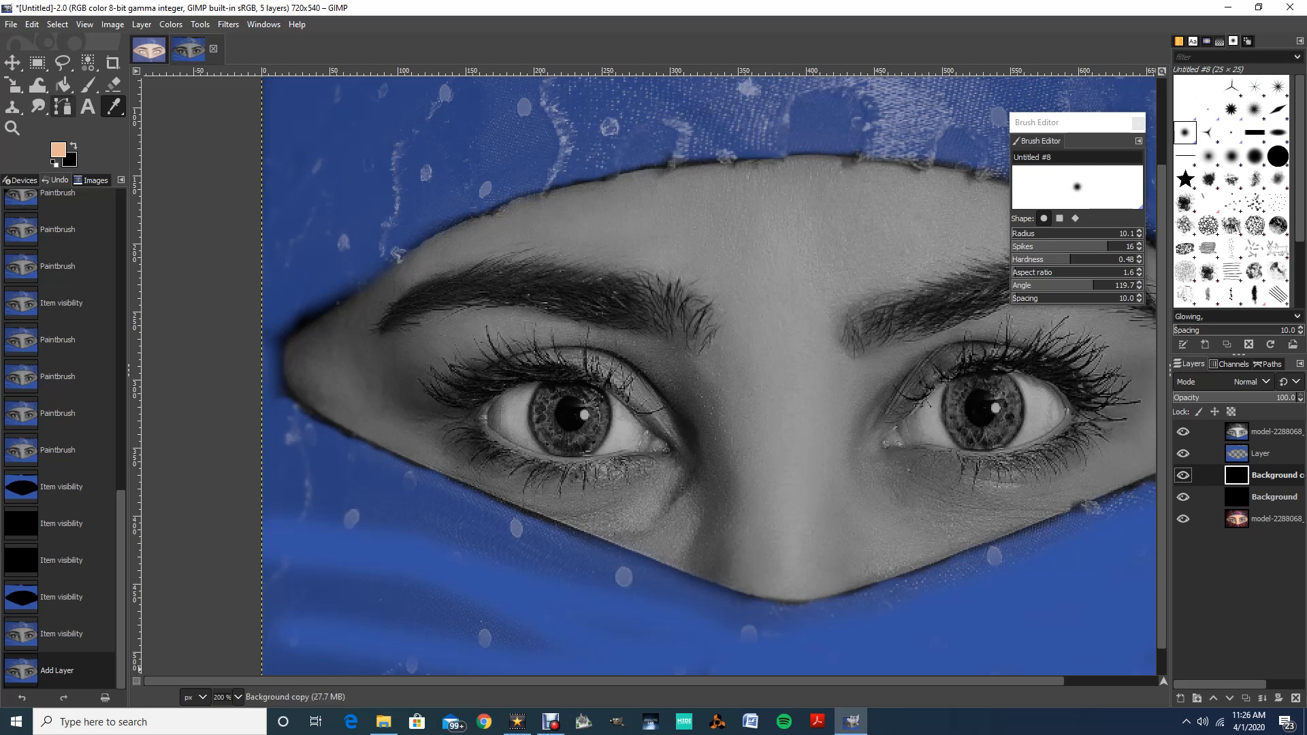
{"action": "left_click", "coordinate": [62, 84]}
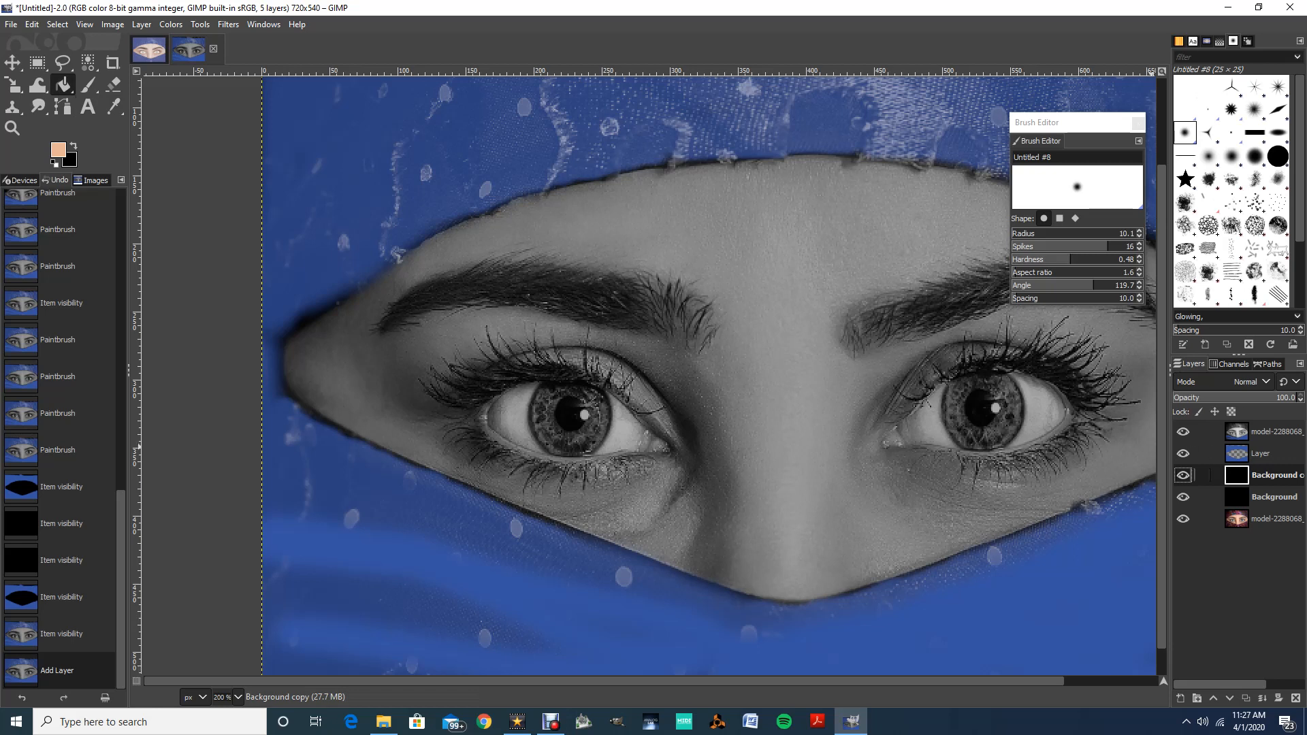
{"action": "left_click", "coordinate": [748, 314]}
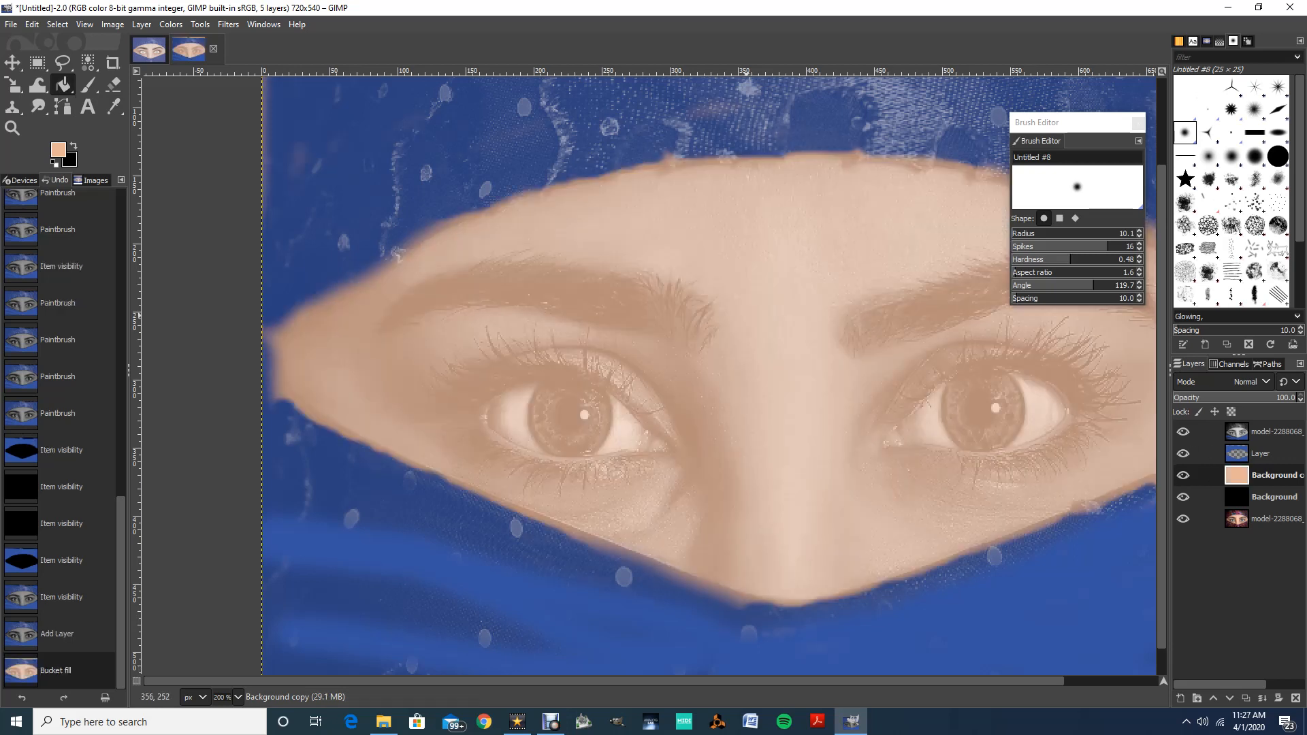
{"action": "left_click", "coordinate": [1182, 431]}
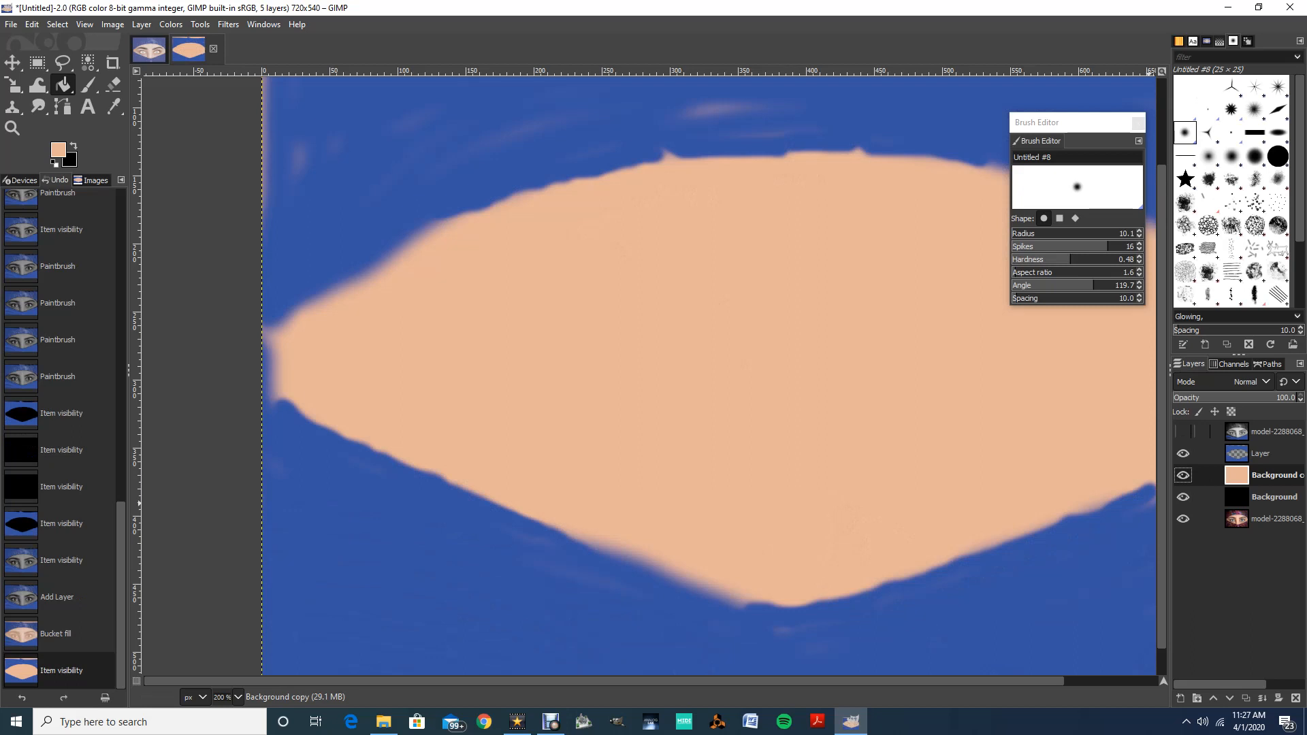
{"action": "left_click", "coordinate": [1182, 432]}
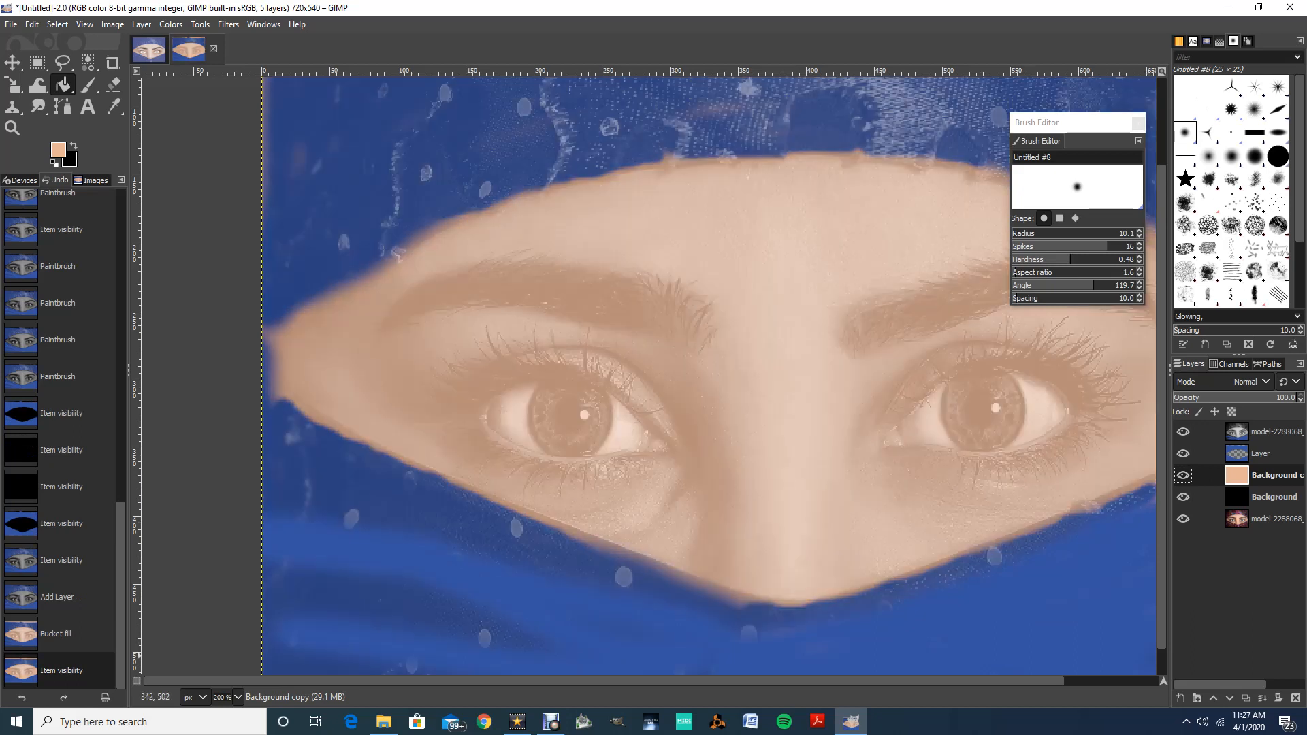
On the paint layer, pick the headscarf's blue again and repaint the veil's upper edge below the eyes and nose.
{"action": "left_click", "coordinate": [1193, 453]}
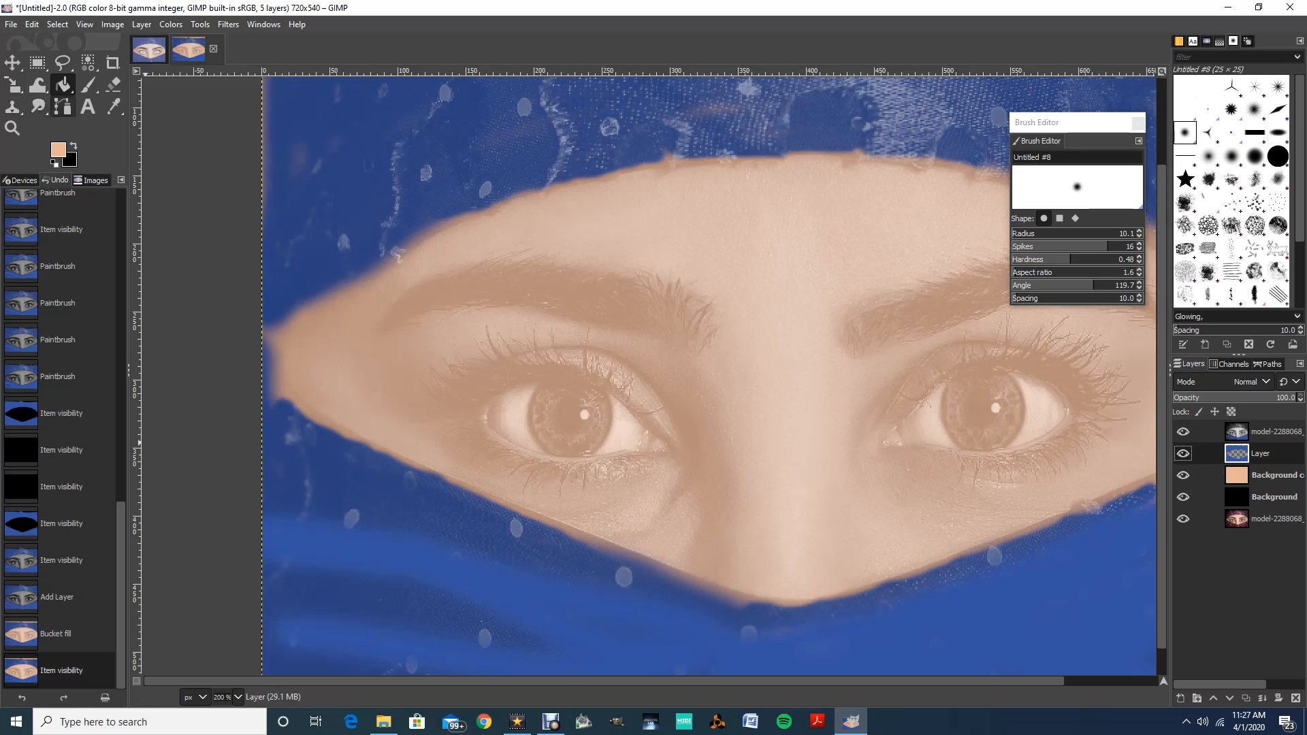
{"action": "left_click", "coordinate": [113, 106]}
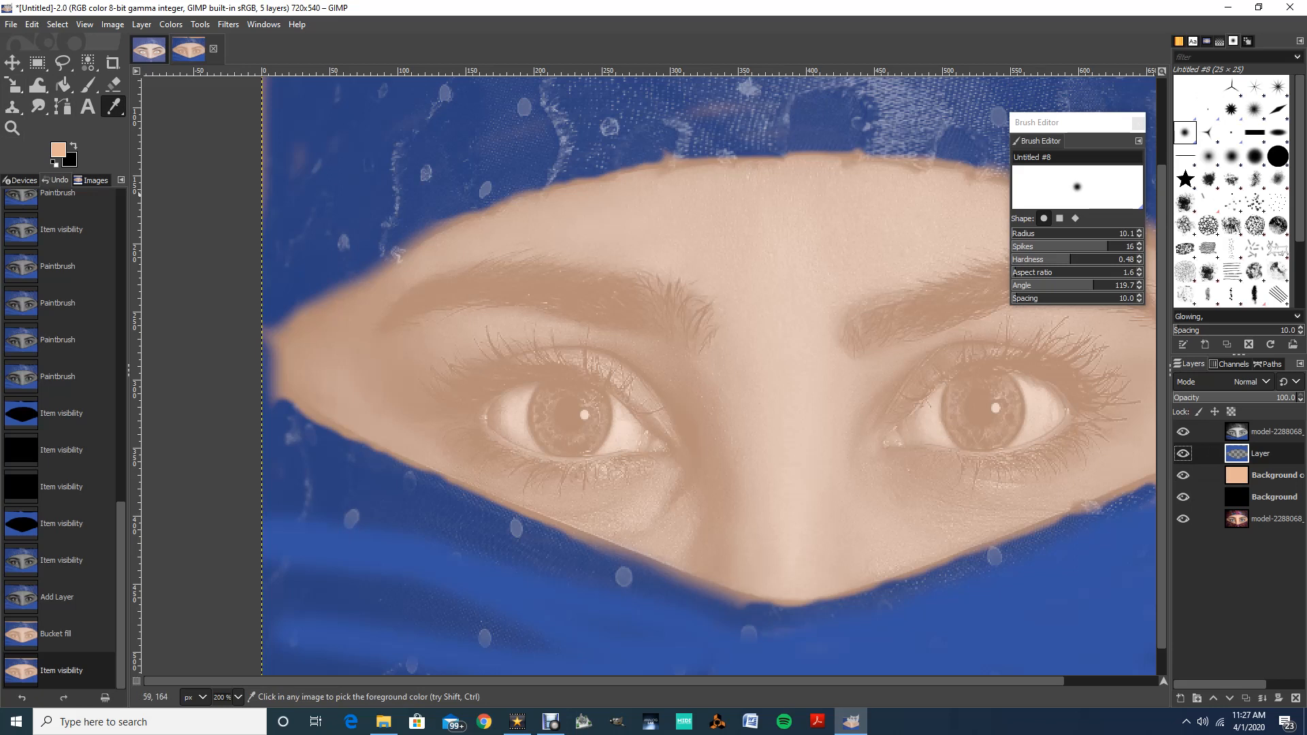
{"action": "left_click", "coordinate": [347, 195]}
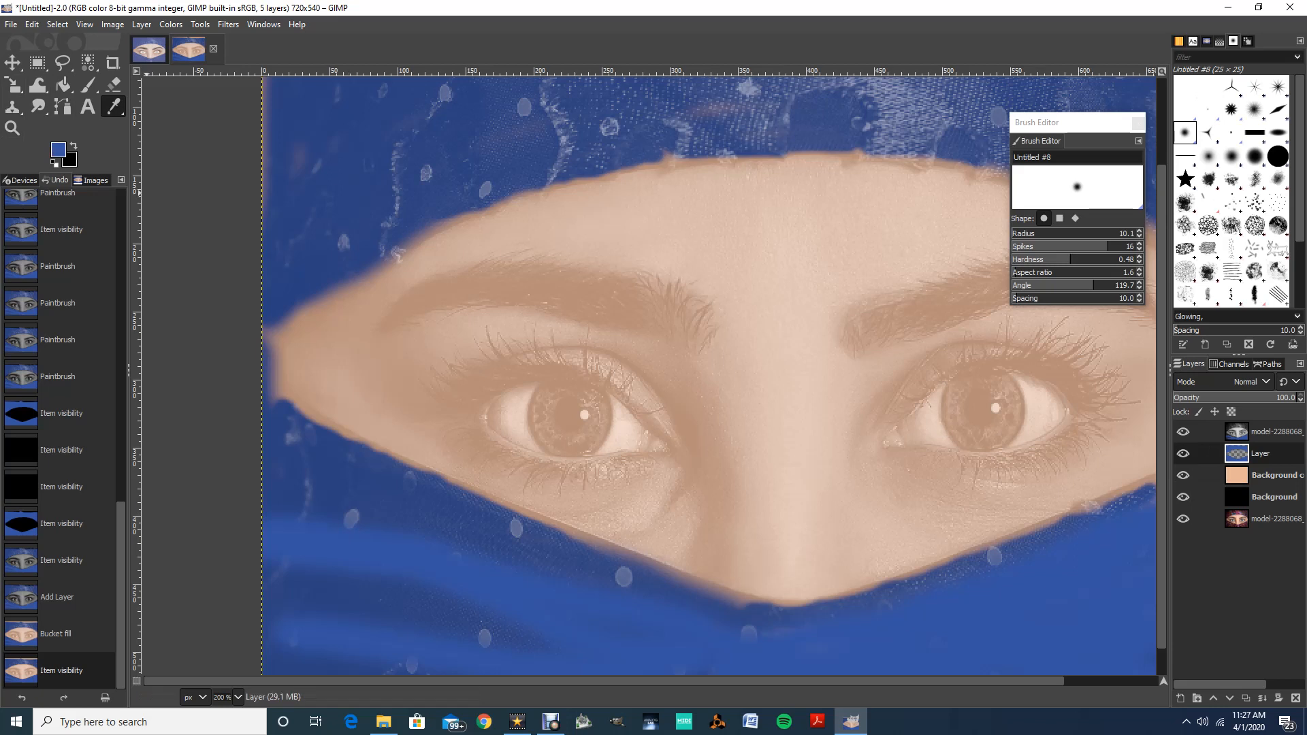
{"action": "left_click", "coordinate": [88, 85]}
{"action": "mouse_move", "coordinate": [655, 578]}
{"action": "left_mouse_down"}
{"action": "mouse_move", "coordinate": [762, 610]}
{"action": "mouse_move", "coordinate": [554, 534]}
{"action": "mouse_move", "coordinate": [762, 611]}
{"action": "mouse_move", "coordinate": [830, 611]}
{"action": "mouse_move", "coordinate": [910, 574]}
{"action": "left_mouse_up"}
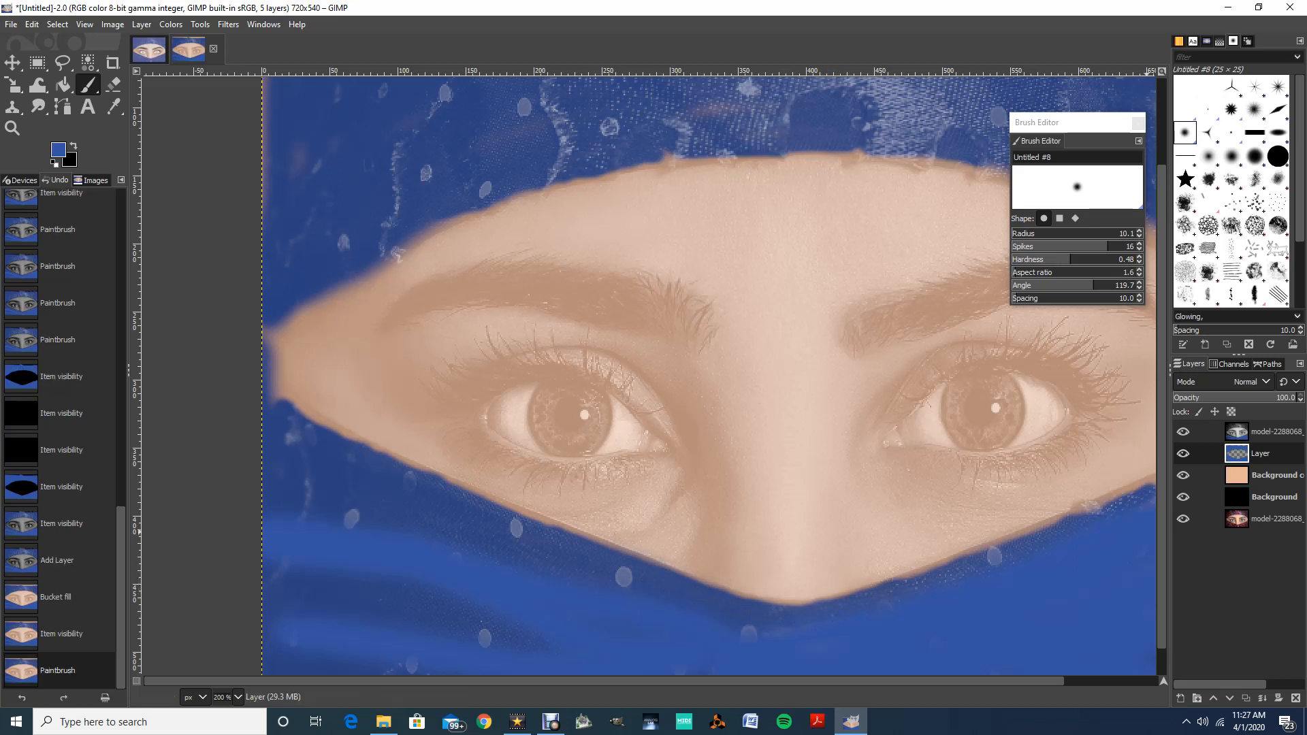
{"action": "left_click", "coordinate": [1266, 431]}
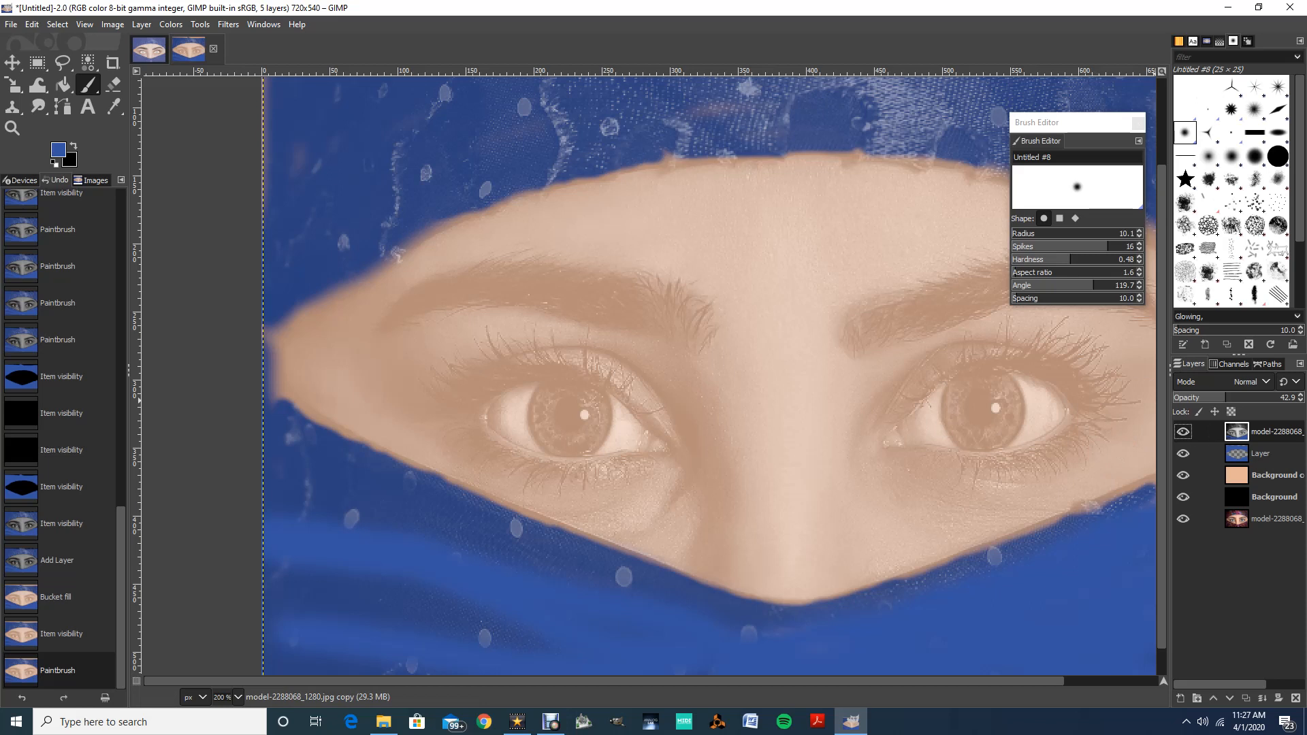
{"action": "left_click", "coordinate": [1259, 454]}
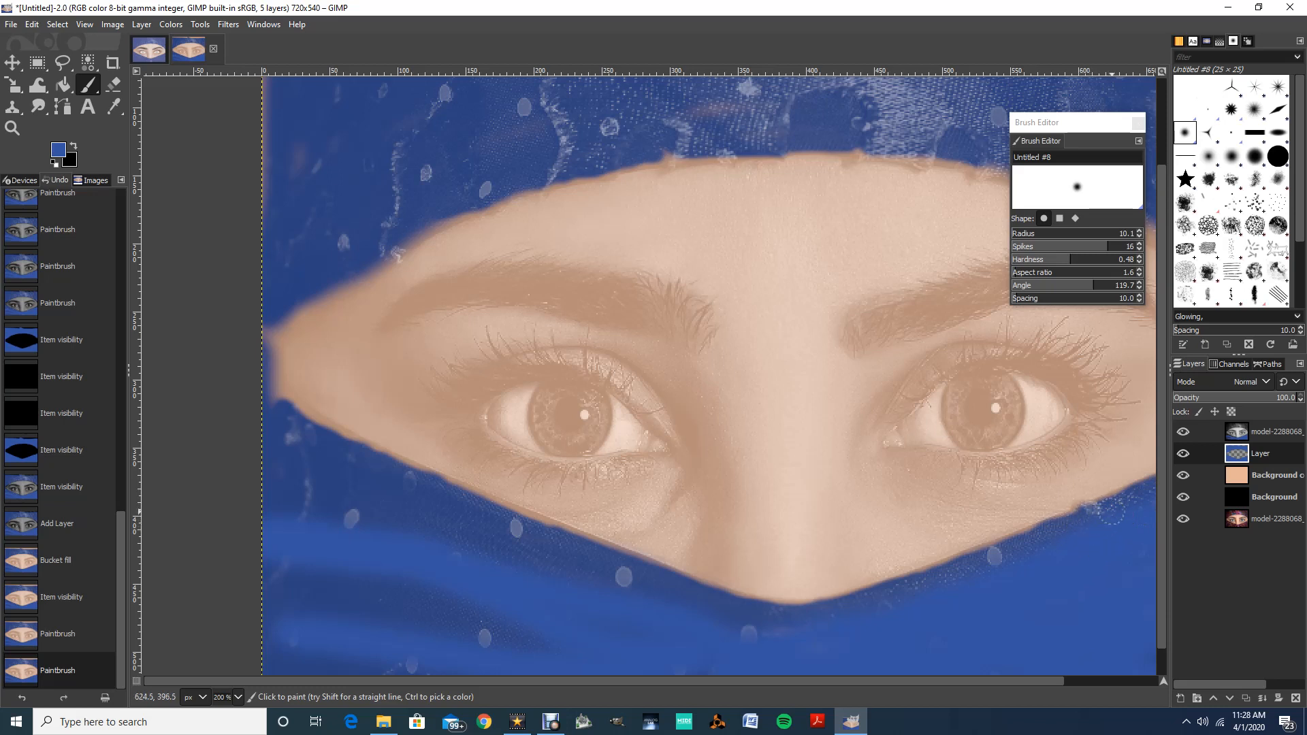
Touch up the blue paint along the veil's edge, the eye opening's outer corner and the headscarf's upper edge, and hide the greyscale photo copy.
{"action": "left_click", "coordinate": [1099, 523]}
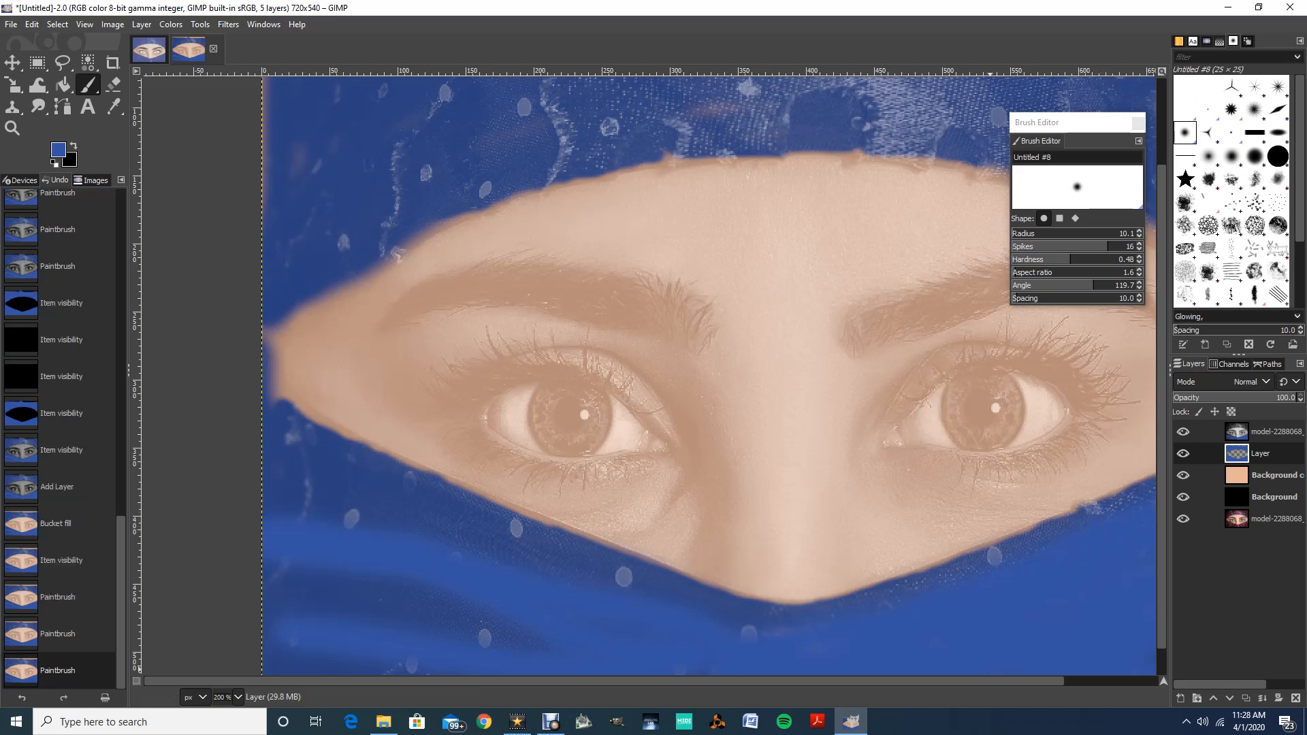
{"action": "left_click", "coordinate": [266, 399]}
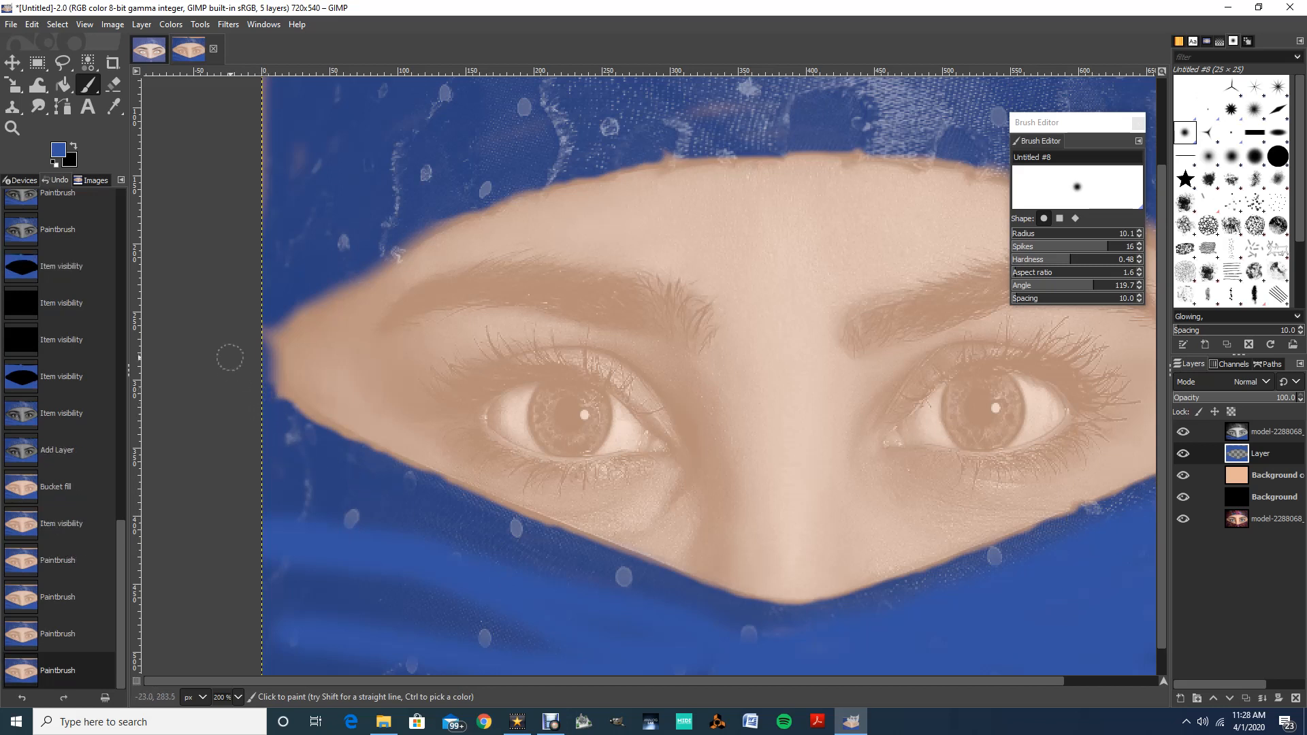
{"action": "left_click", "coordinate": [269, 400]}
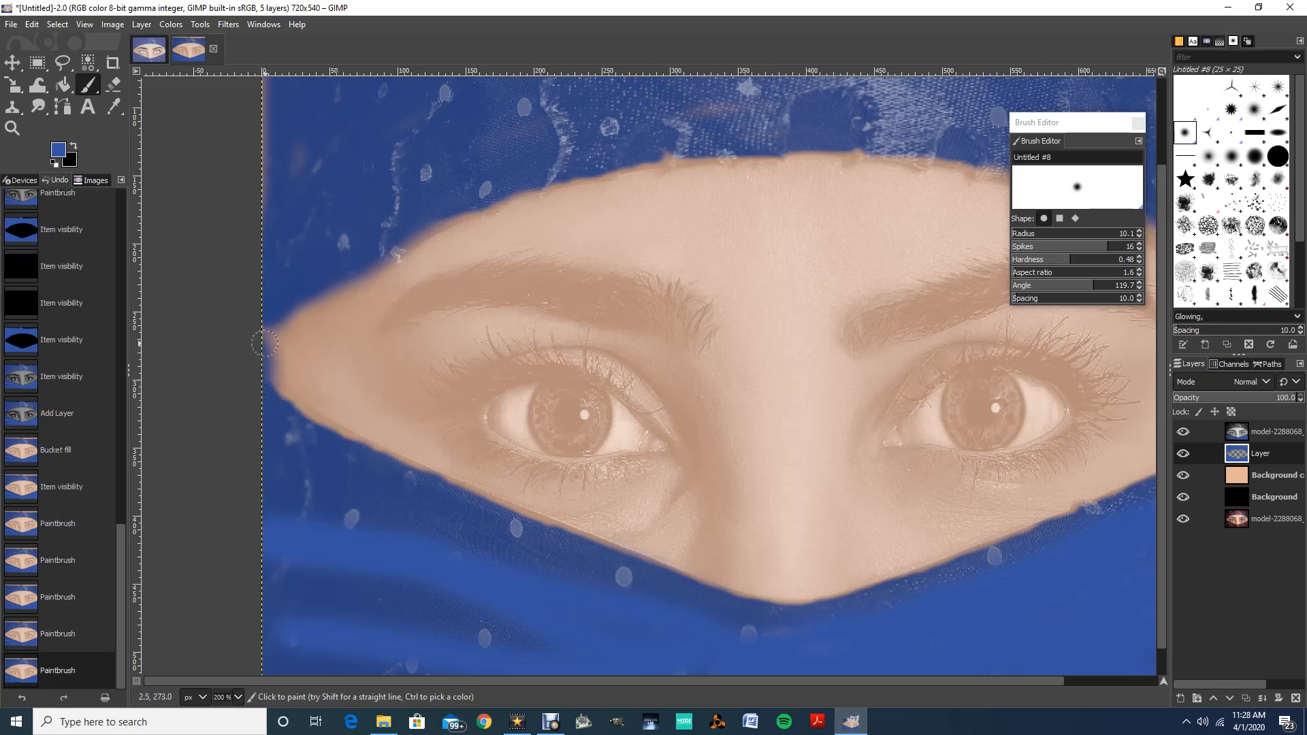
{"action": "left_click", "coordinate": [275, 317]}
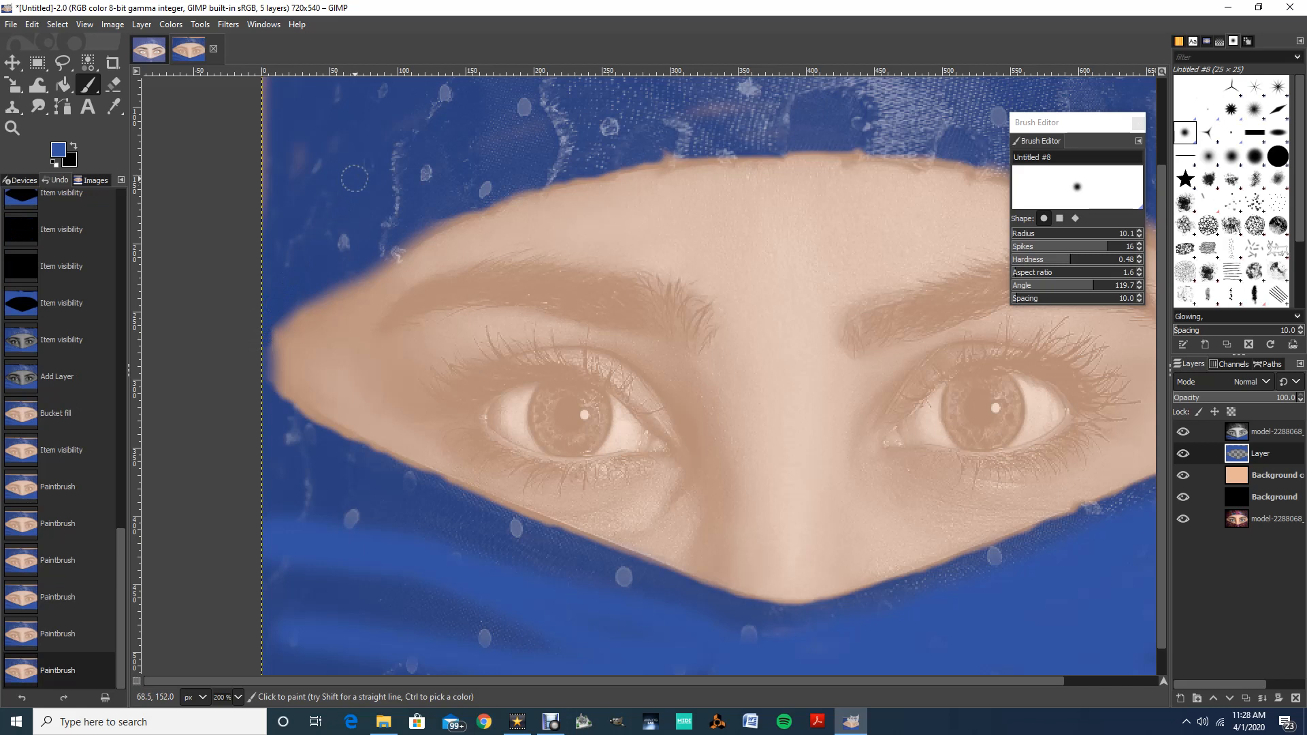
{"action": "left_click", "coordinate": [337, 198]}
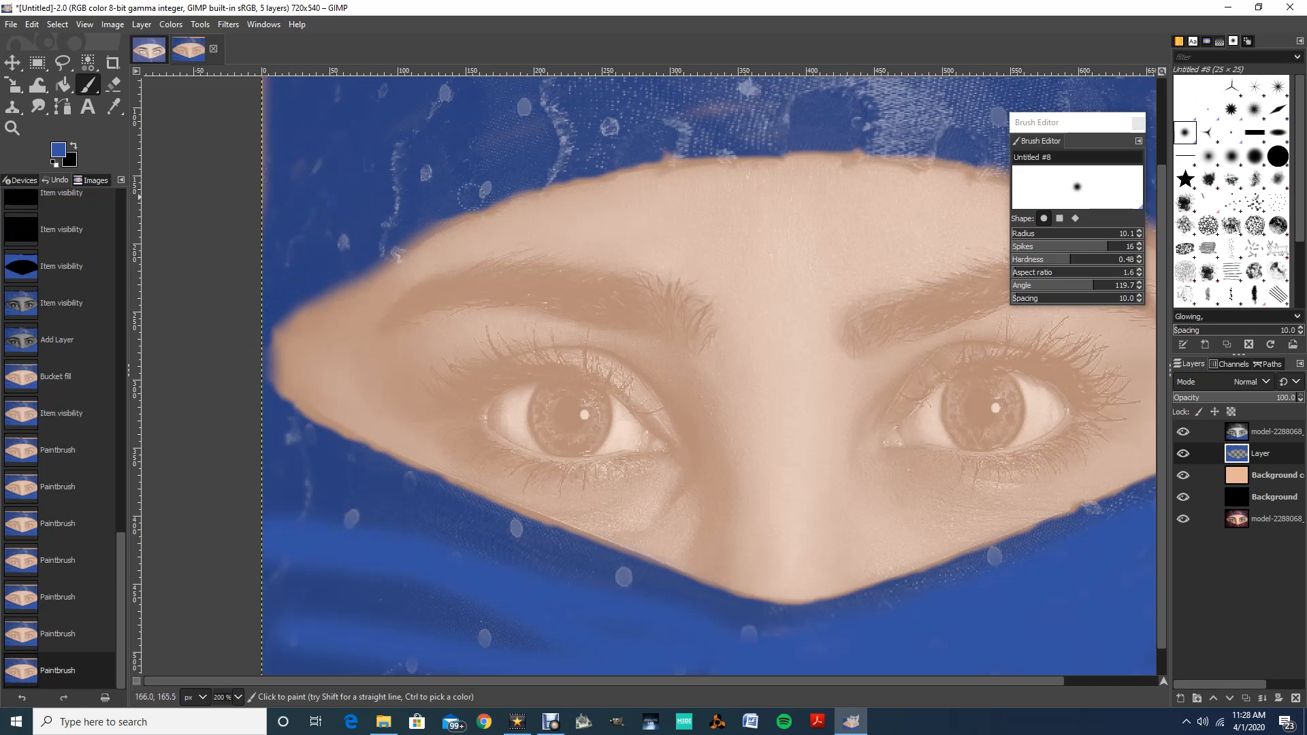
{"action": "left_click", "coordinate": [1182, 432]}
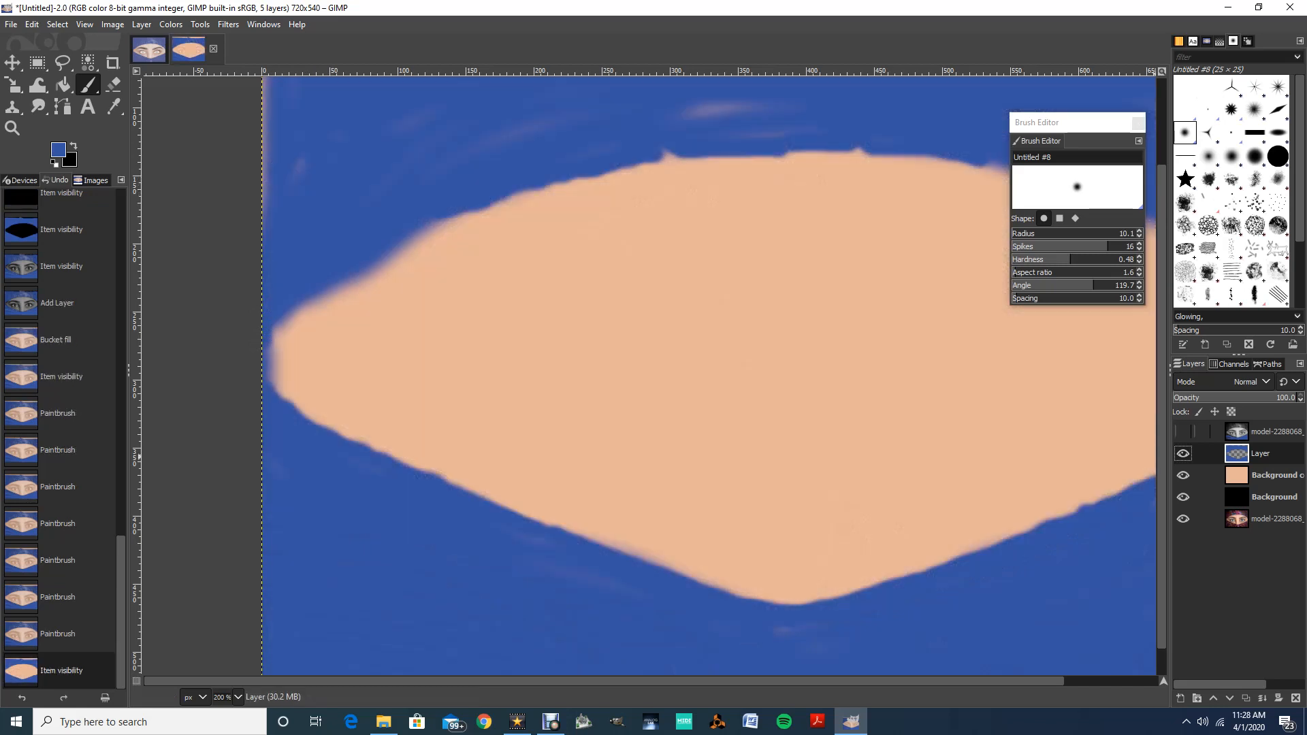